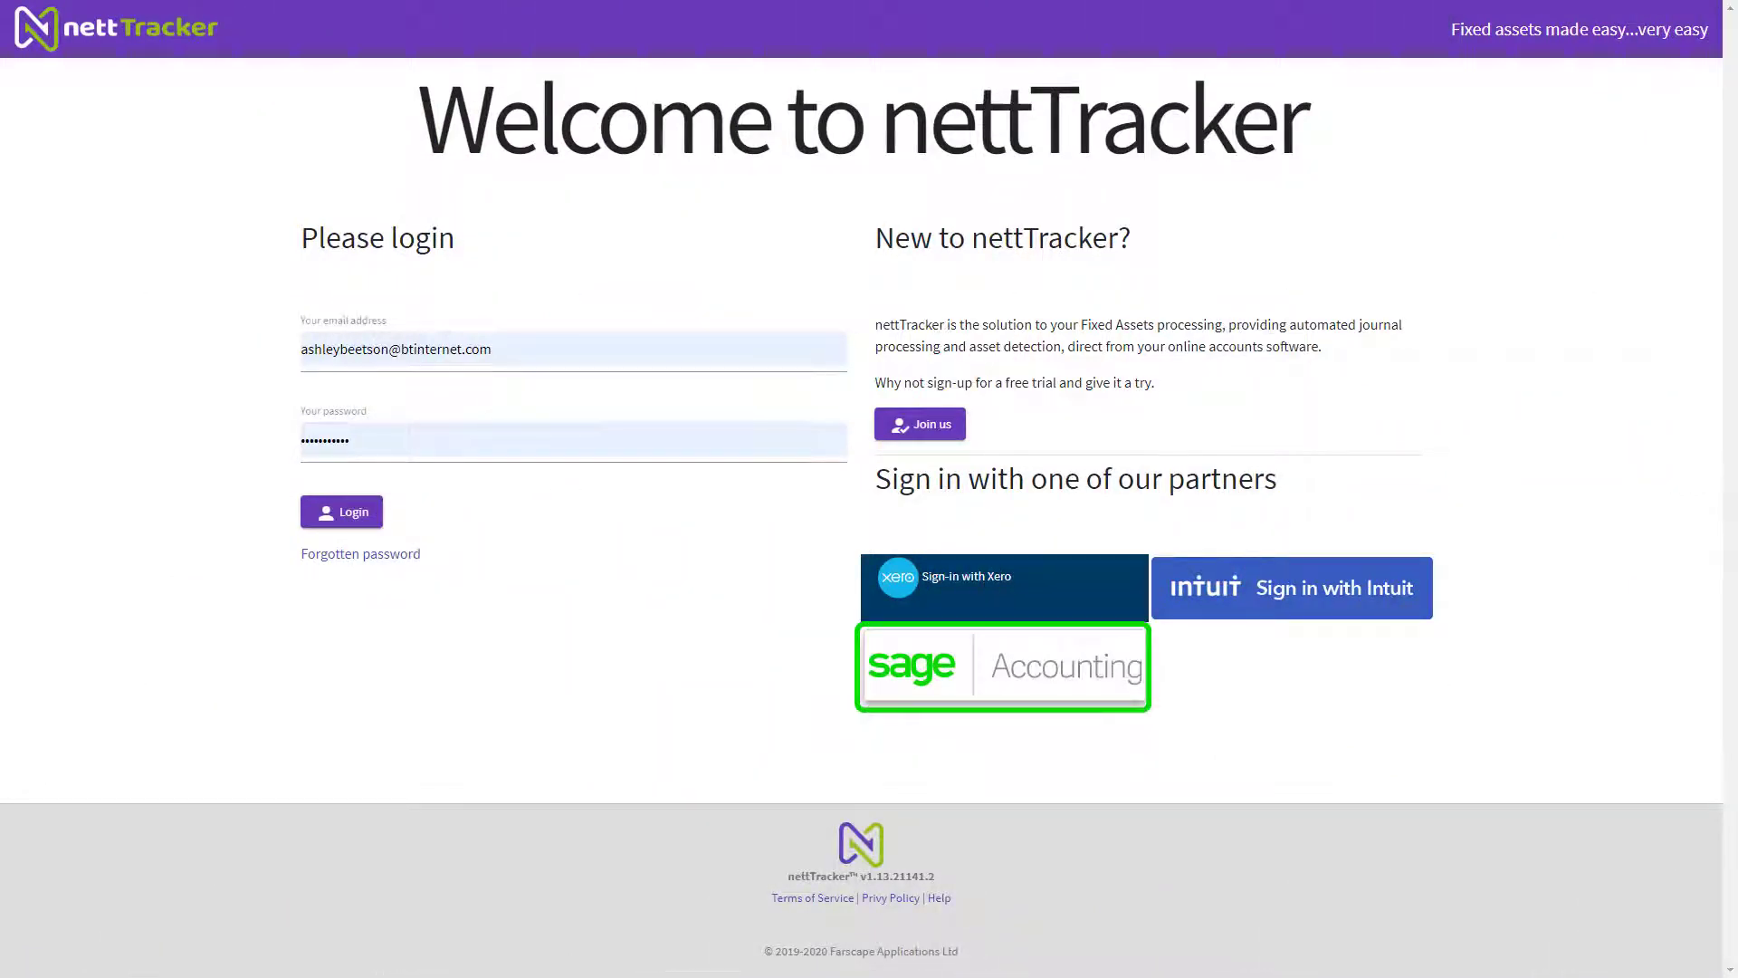
Sign in to nettTracker with the Sage Accounting account, choosing United Kingdom as the country
click(1000, 670)
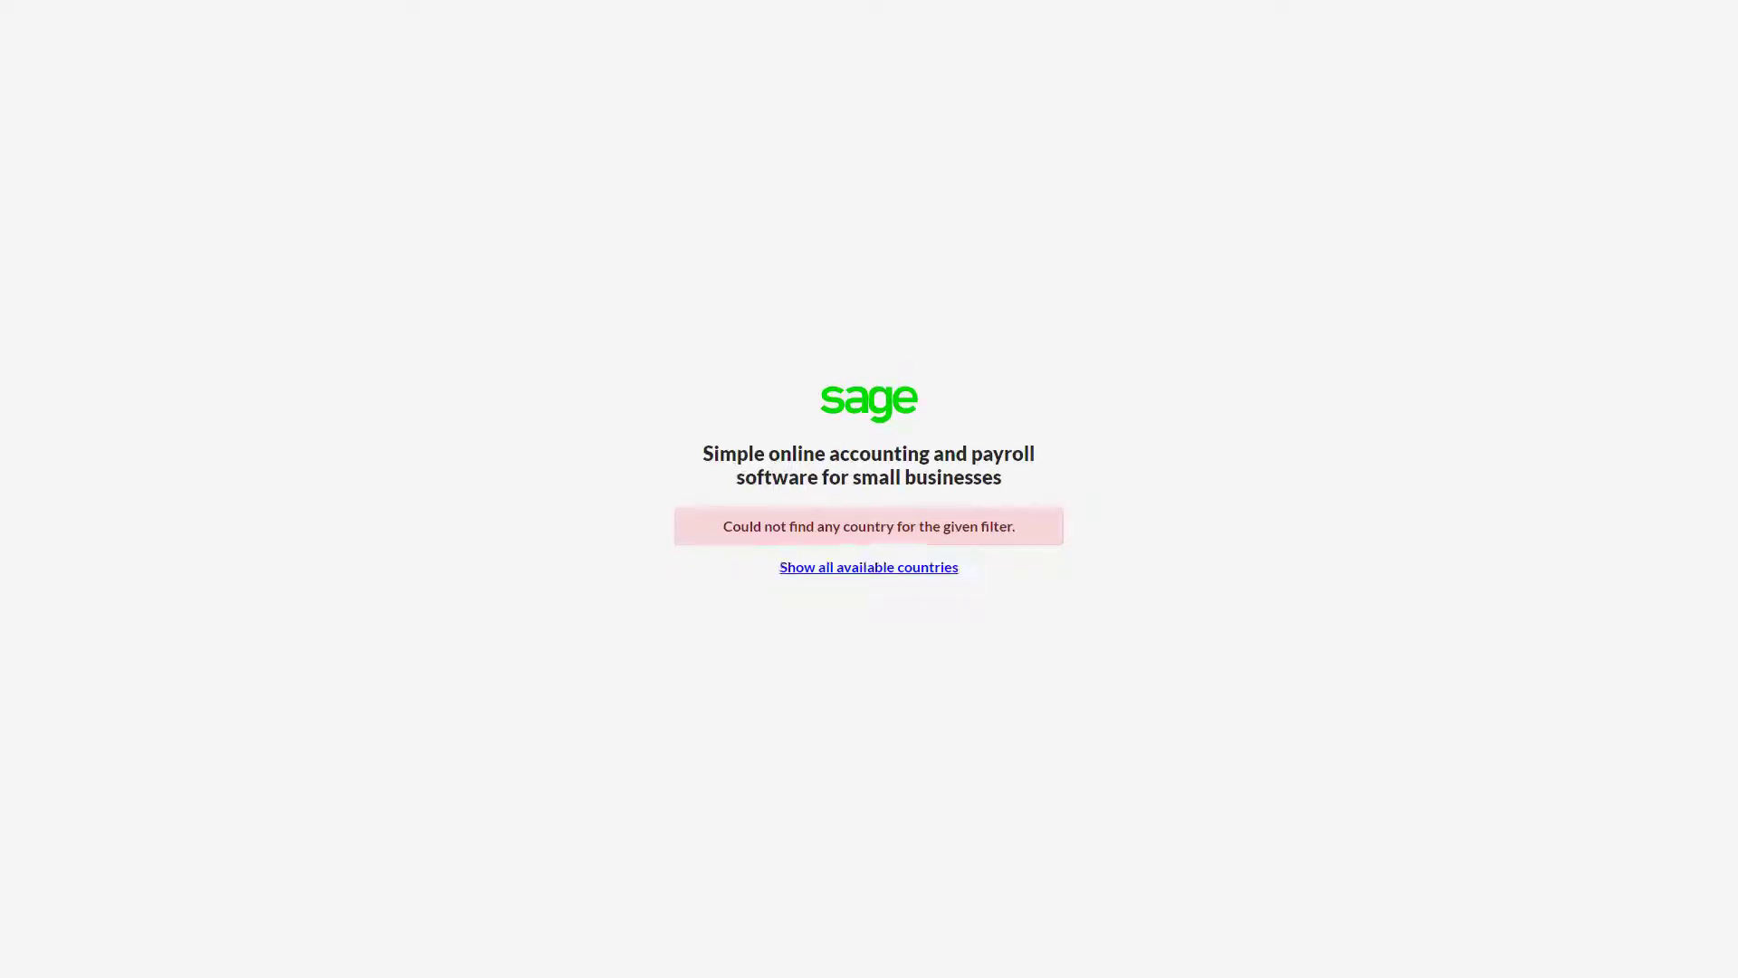
click(852, 568)
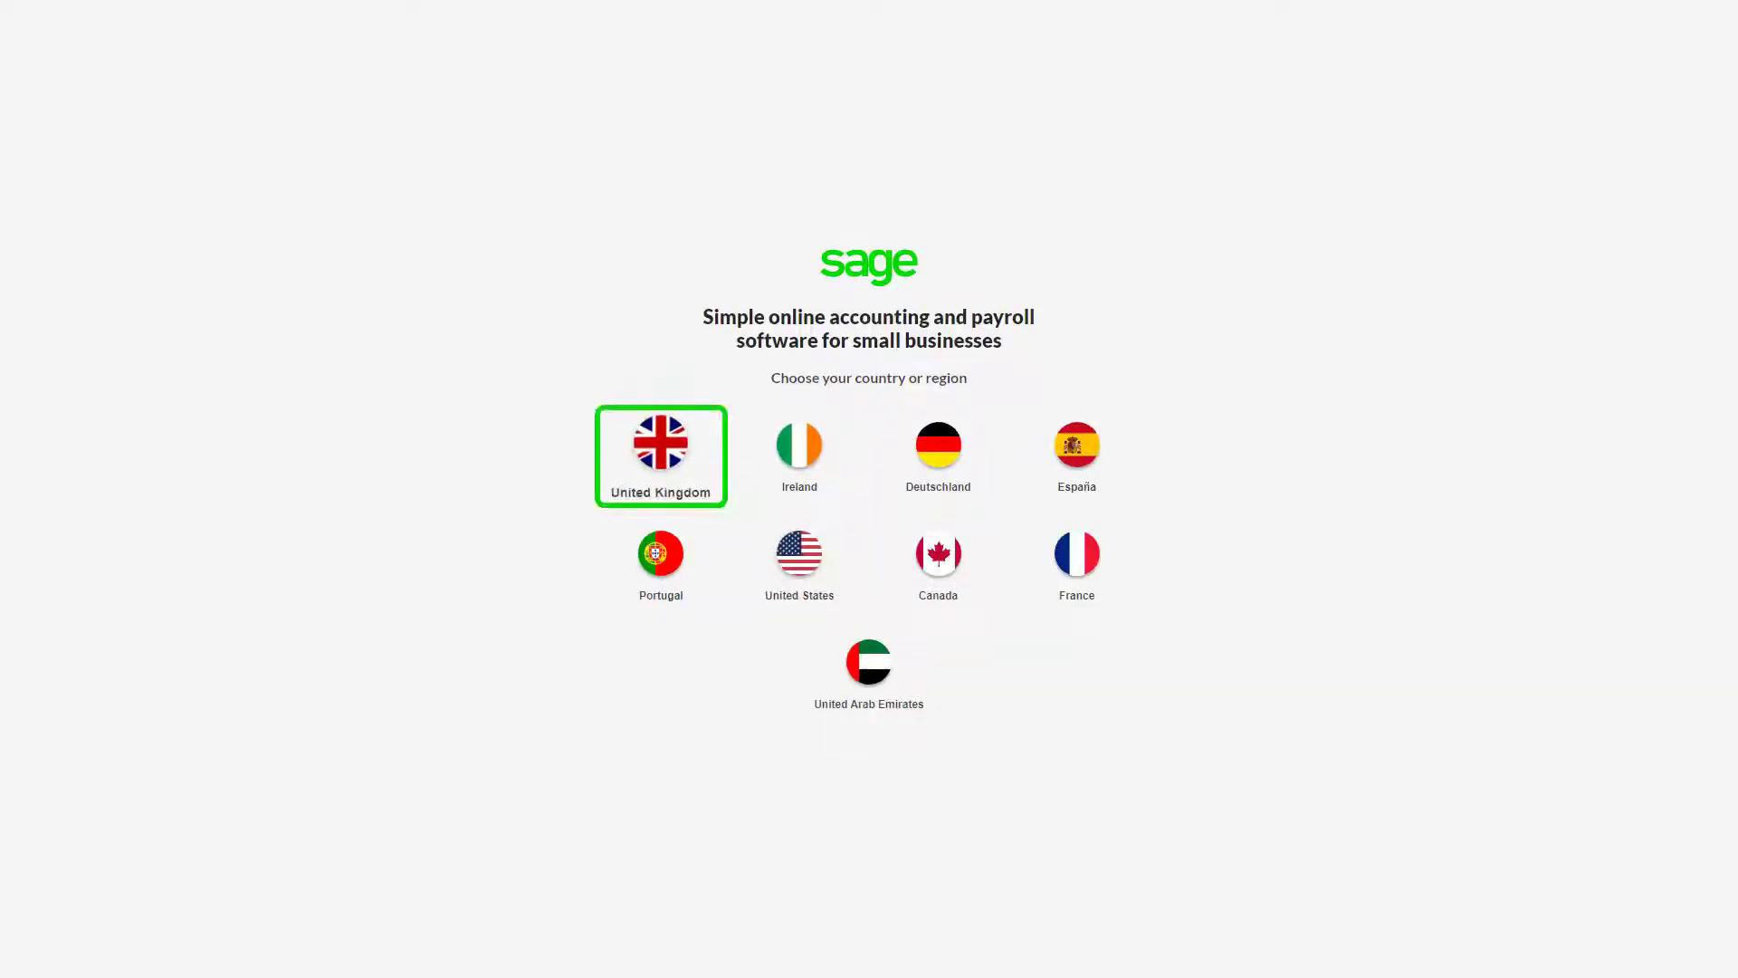
click(661, 443)
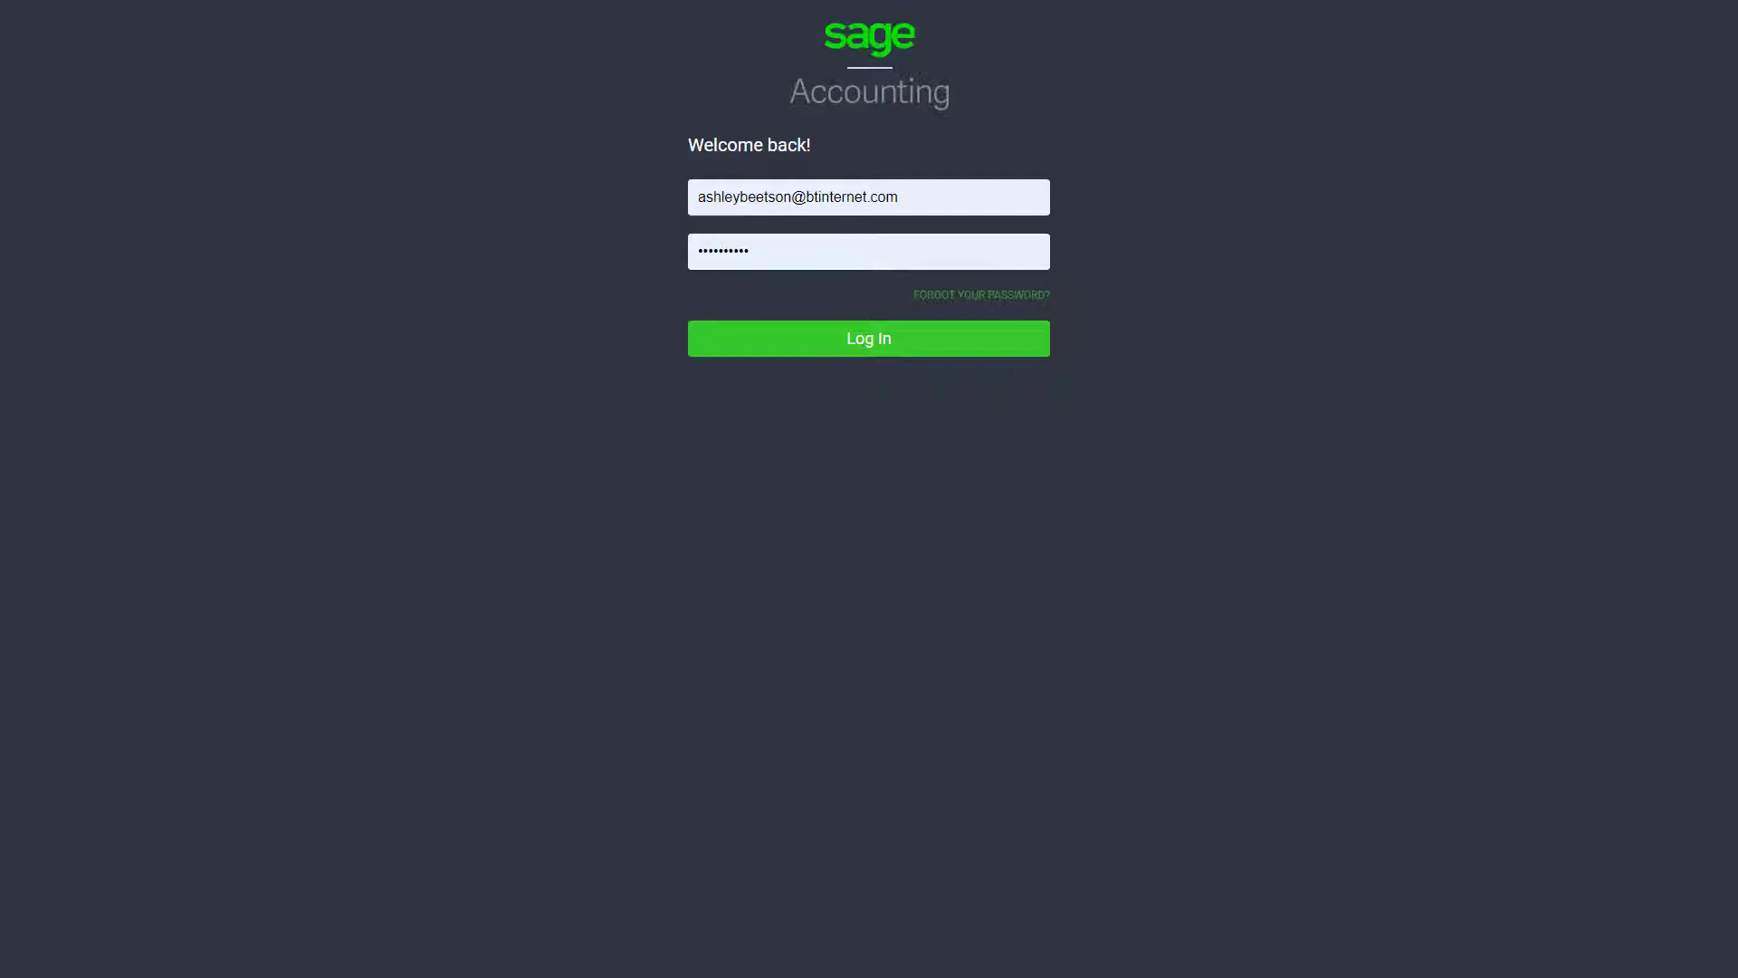
click(869, 339)
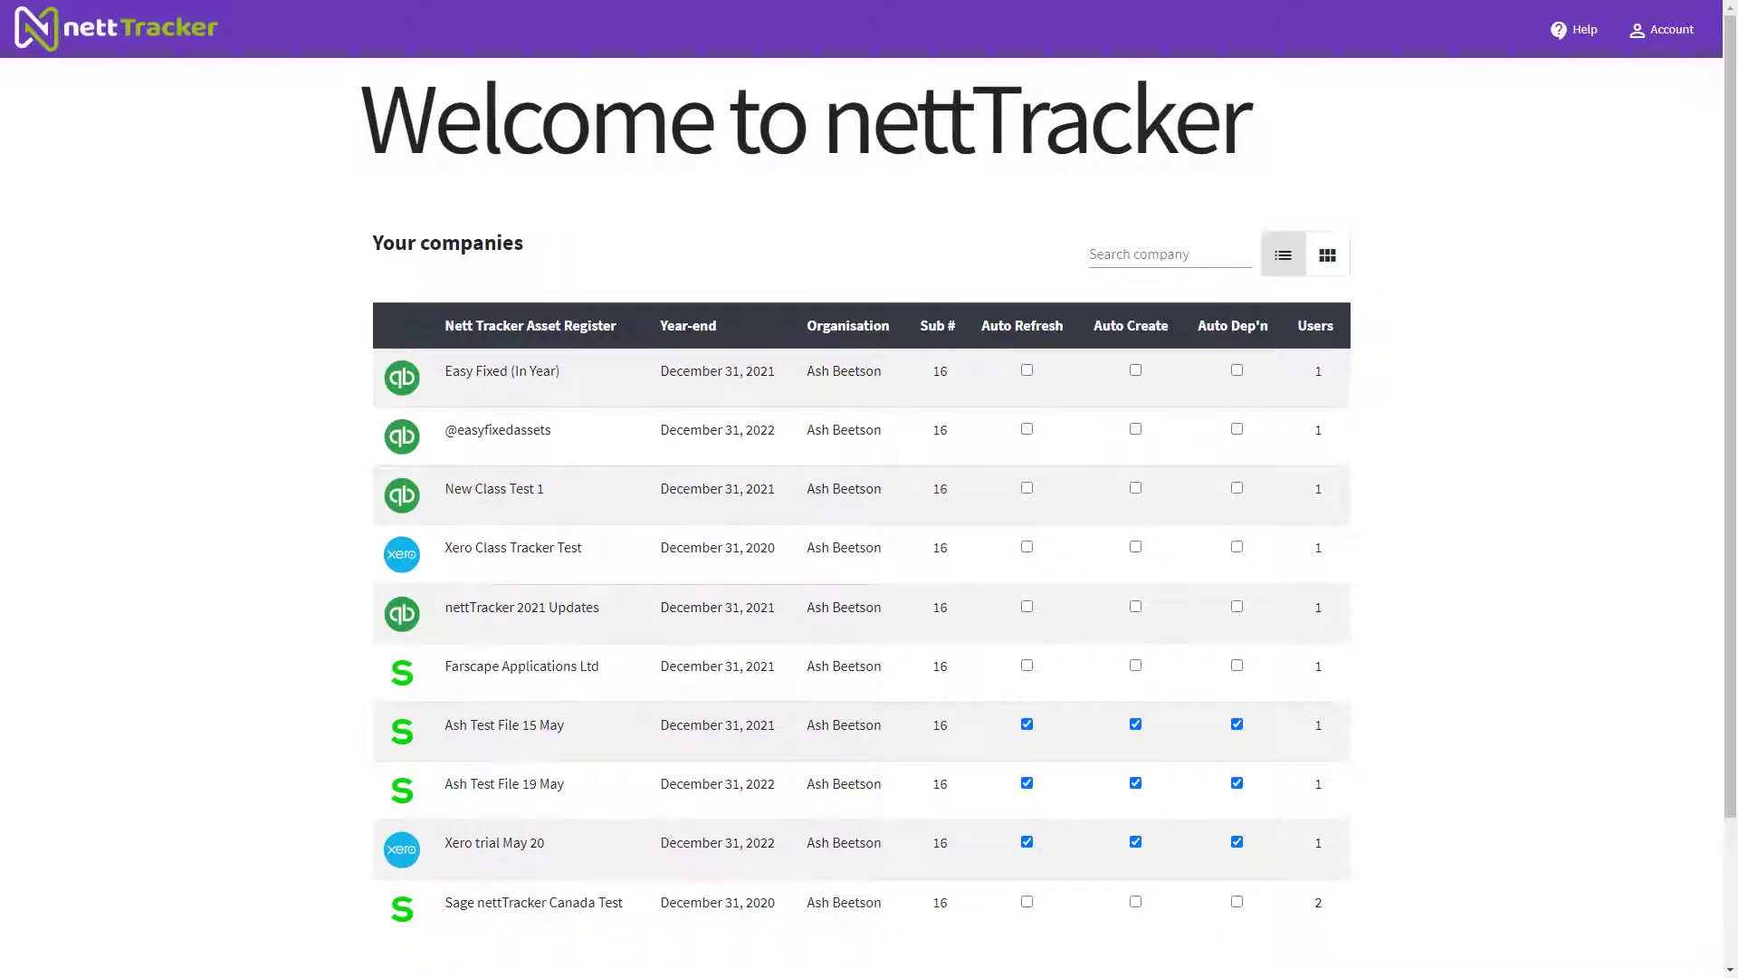
Start a new company and select nettTracker Sage Demo as the business to connect
click(1662, 30)
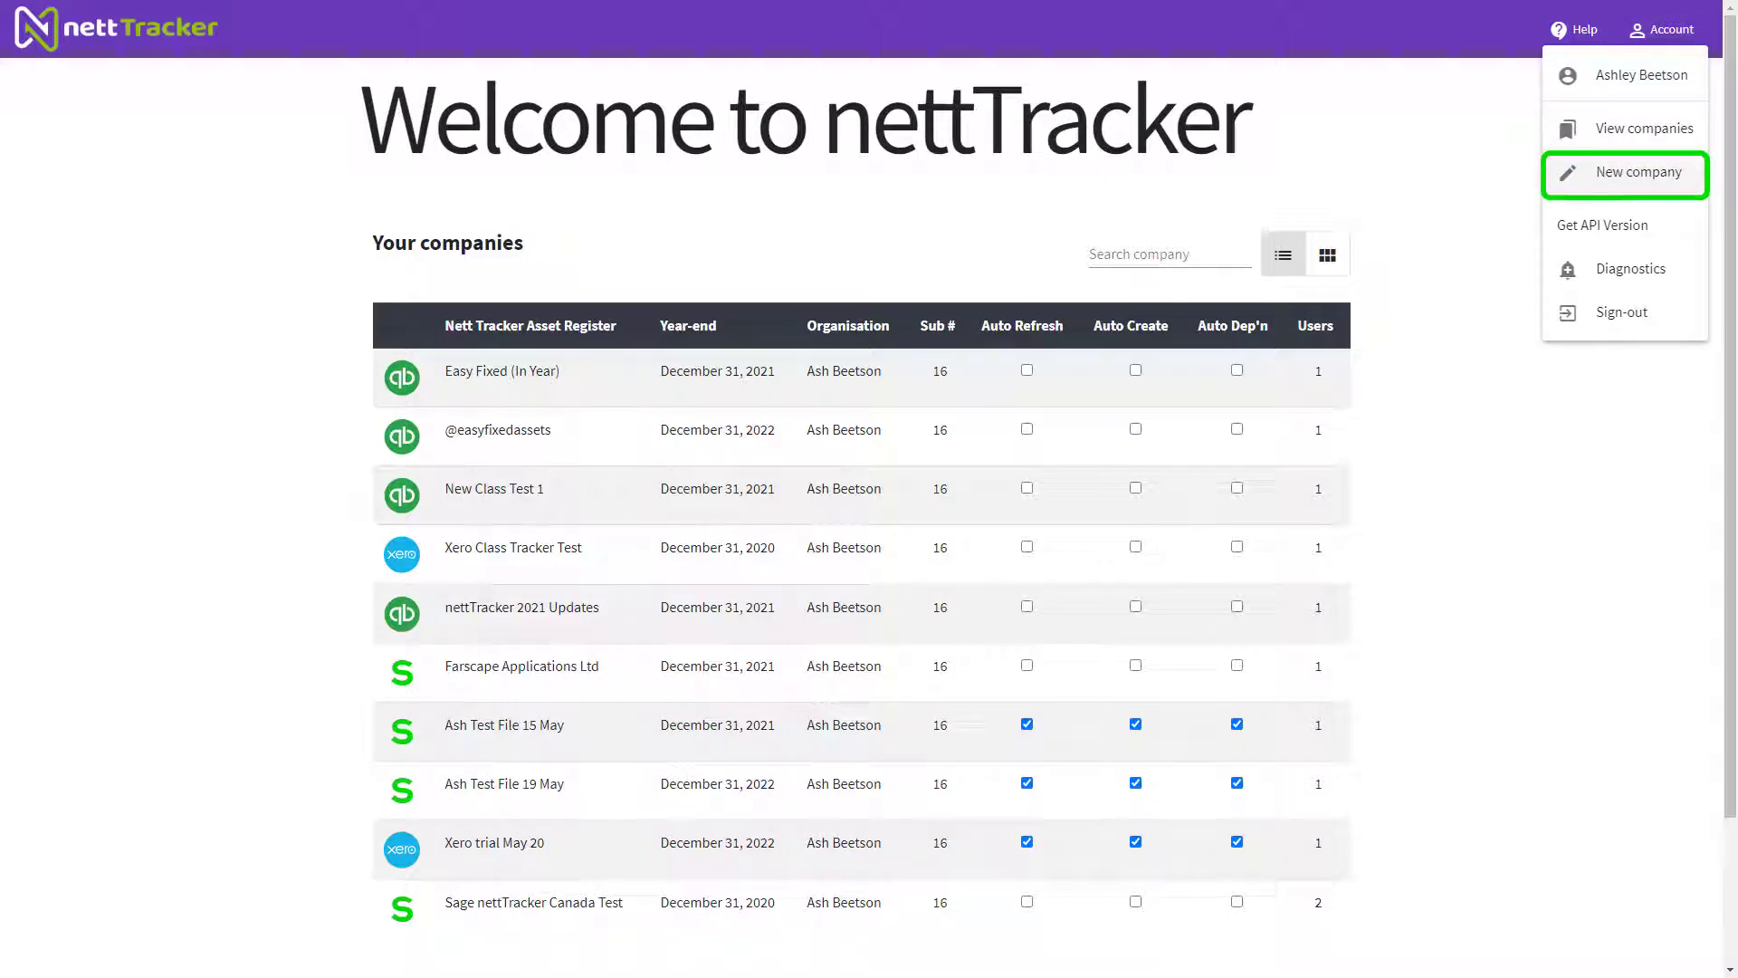
click(1637, 172)
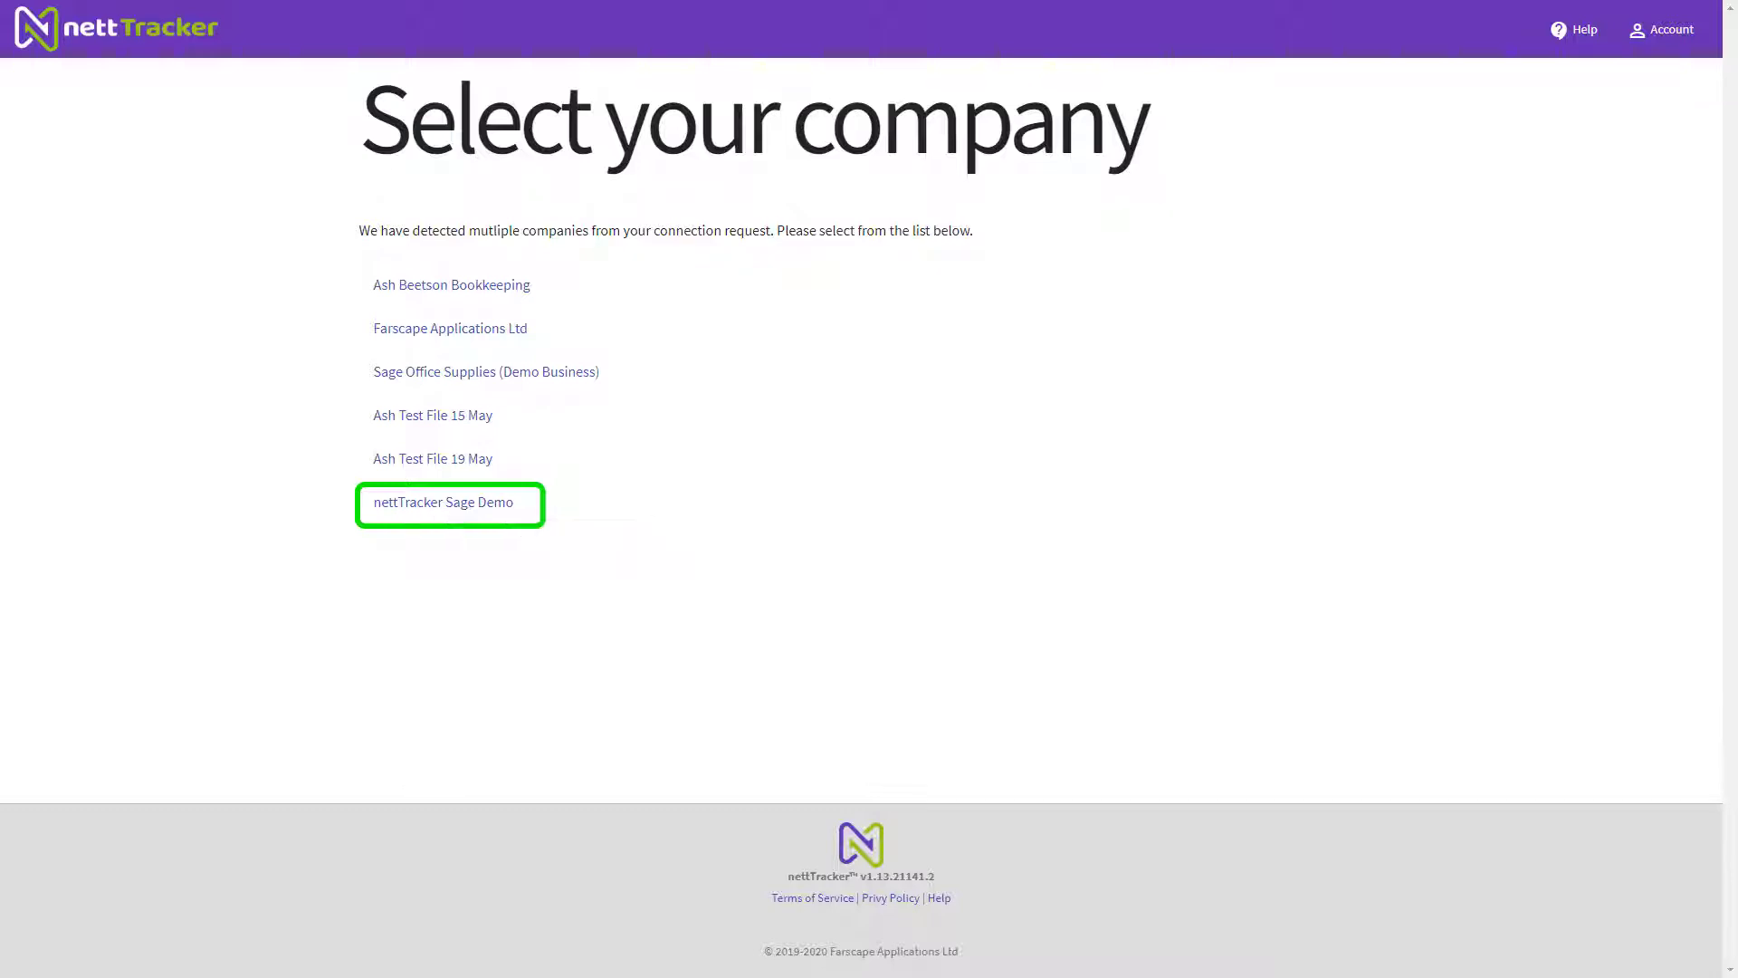
click(414, 503)
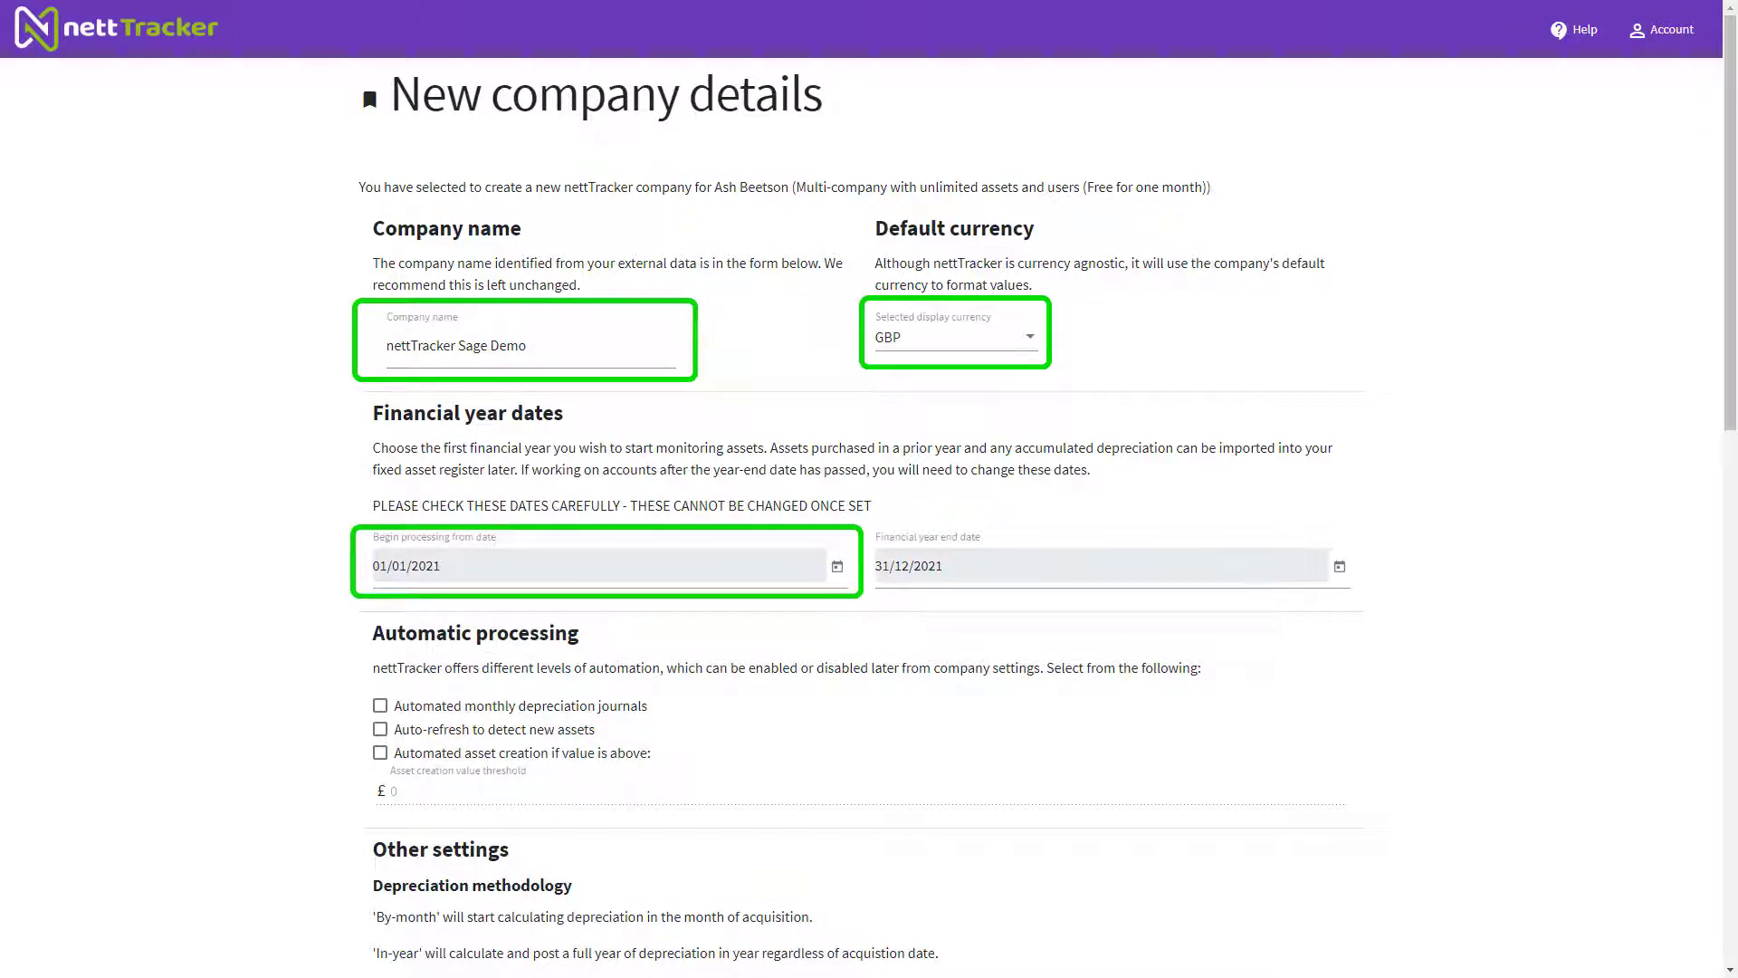
Set the financial year dates to begin processing from 01/01/2020 and end on 31/12/2020
click(837, 567)
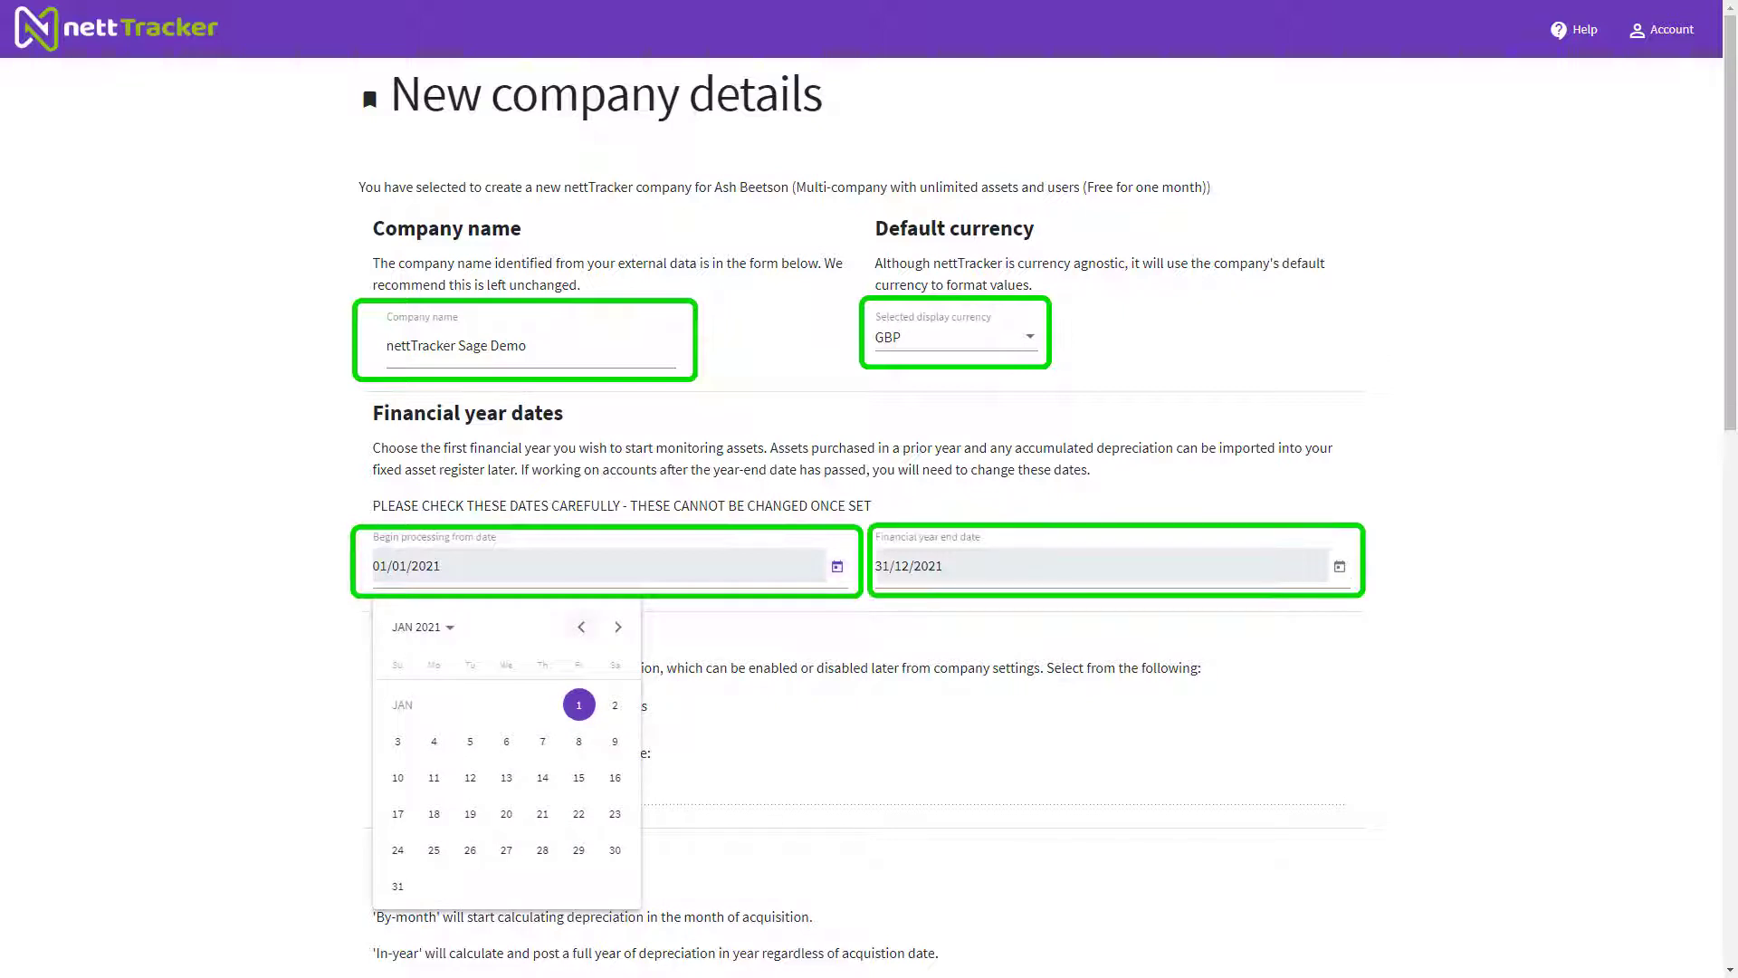
click(581, 627)
click(582, 626)
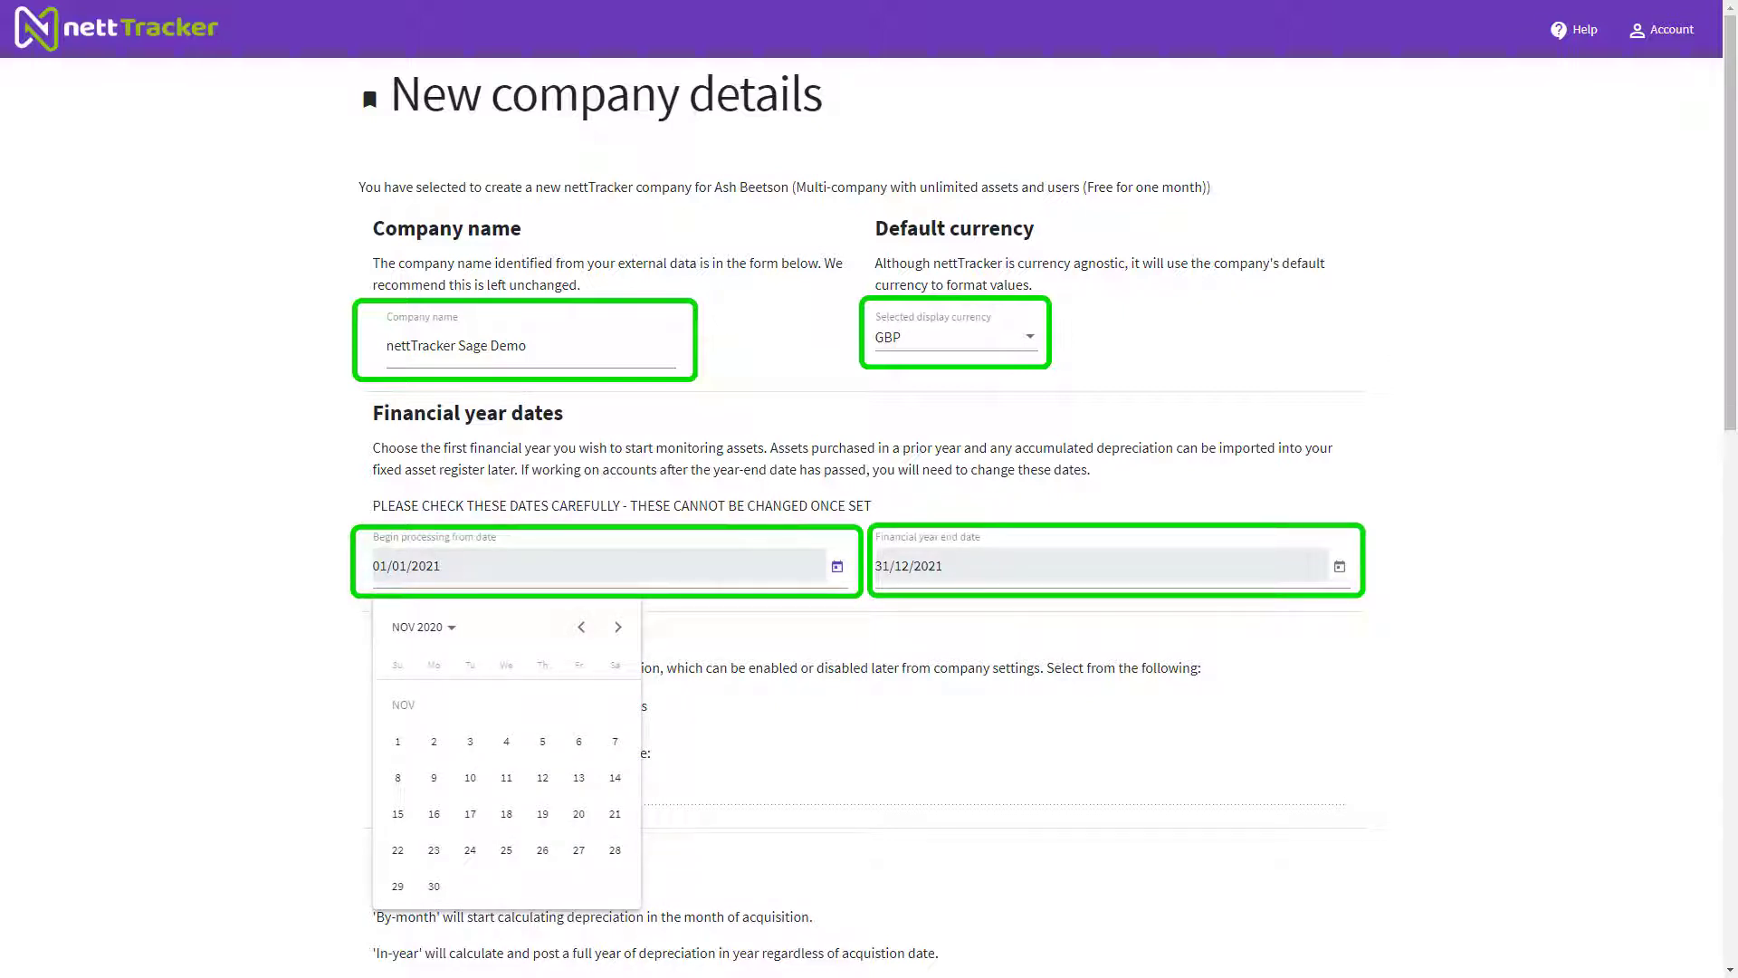
click(581, 626)
click(581, 626)
click(581, 627)
click(582, 626)
click(581, 627)
click(581, 627)
click(581, 626)
click(581, 626)
click(582, 627)
click(581, 626)
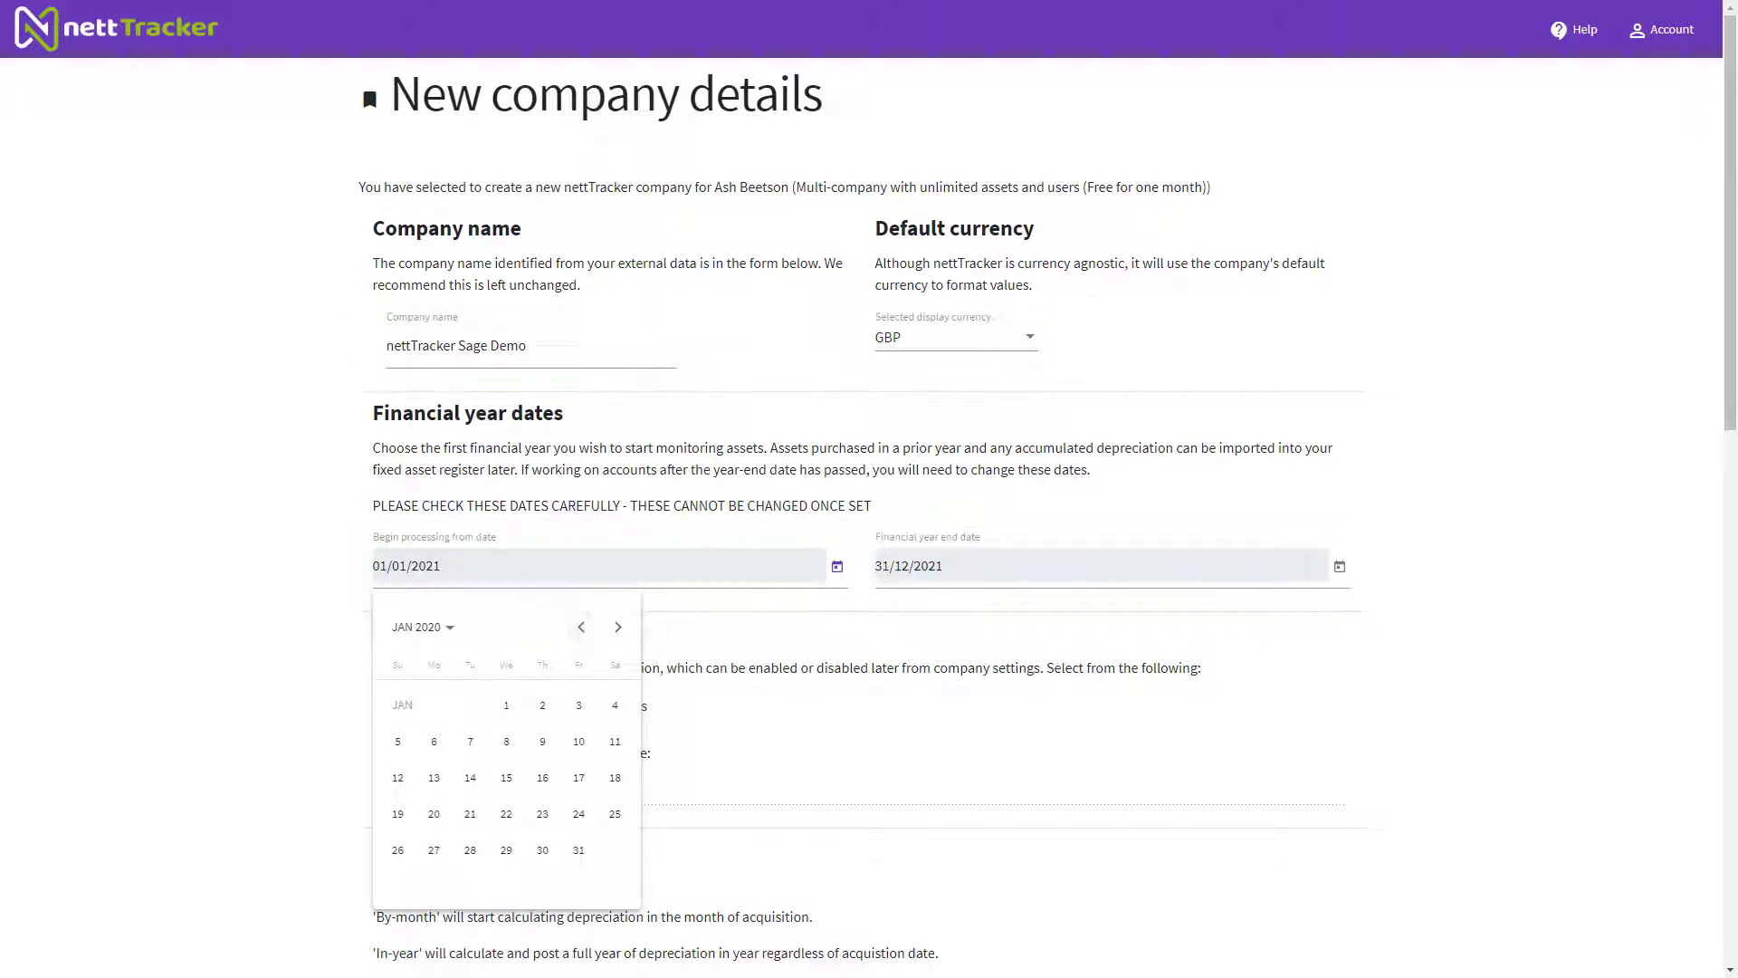
click(506, 704)
click(1340, 566)
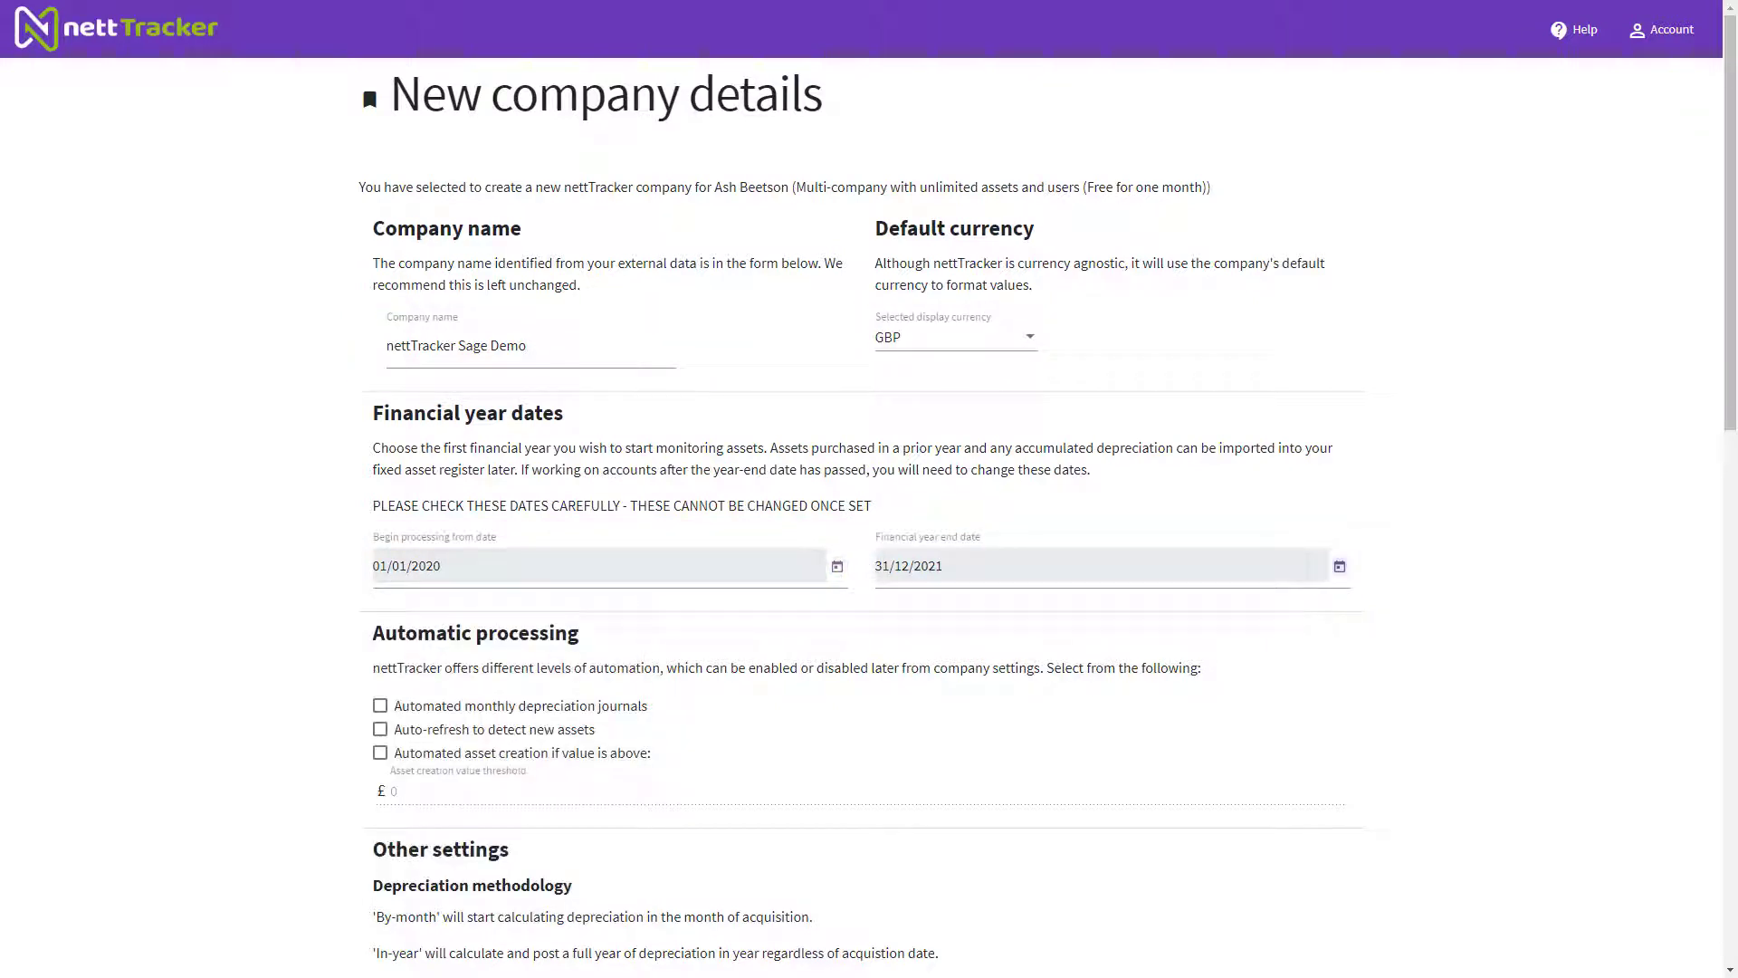
click(1084, 626)
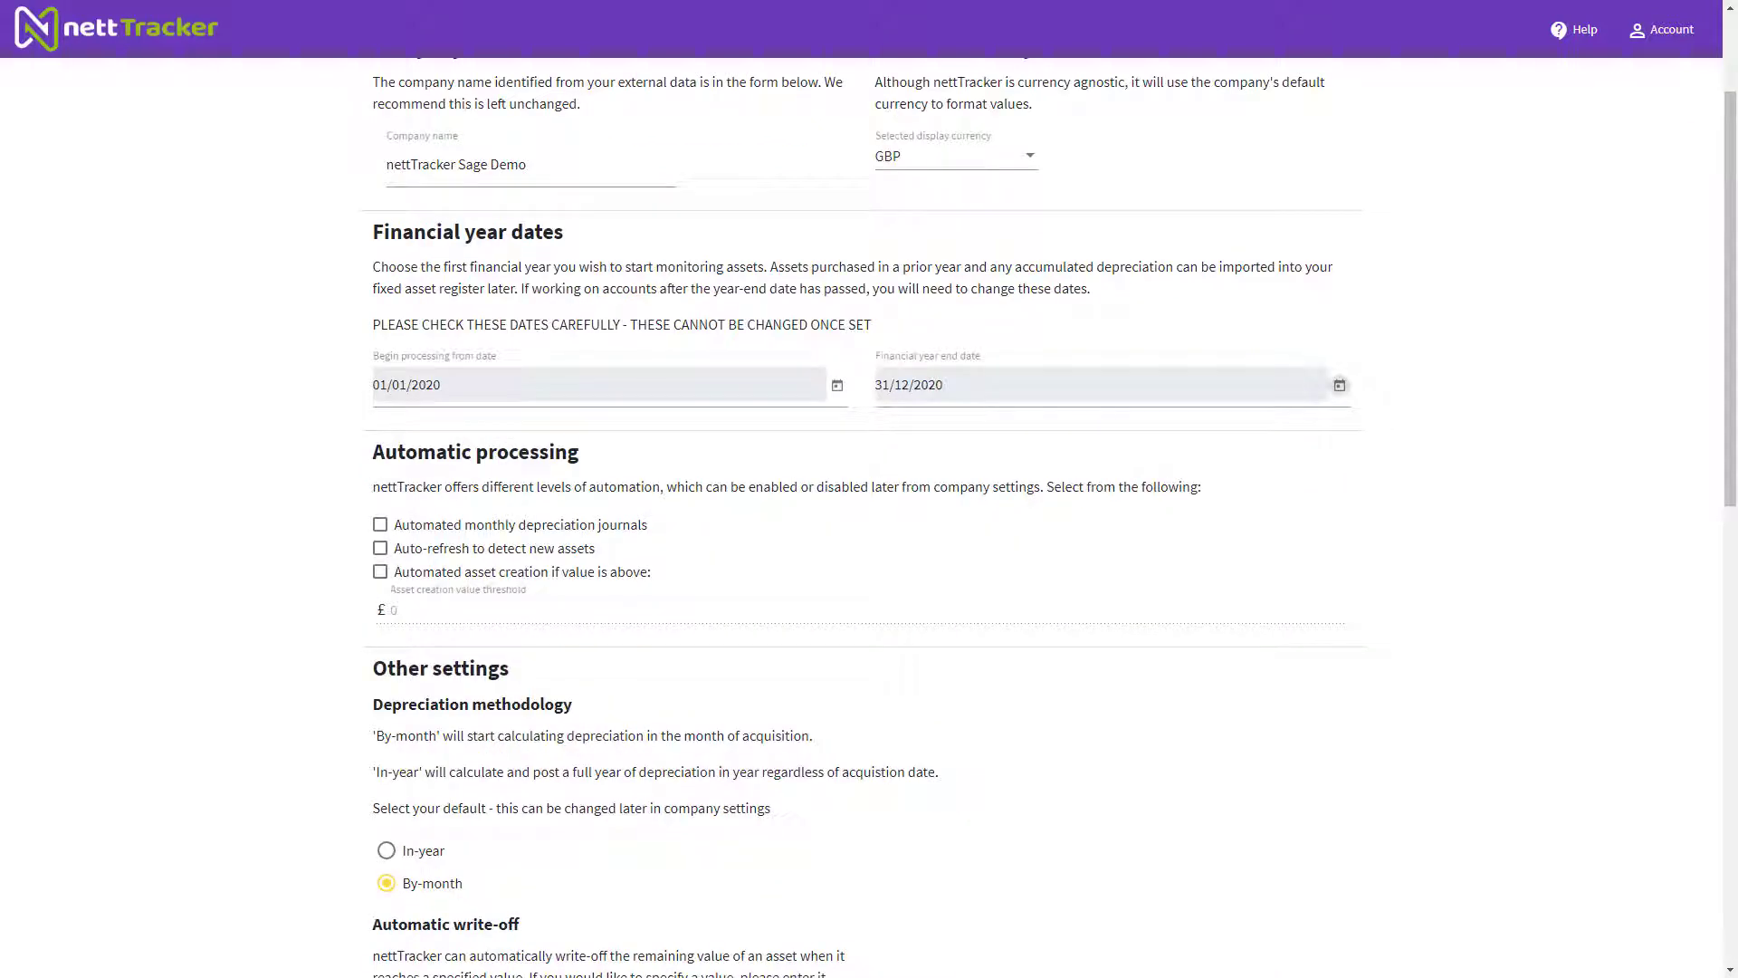
Create the company with the remaining default settings and accept the existing depreciation rules in the setup wizard
scroll(869, 516, down, 4)
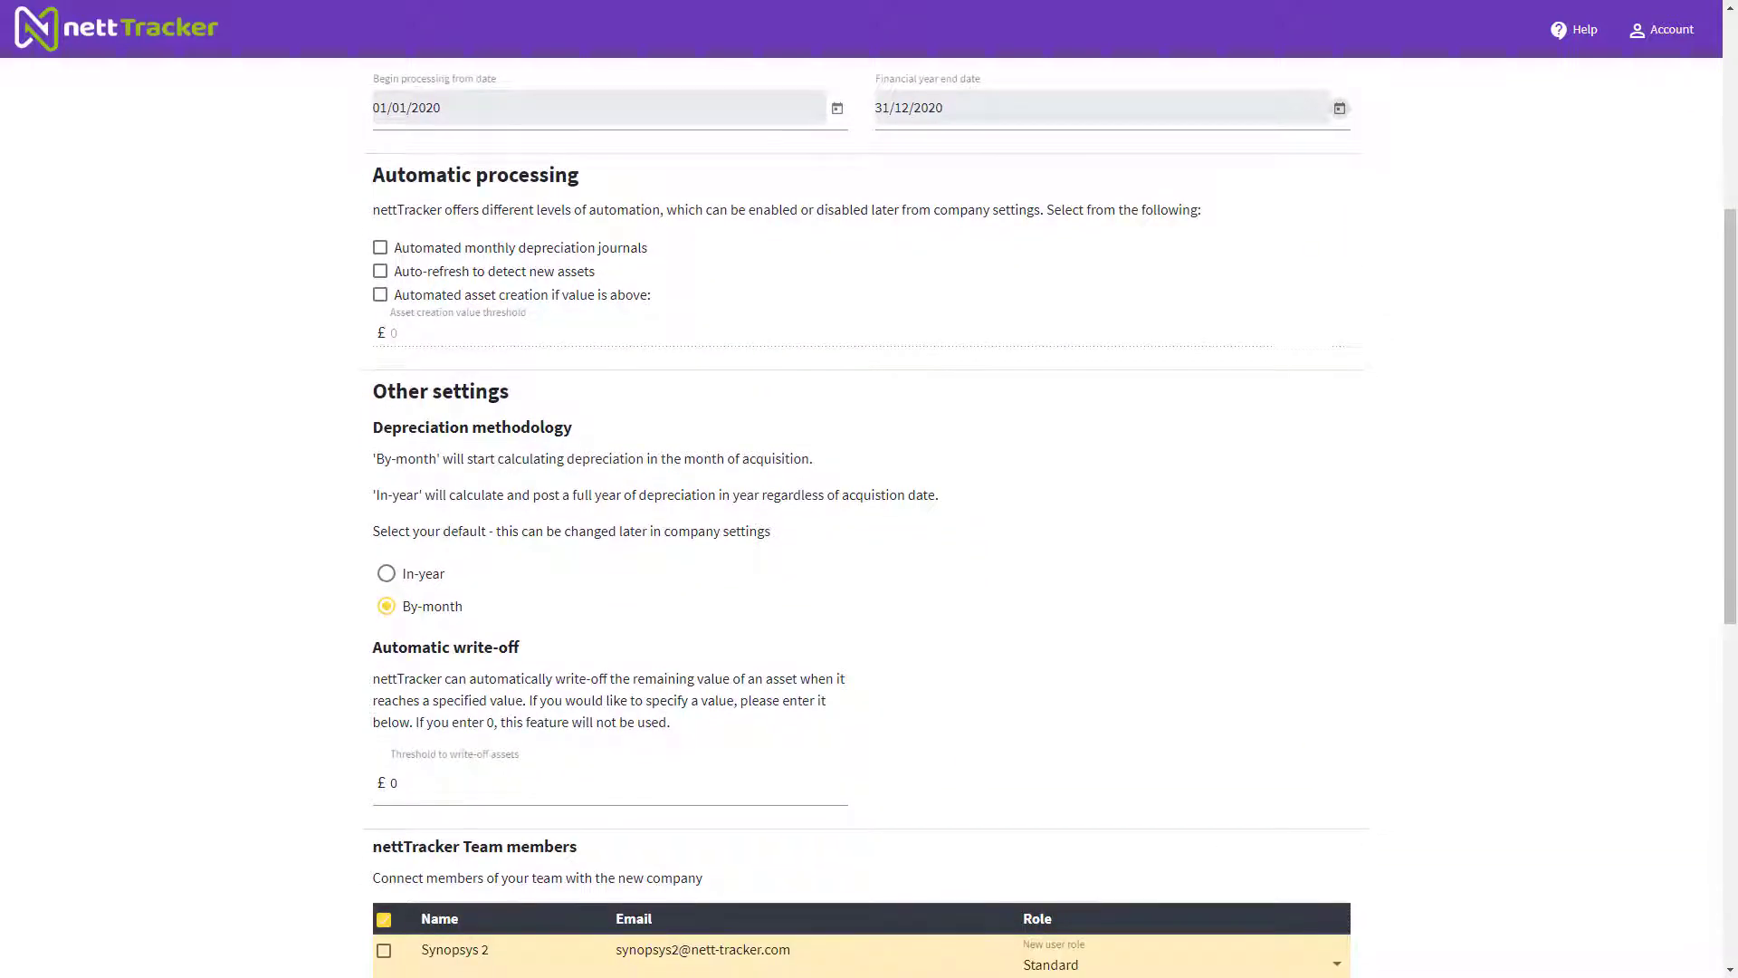
scroll(869, 516, down, 8)
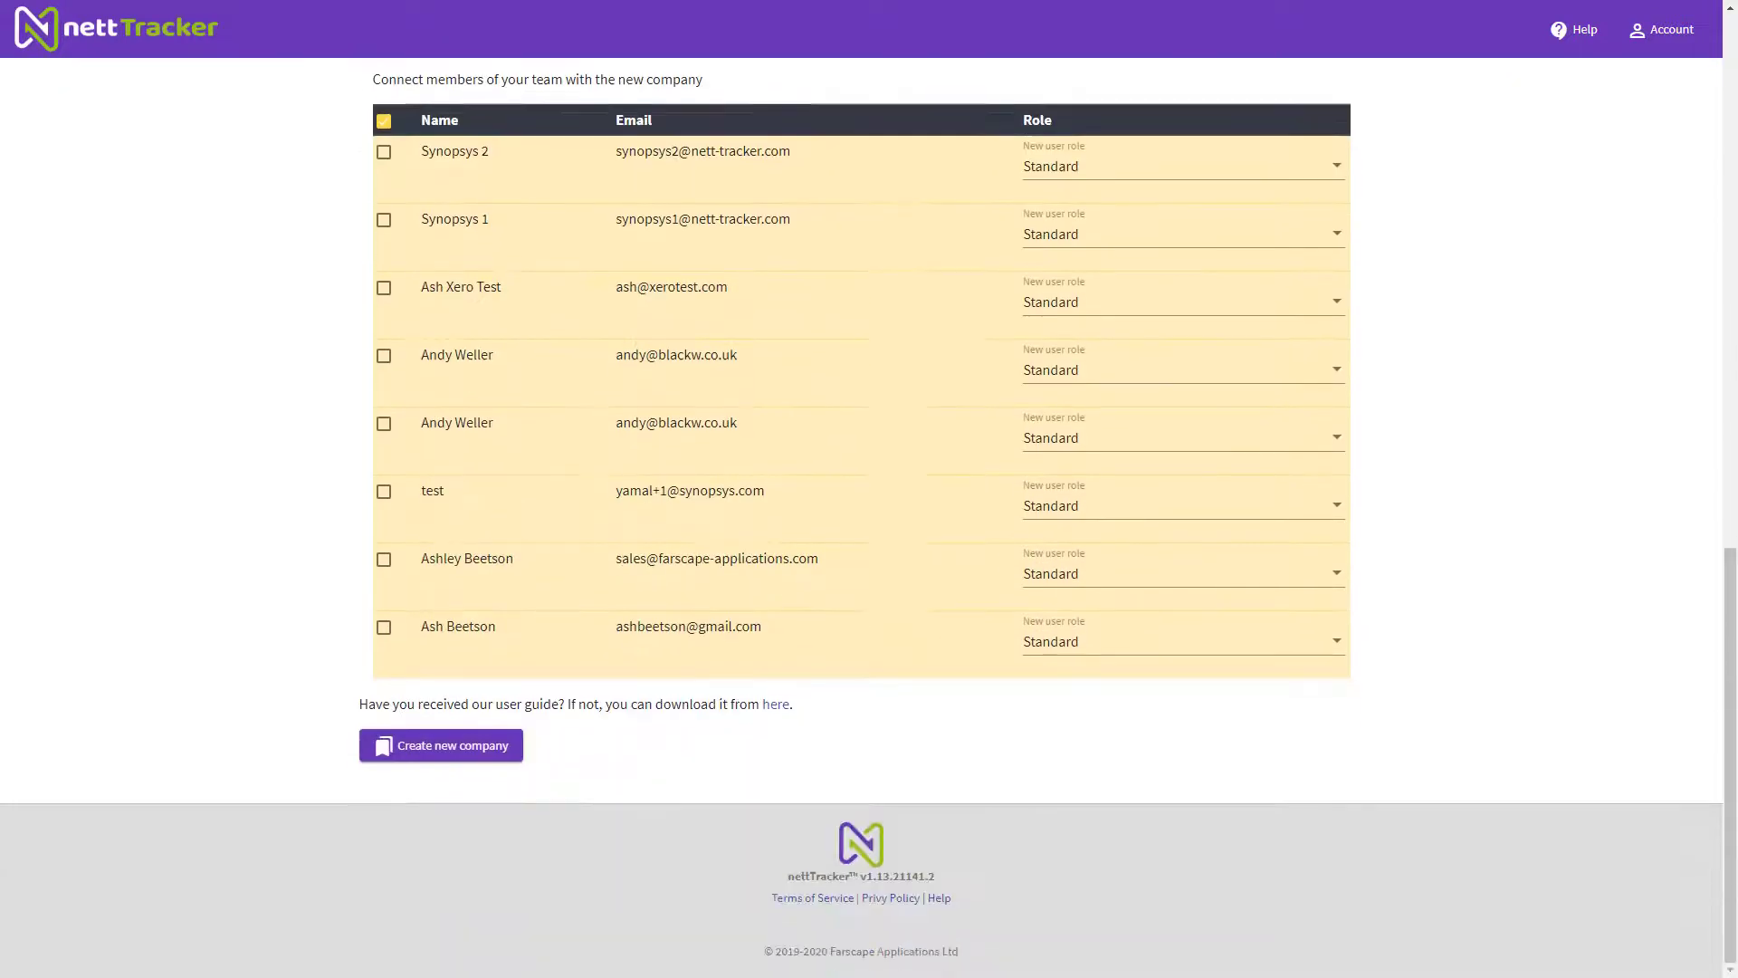
click(462, 746)
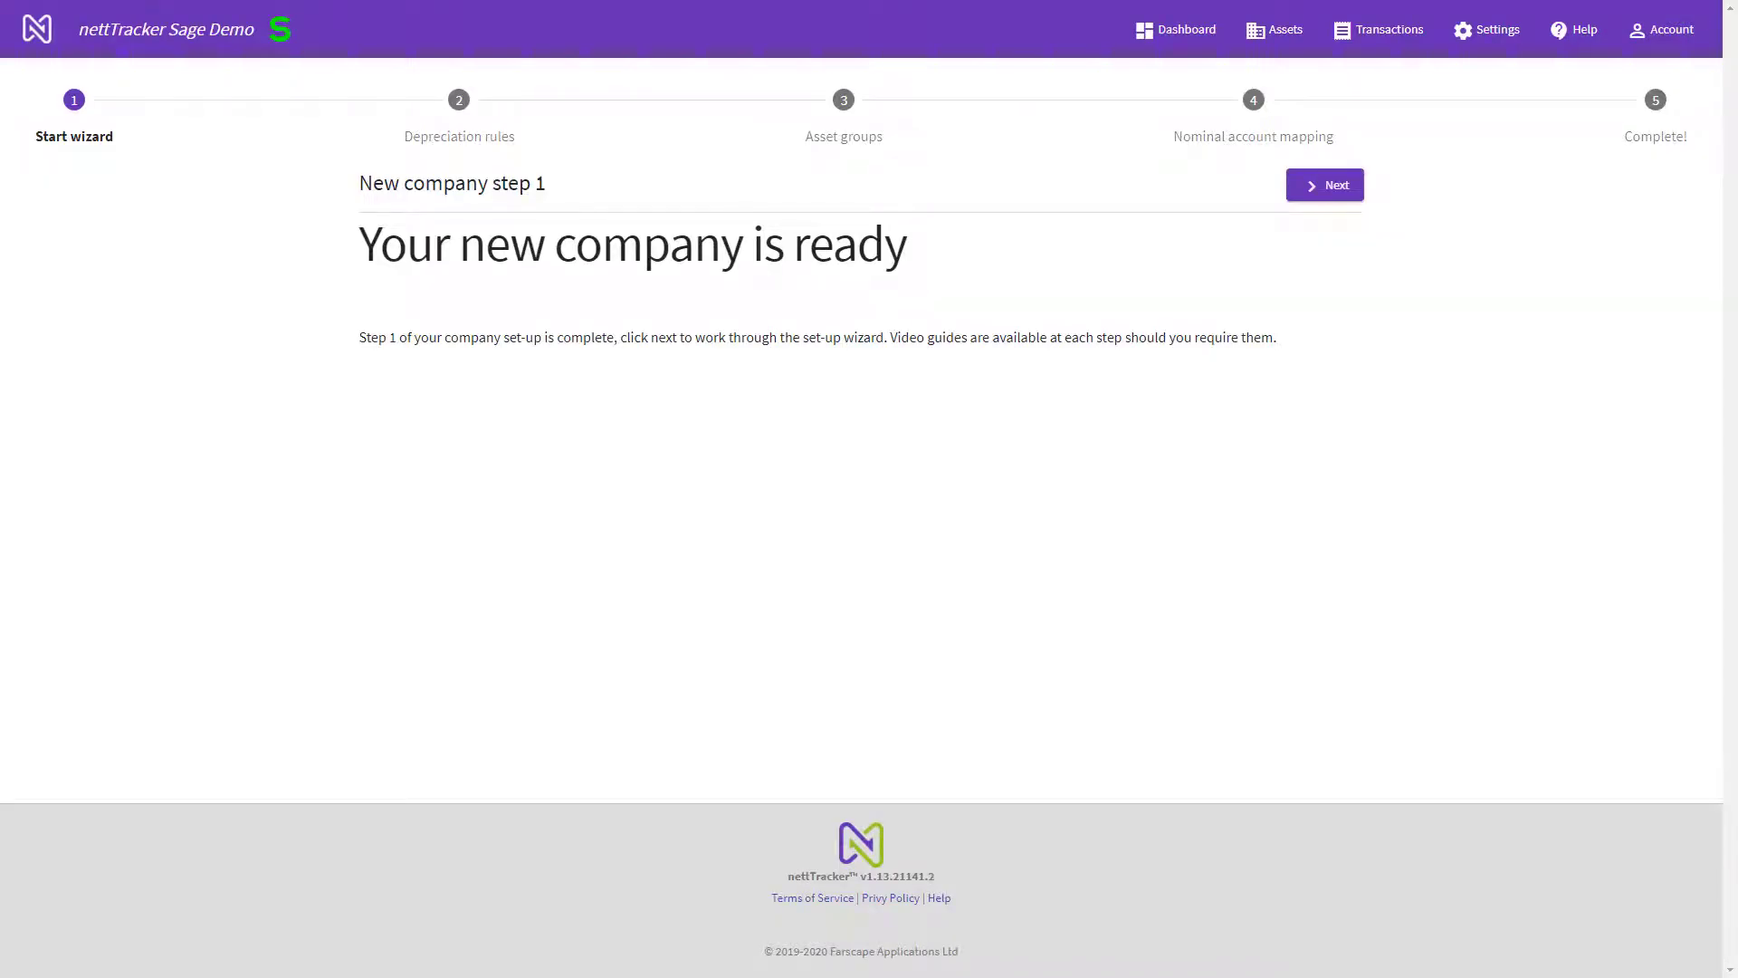
click(1325, 186)
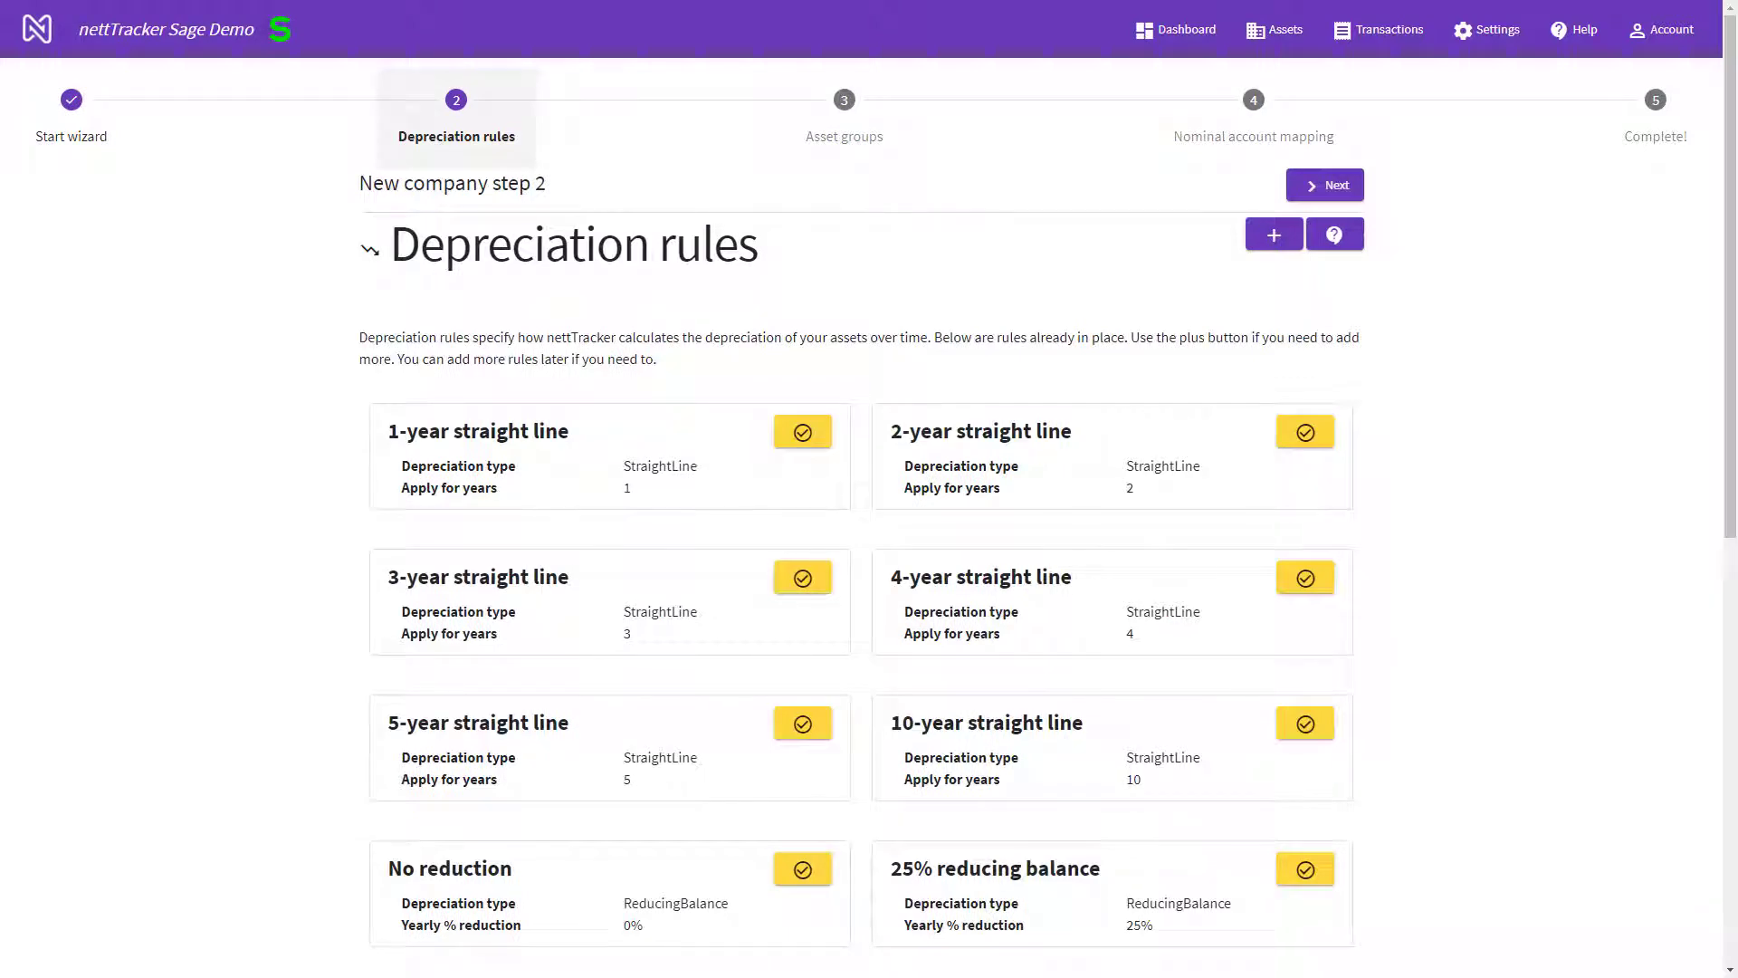
click(1326, 186)
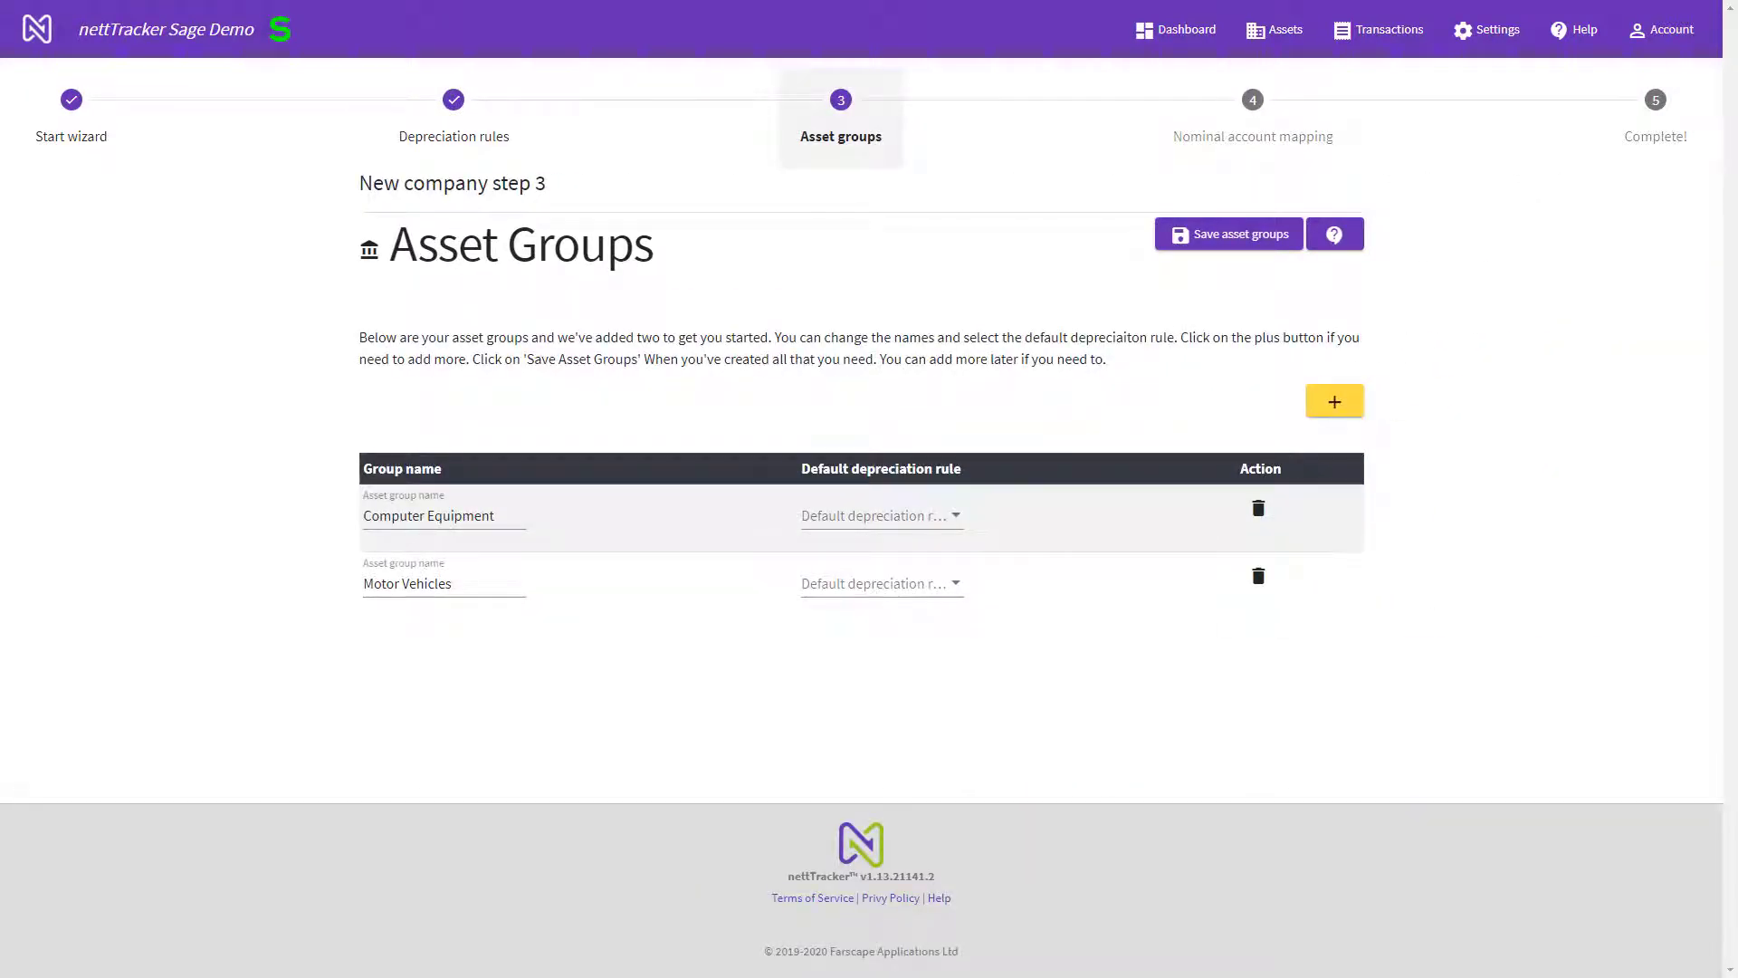
Assign 3-year straight line as the default depreciation rule for Computer Equipment and Motor Vehicles, and save the asset groups
click(948, 516)
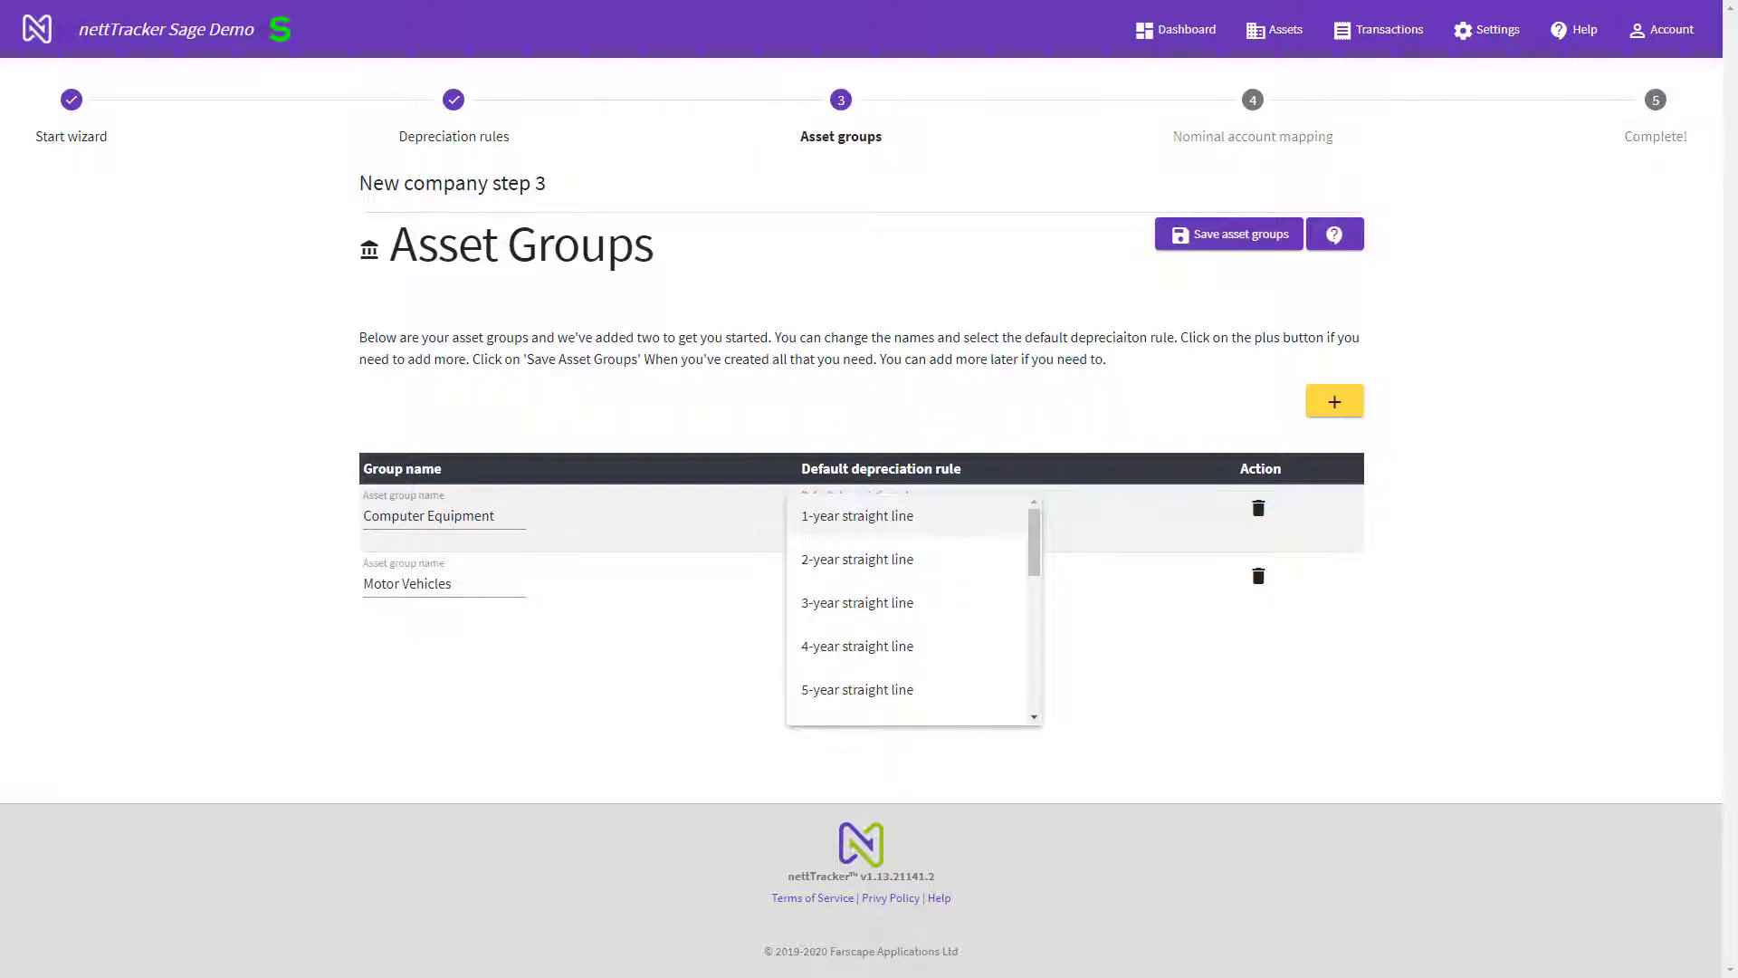
click(853, 599)
click(858, 586)
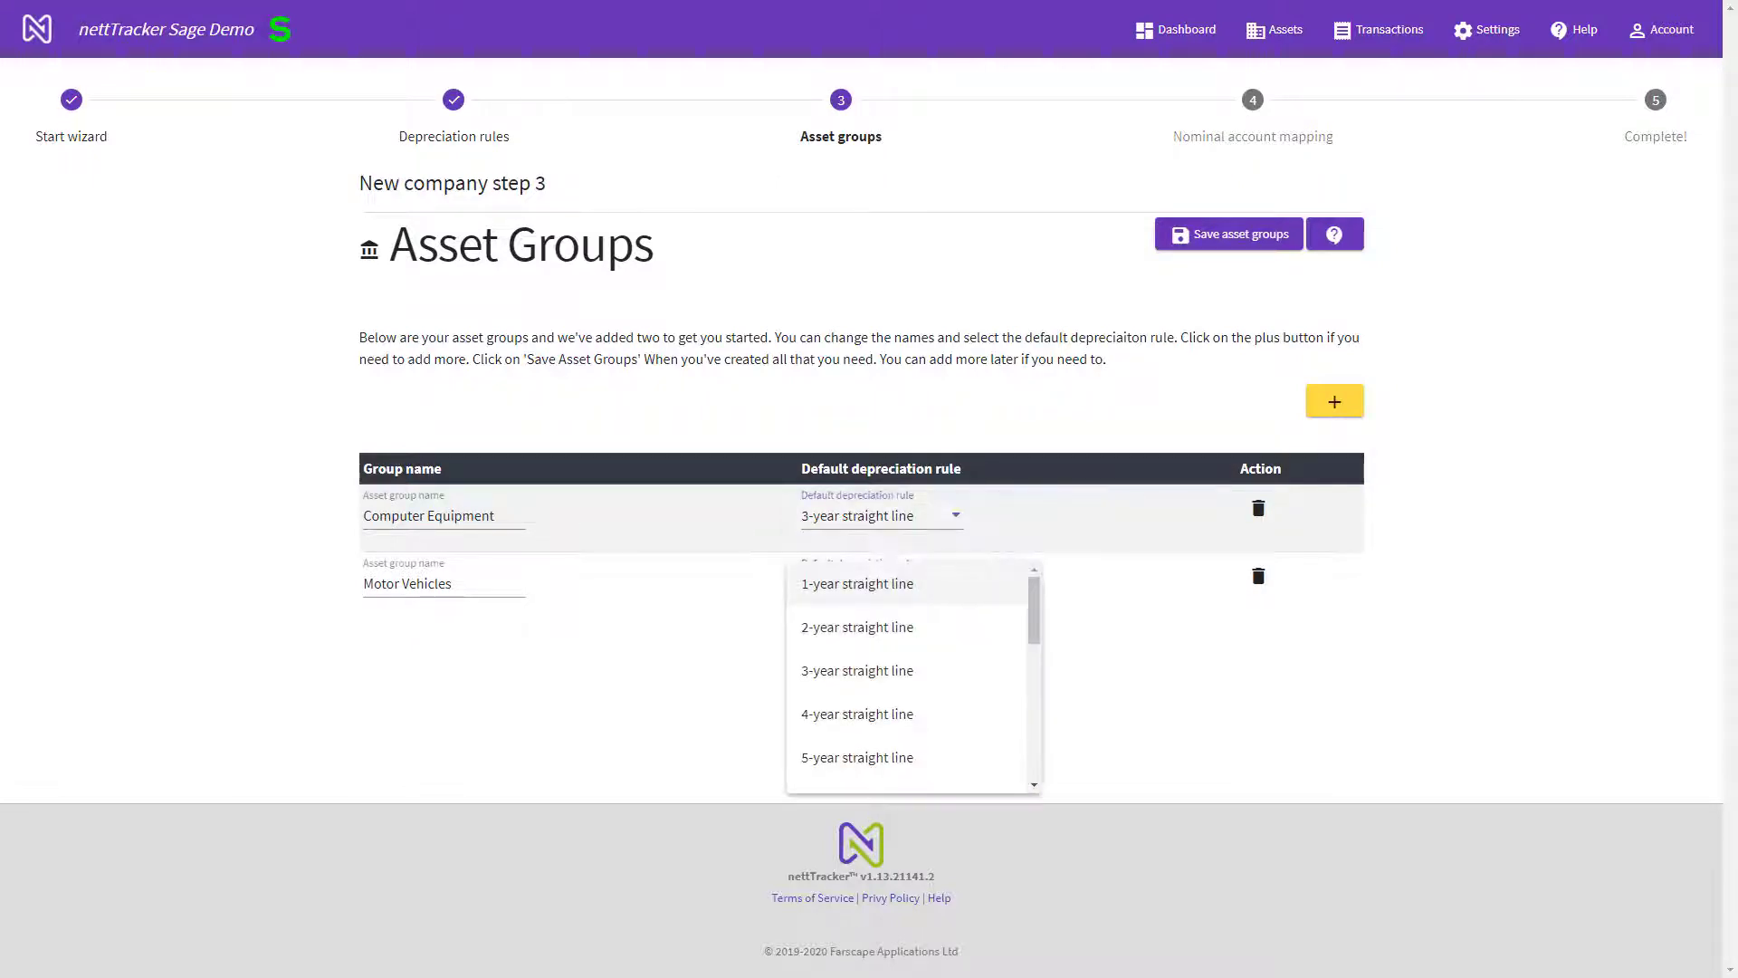
click(866, 670)
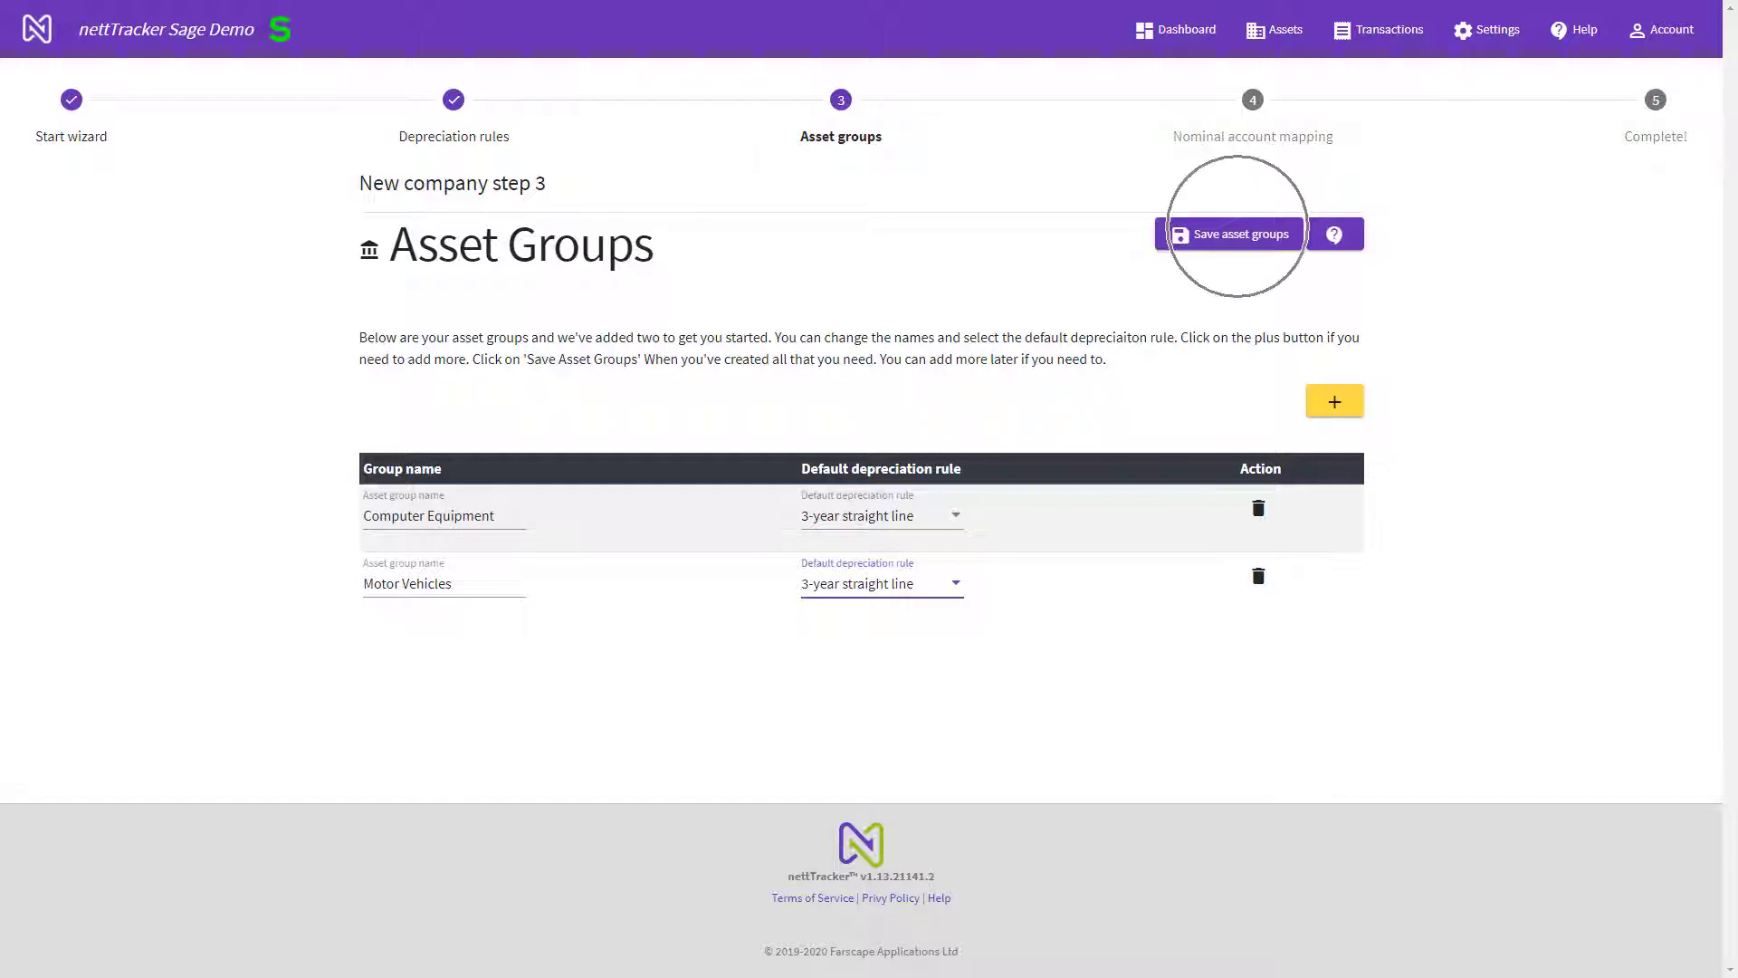
click(1236, 230)
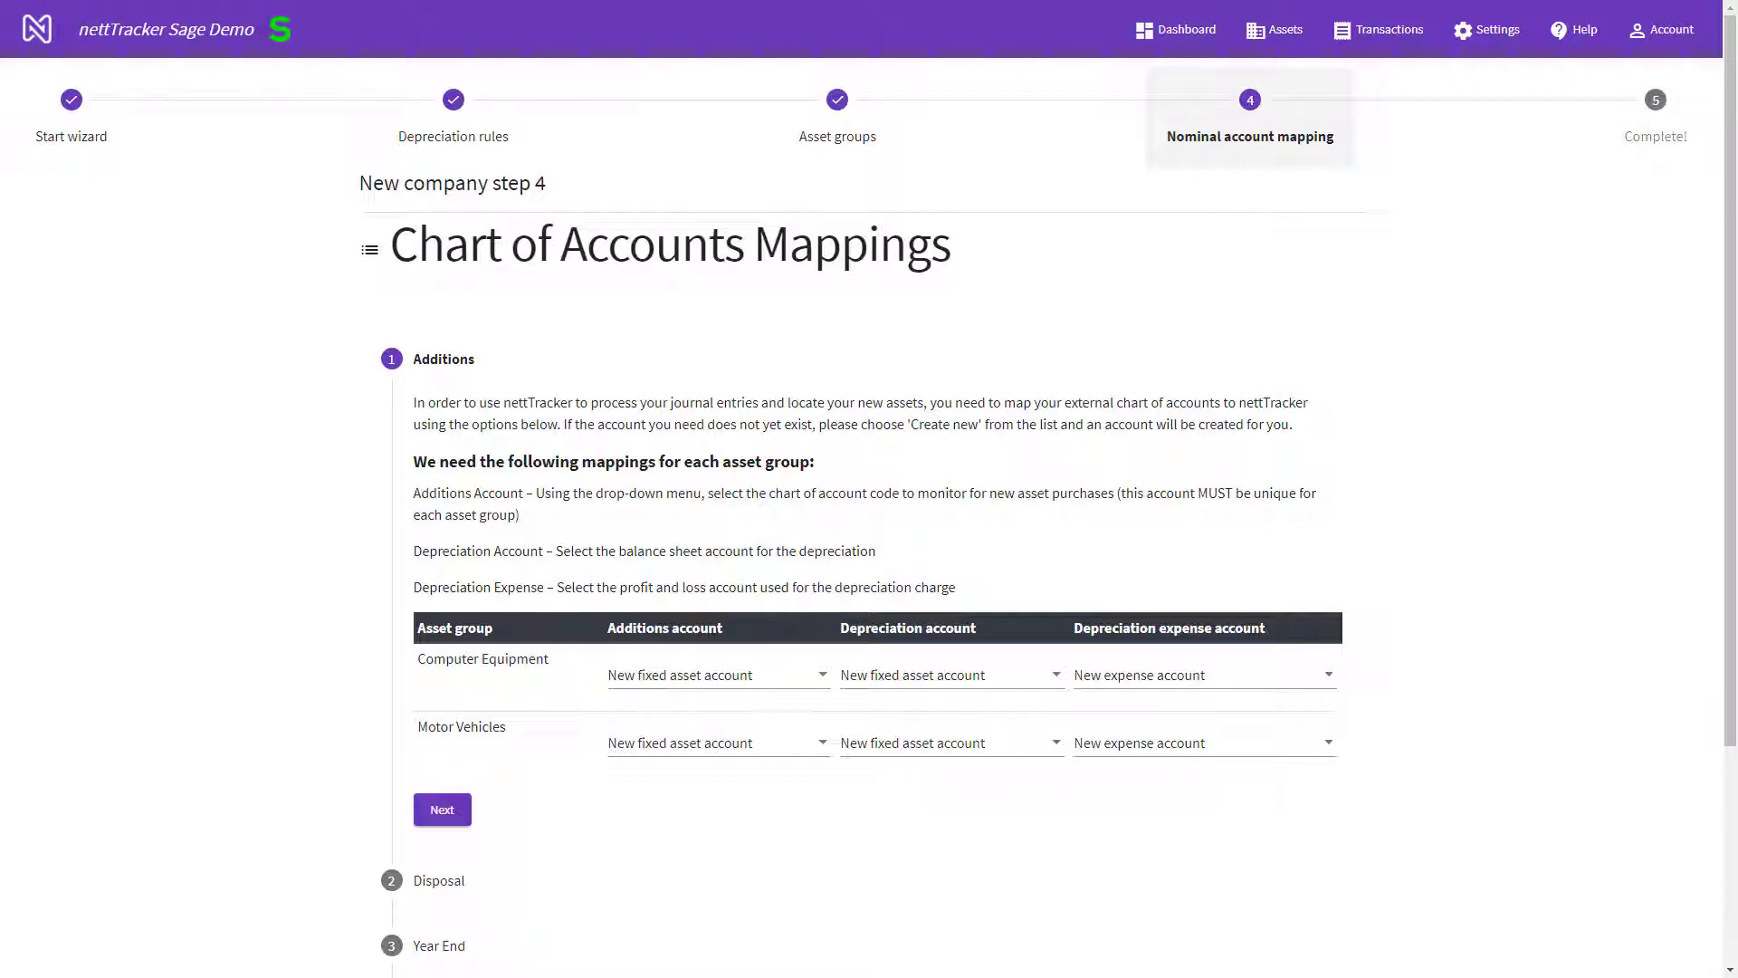
Map depreciation expense to 8030 - Office Equipment and IT Depreciation for Computer Equipment and 8050 - Motor Vehicles Depreciation for Motor Vehicles, completing the Additions mappings
scroll(470, 769, down, 2)
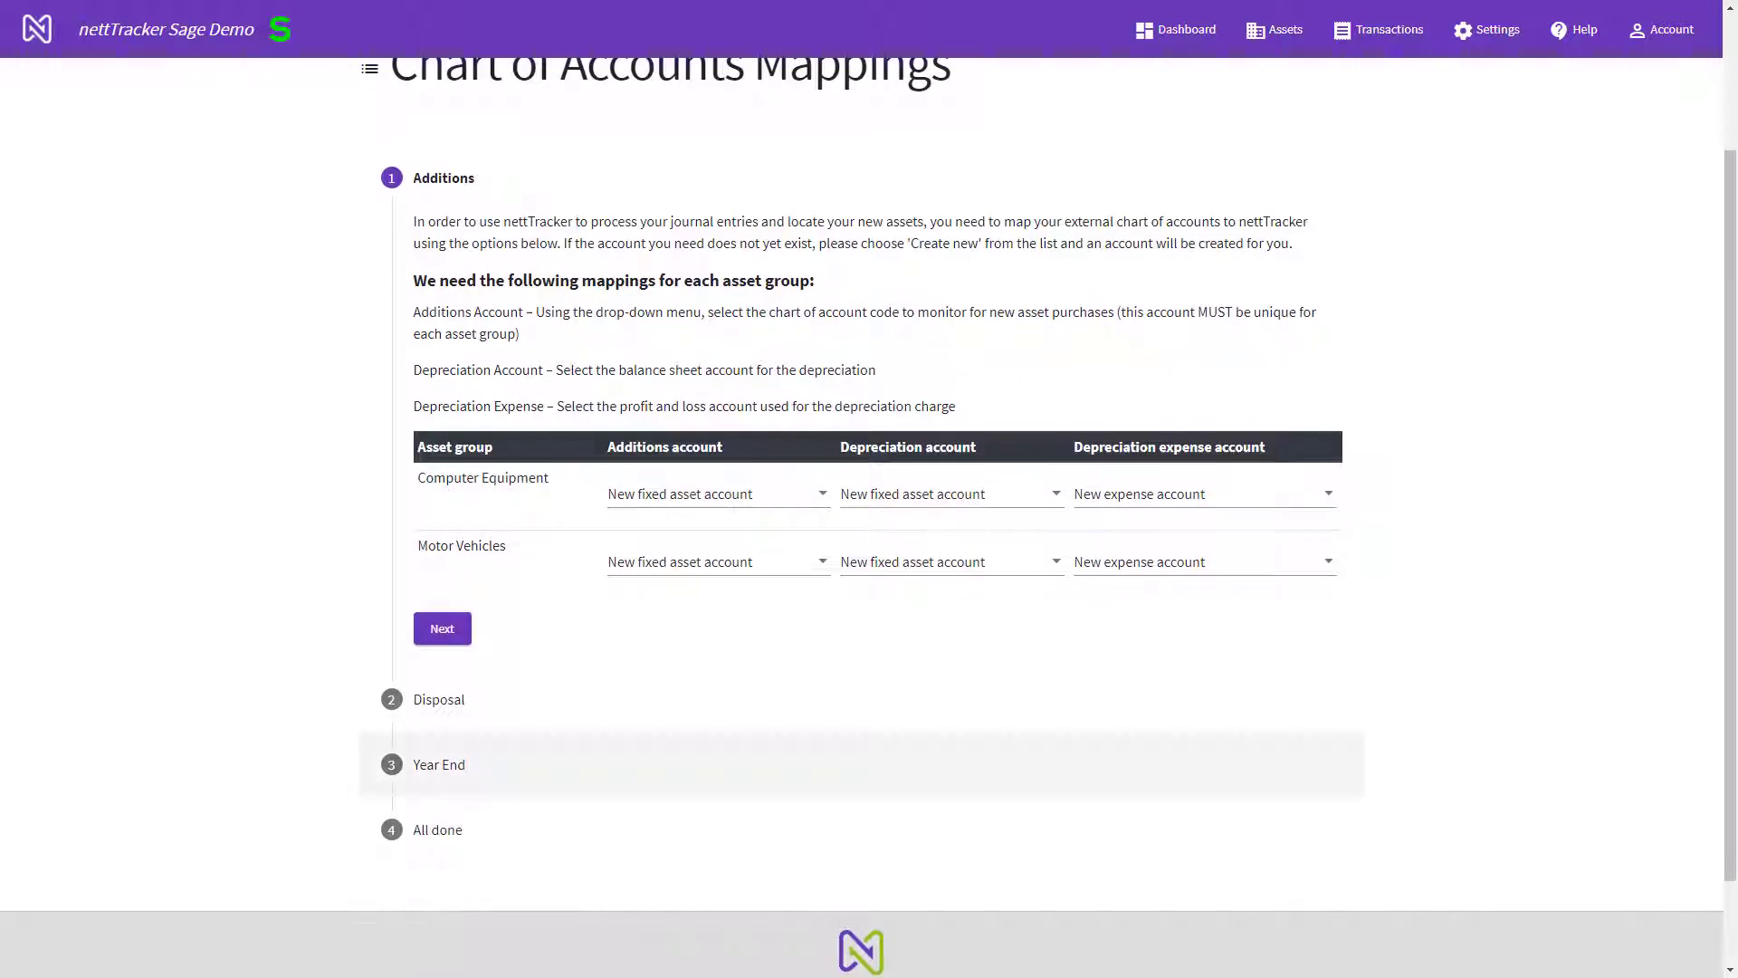
click(470, 769)
click(440, 765)
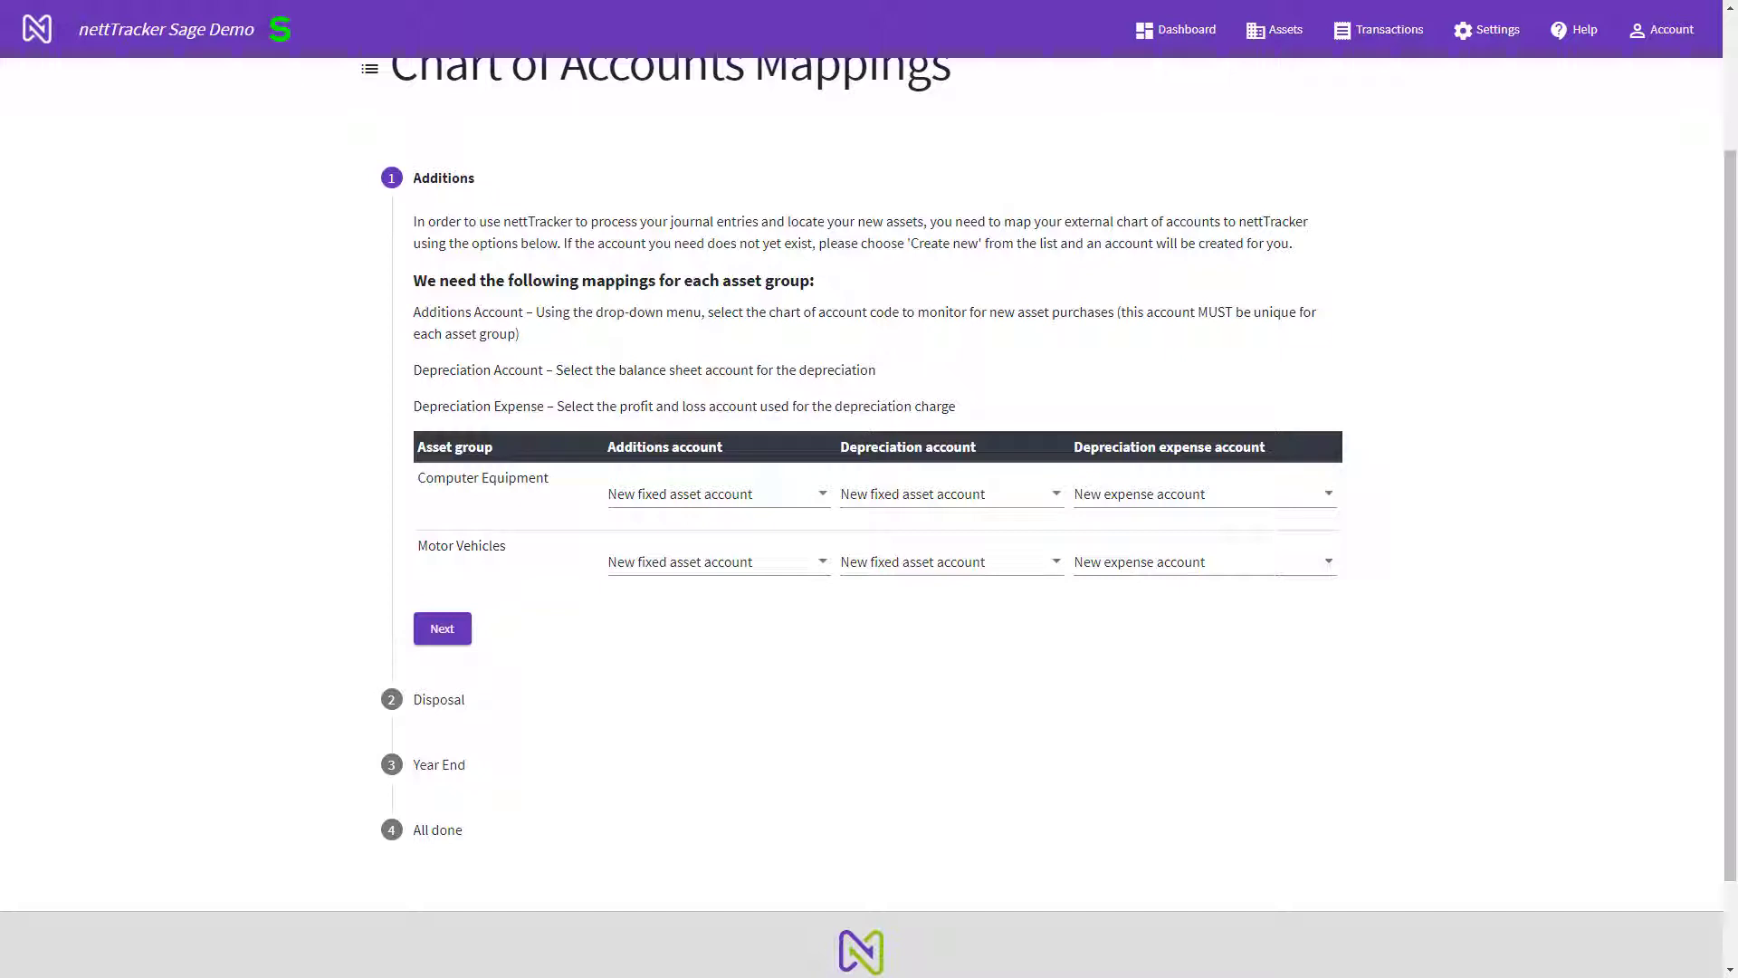
key(ctrl)
key(ctrl)
click(1204, 495)
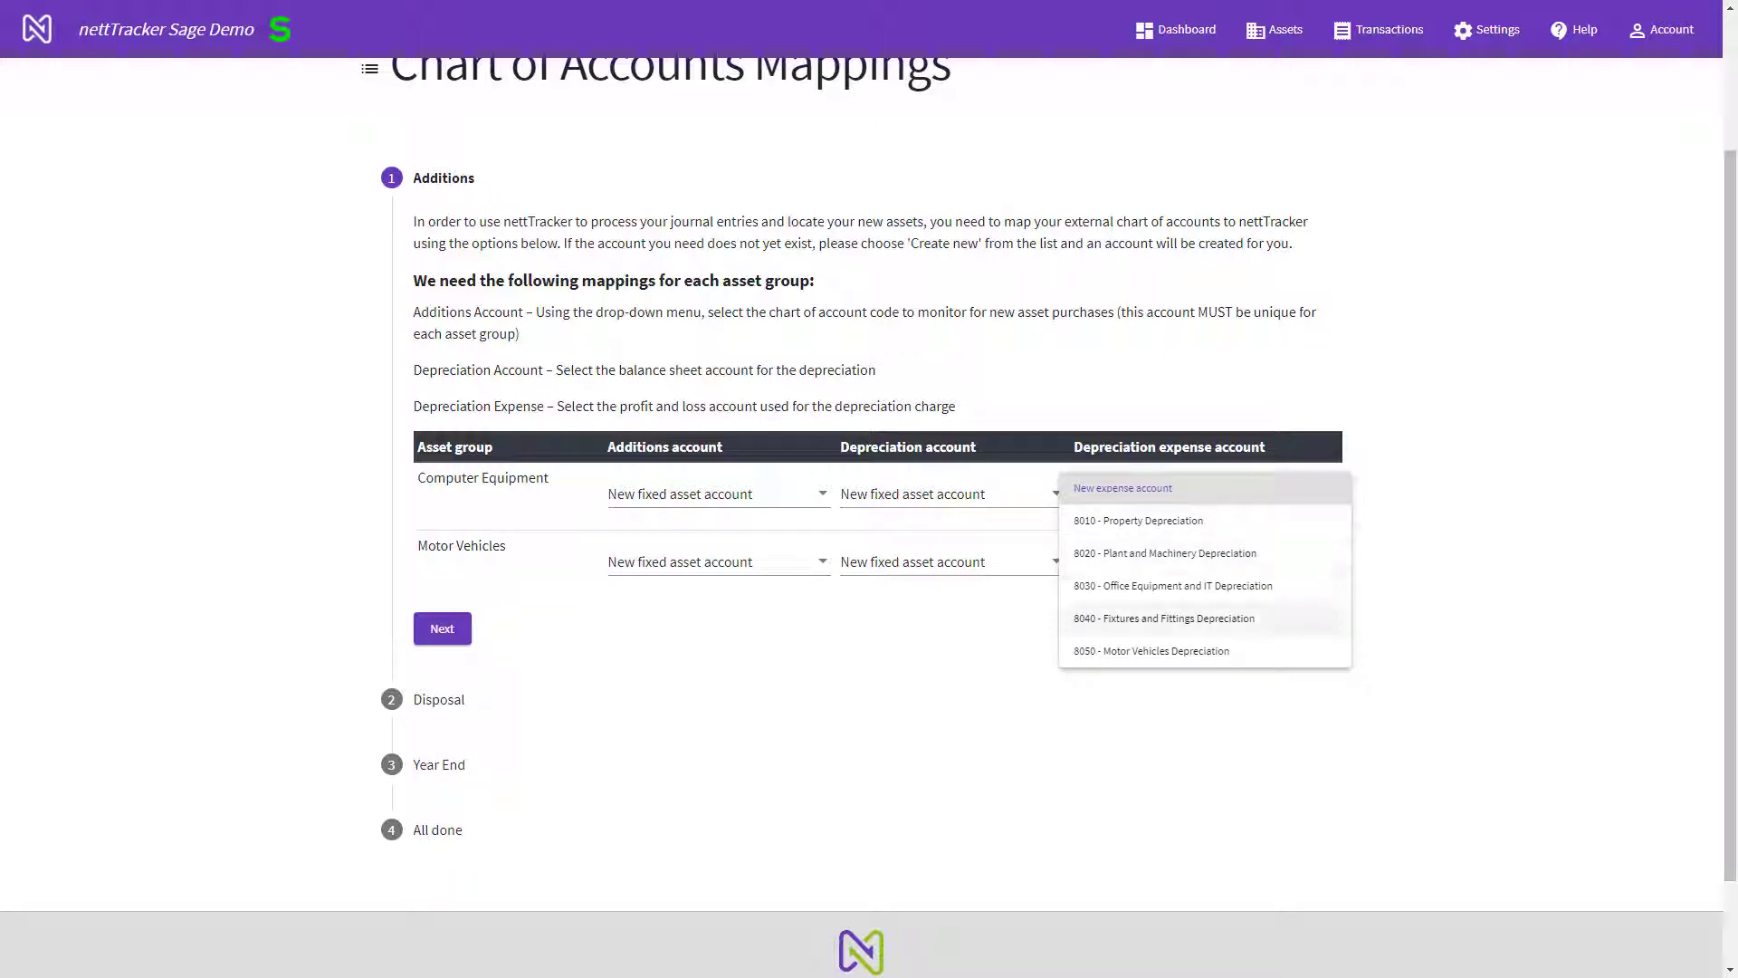
click(1173, 586)
click(1204, 562)
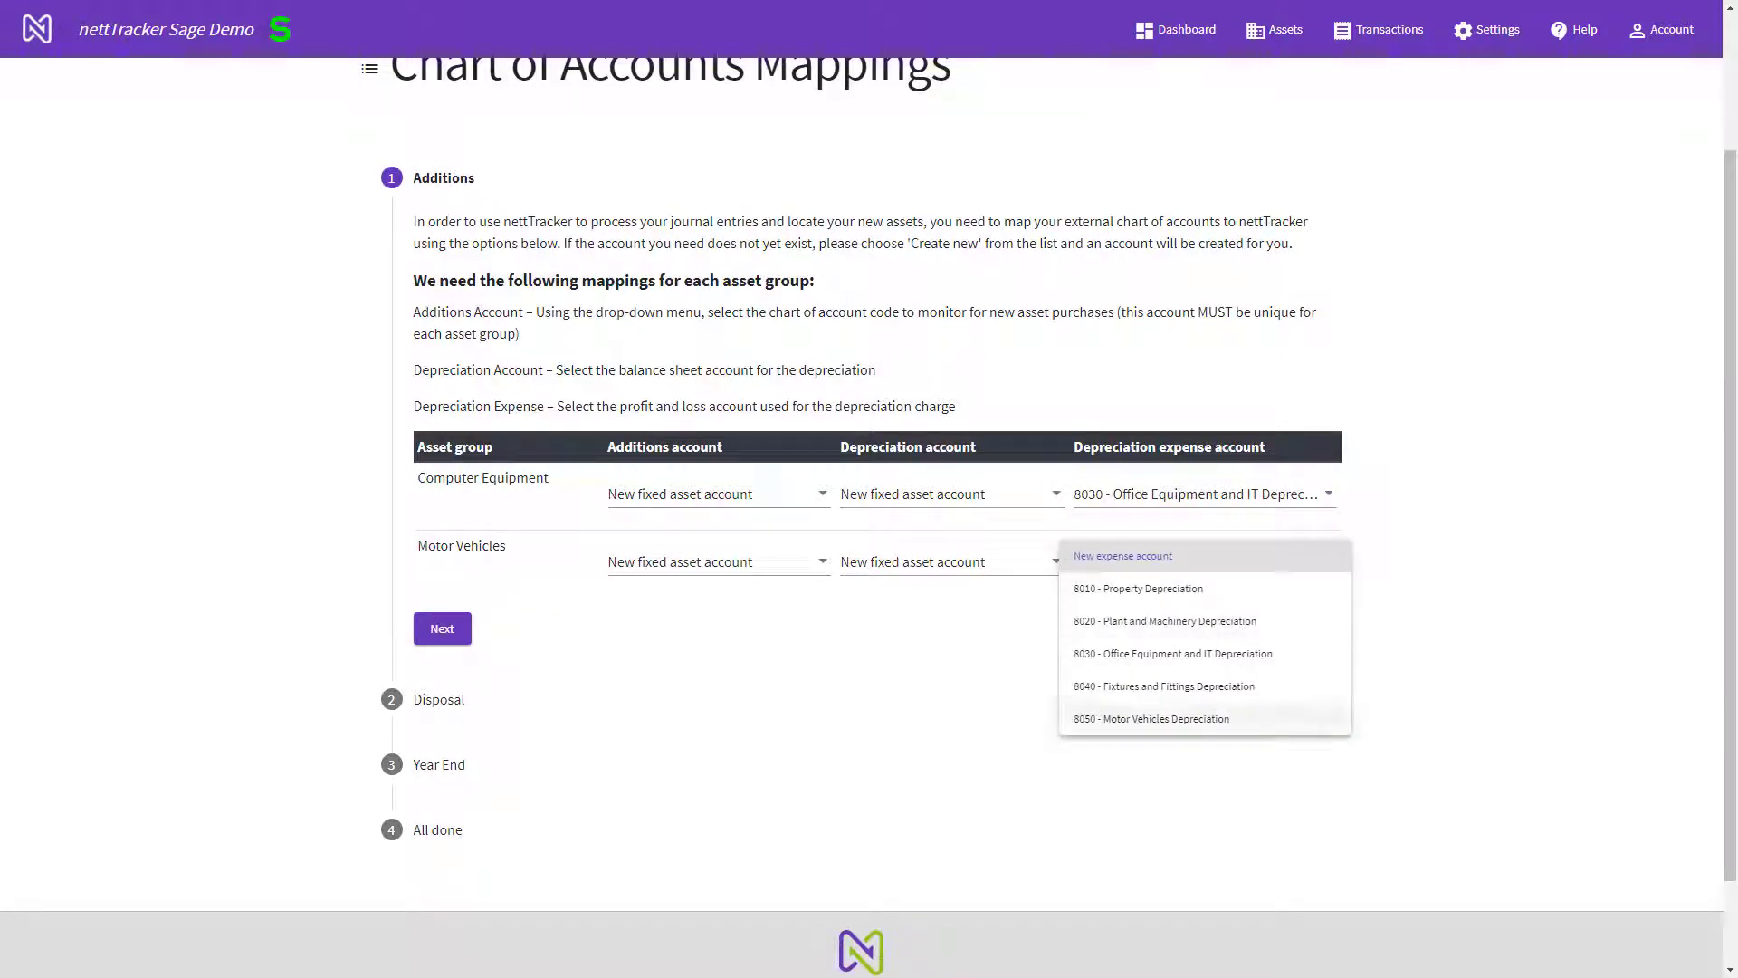
click(1151, 718)
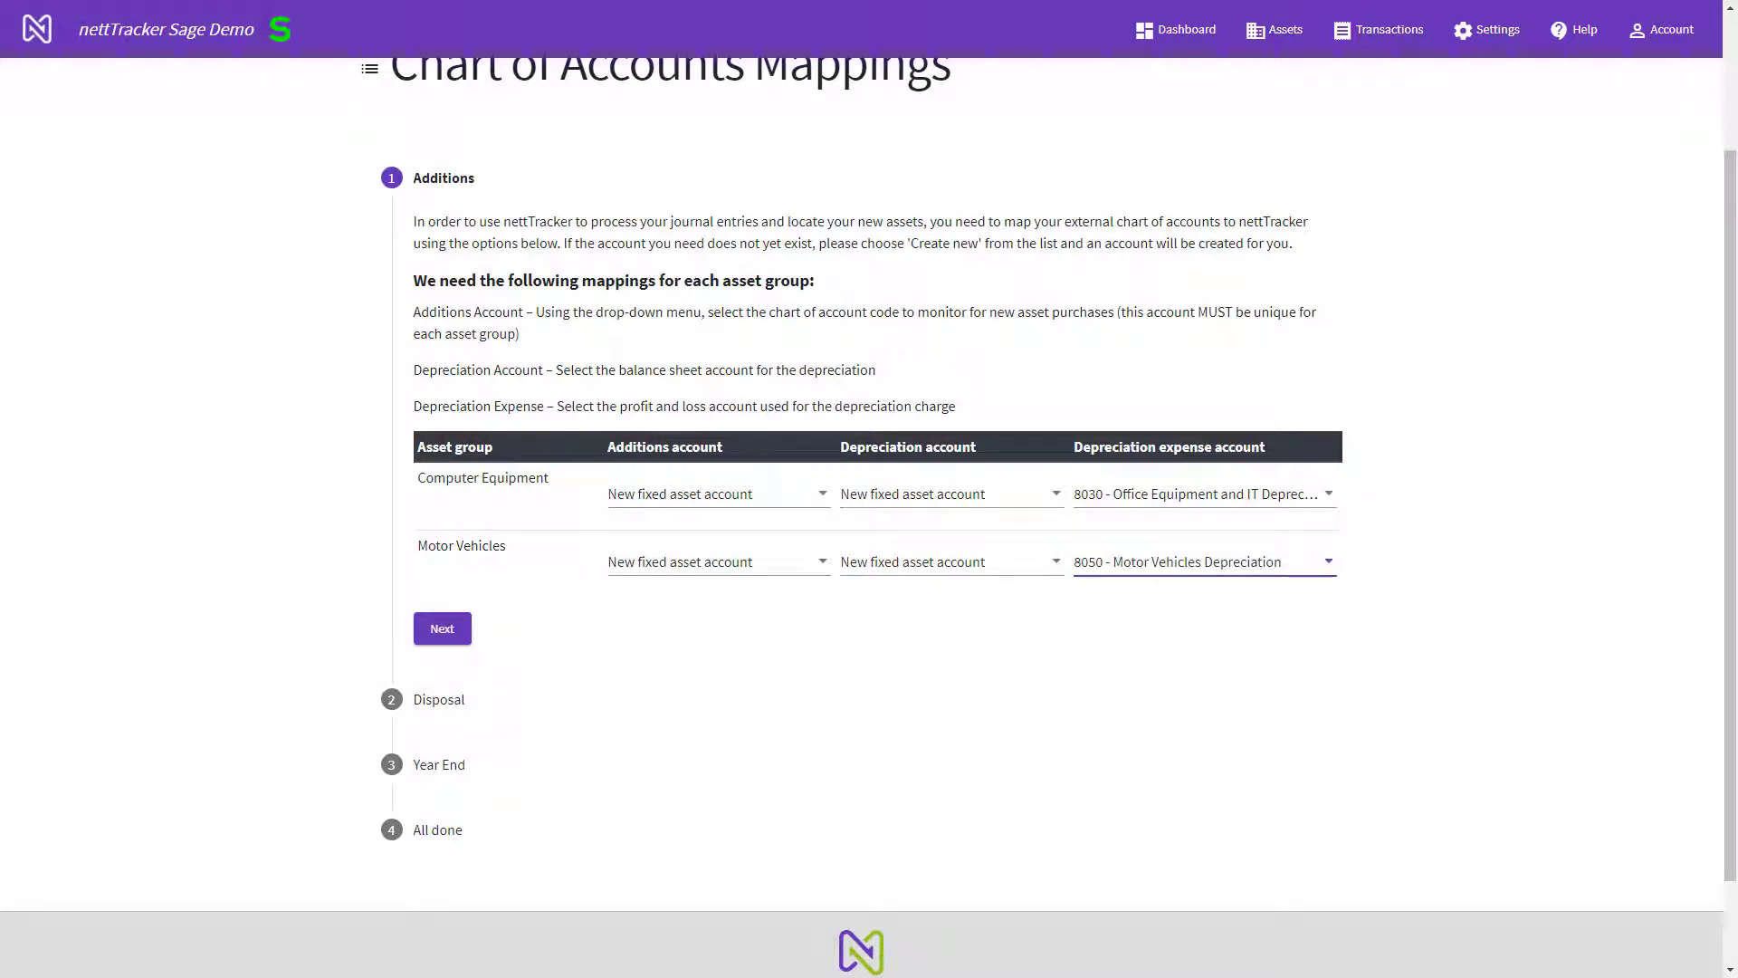
click(442, 629)
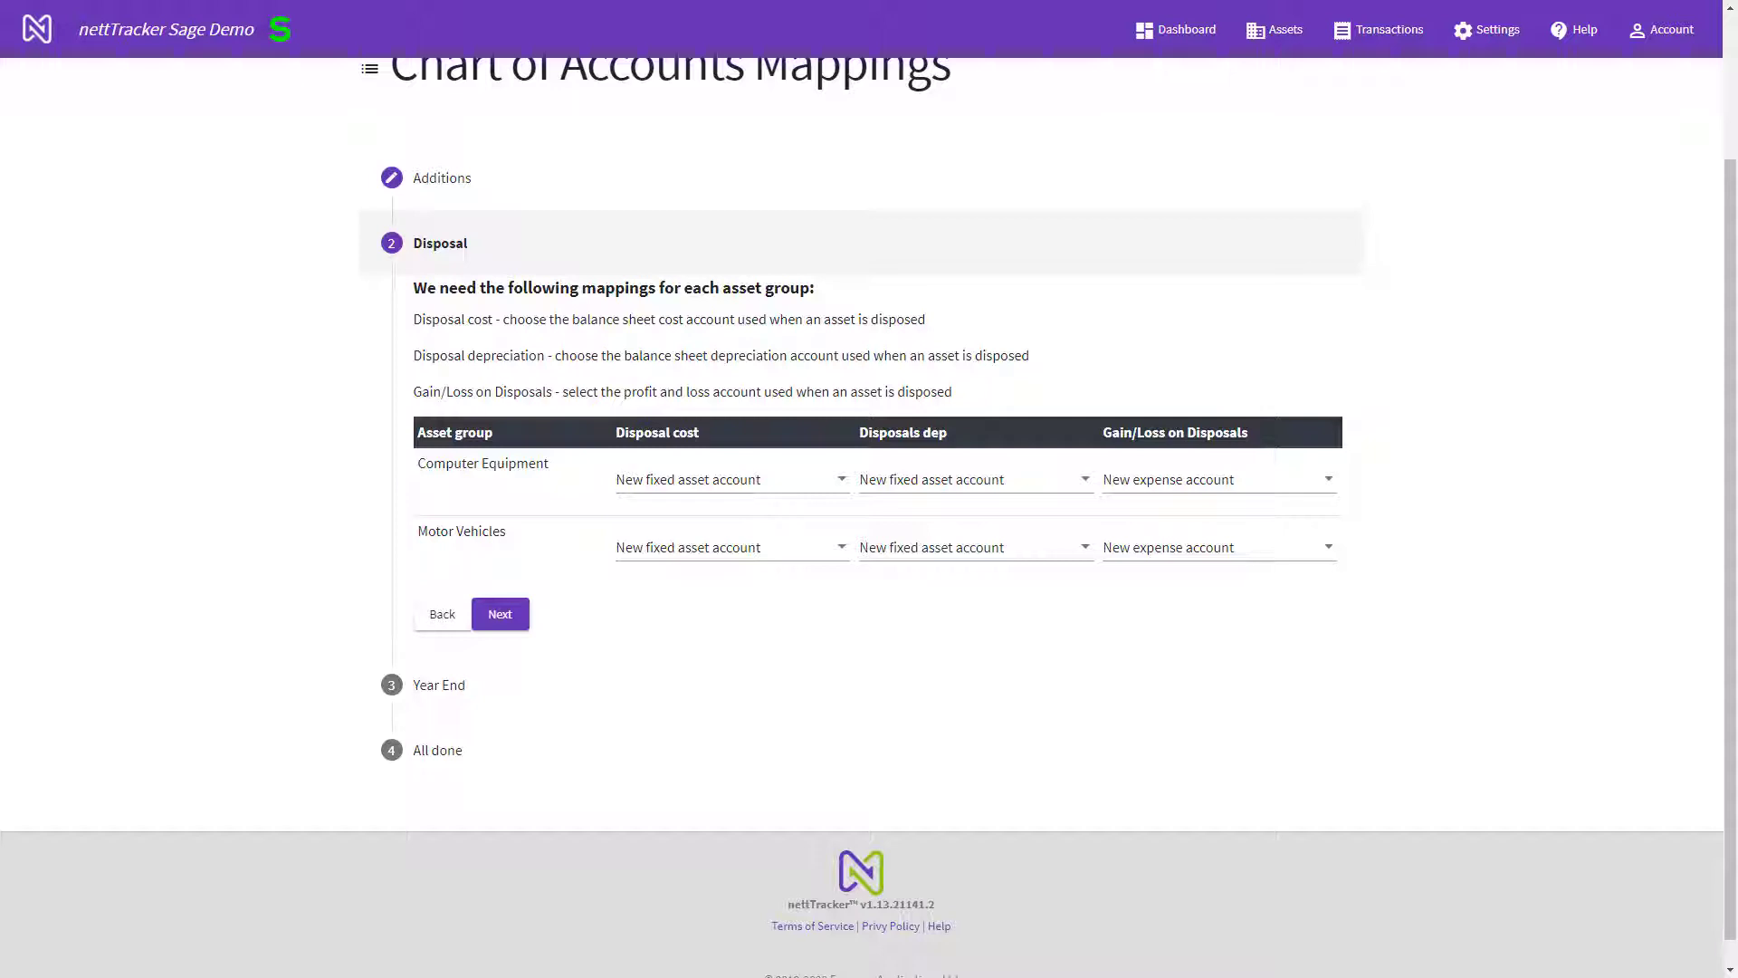
Accept the default new fixed asset and new expense accounts for the Disposal mappings and proceed to Year End
key(ctrl)
key(ctrl)
key(ctrl)
click(500, 614)
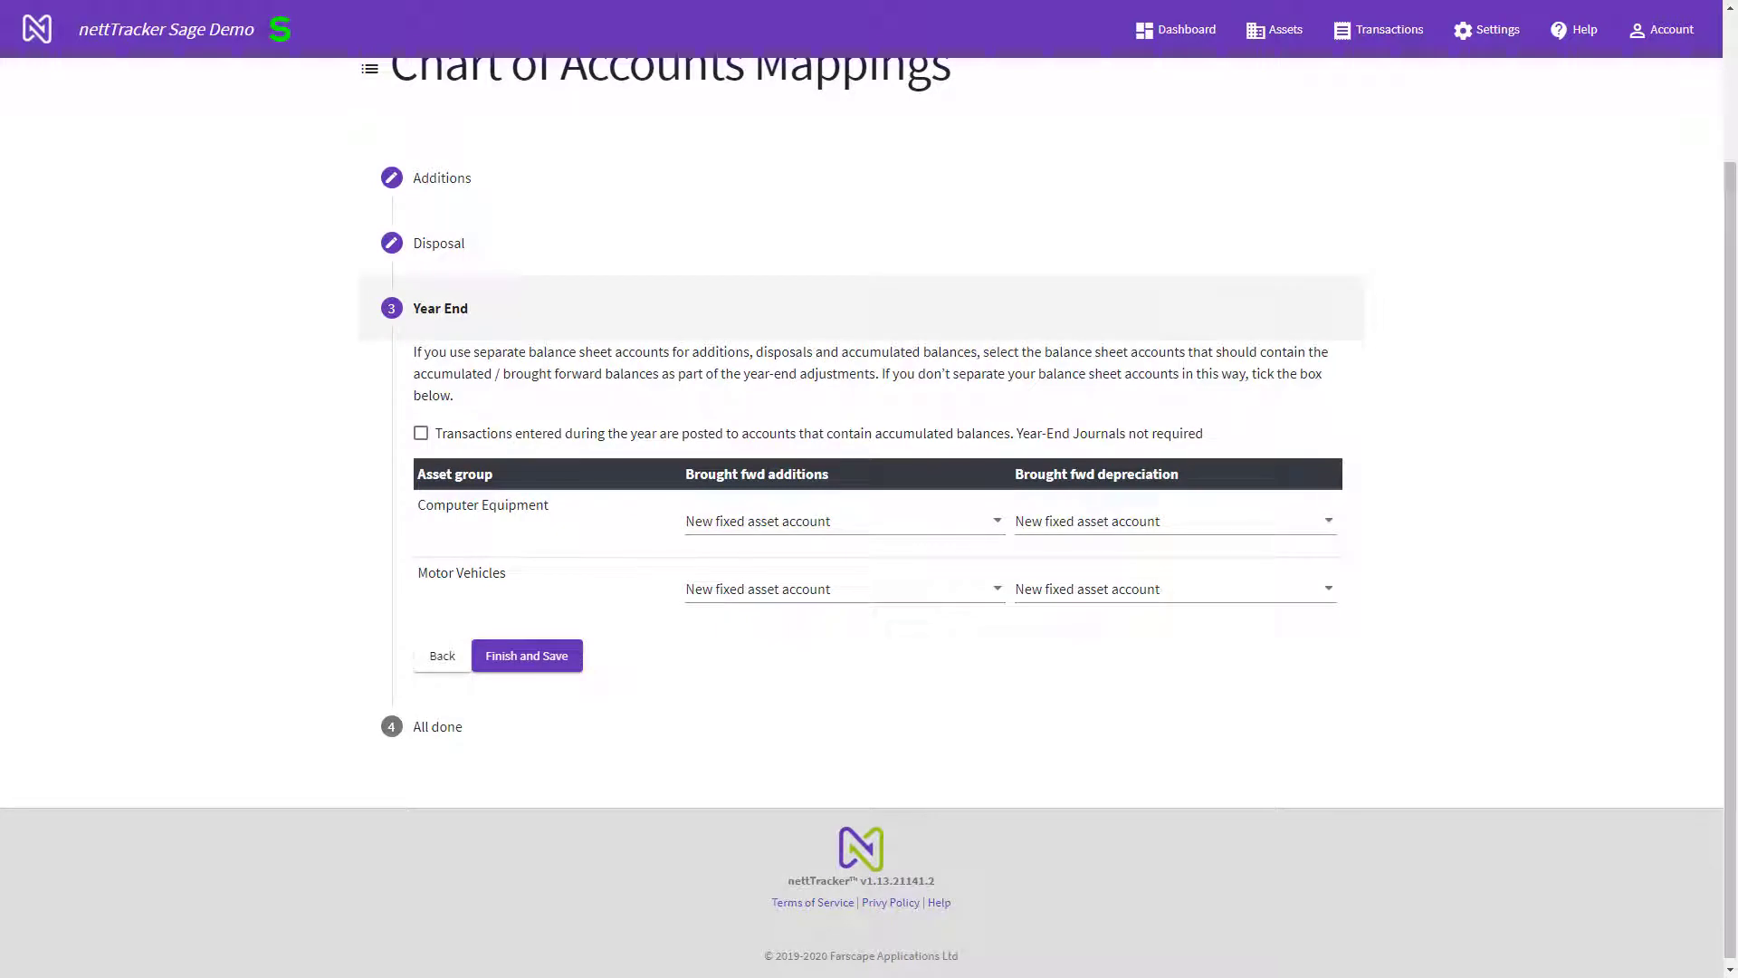
Map Computer Equipment's brought forward additions to 0030 - Office equipment and IT - Cost and its depreciation to 0031 - Office equipment and IT - Accumulated Depreciation
click(843, 521)
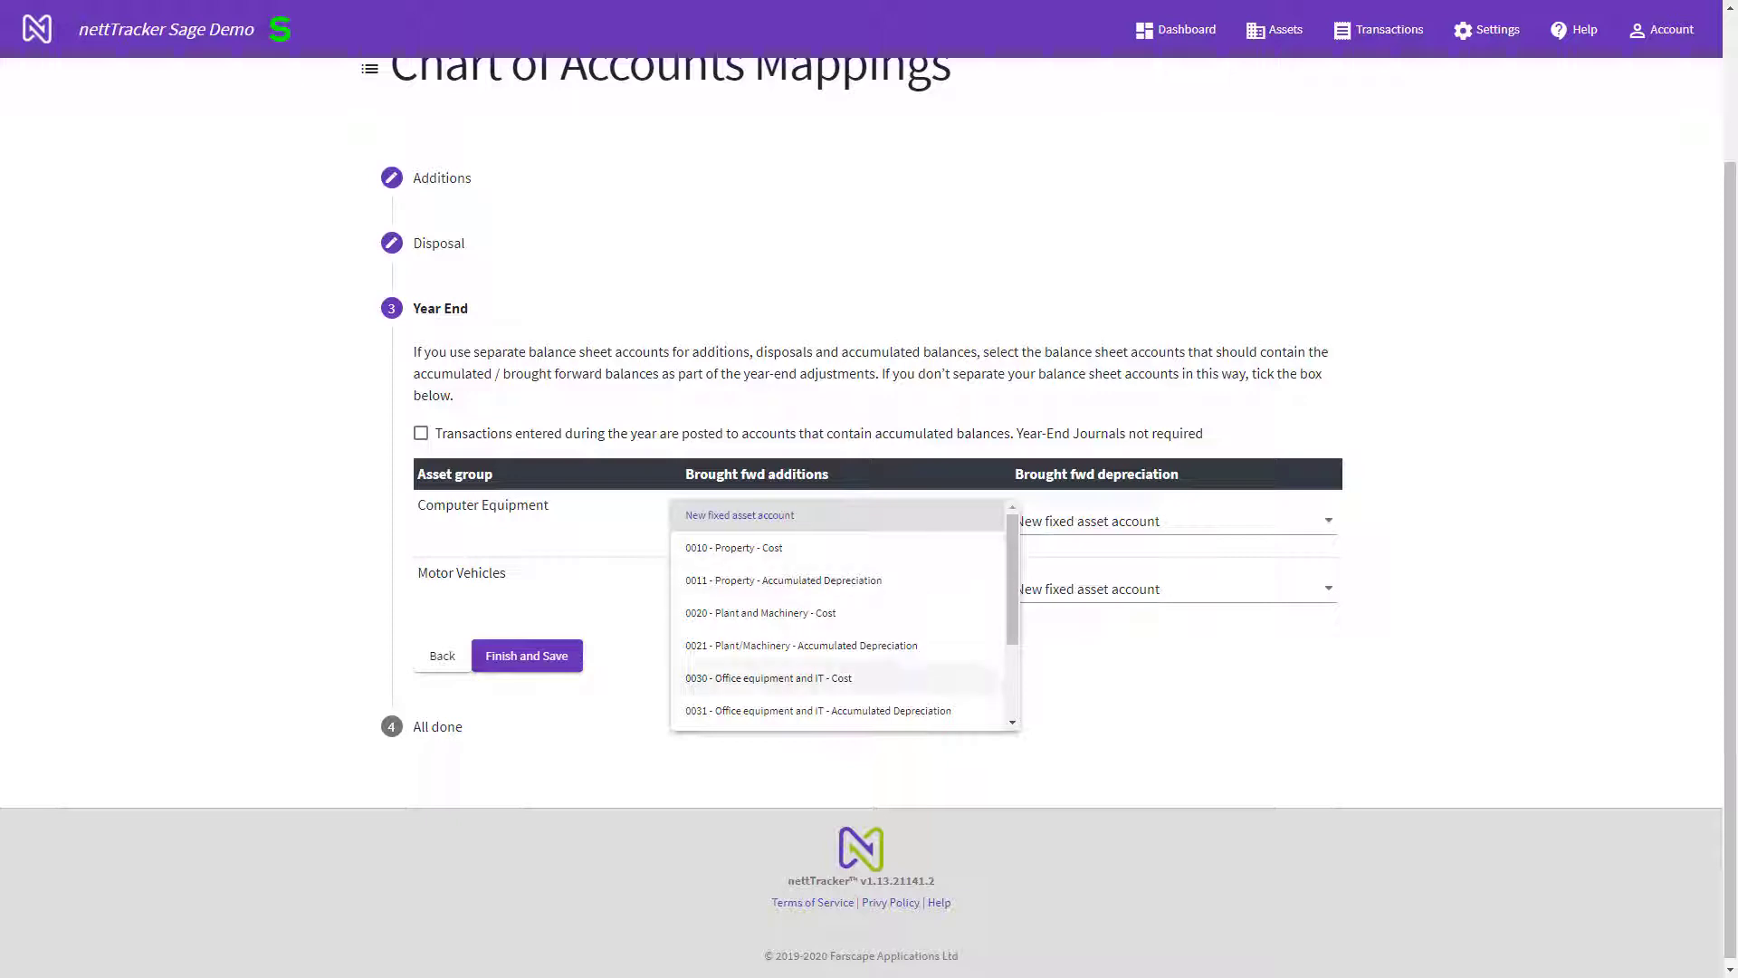
click(769, 678)
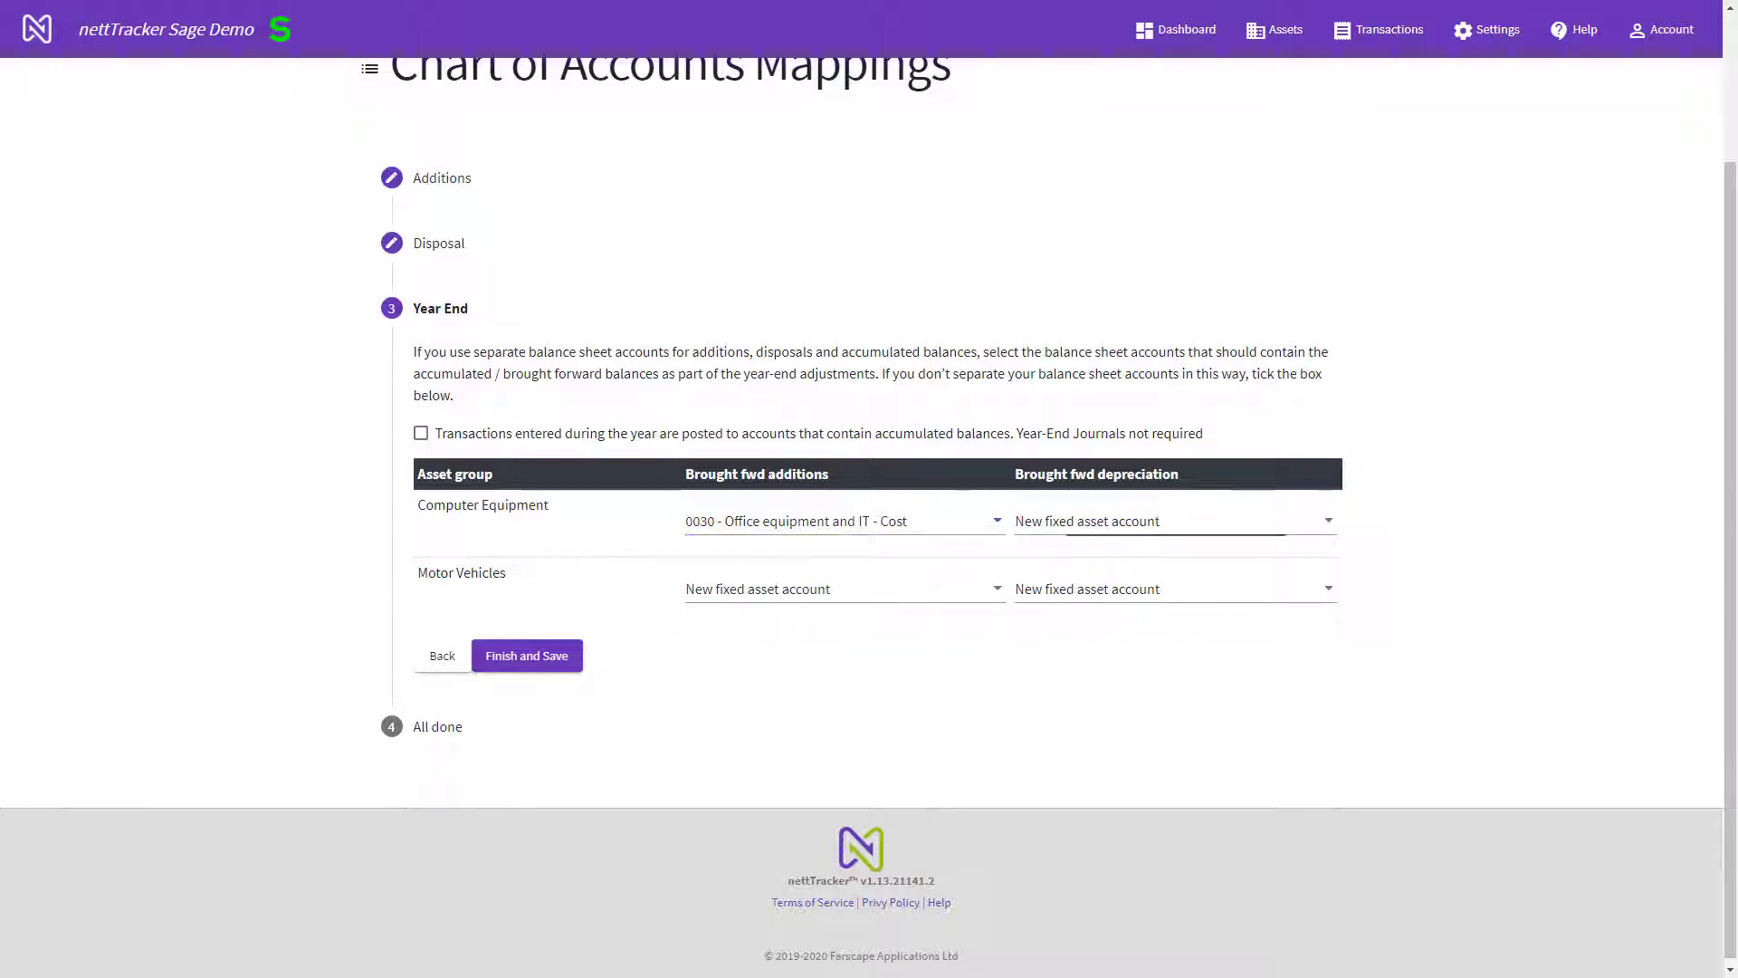
click(1172, 521)
scroll(1167, 652, down, 1)
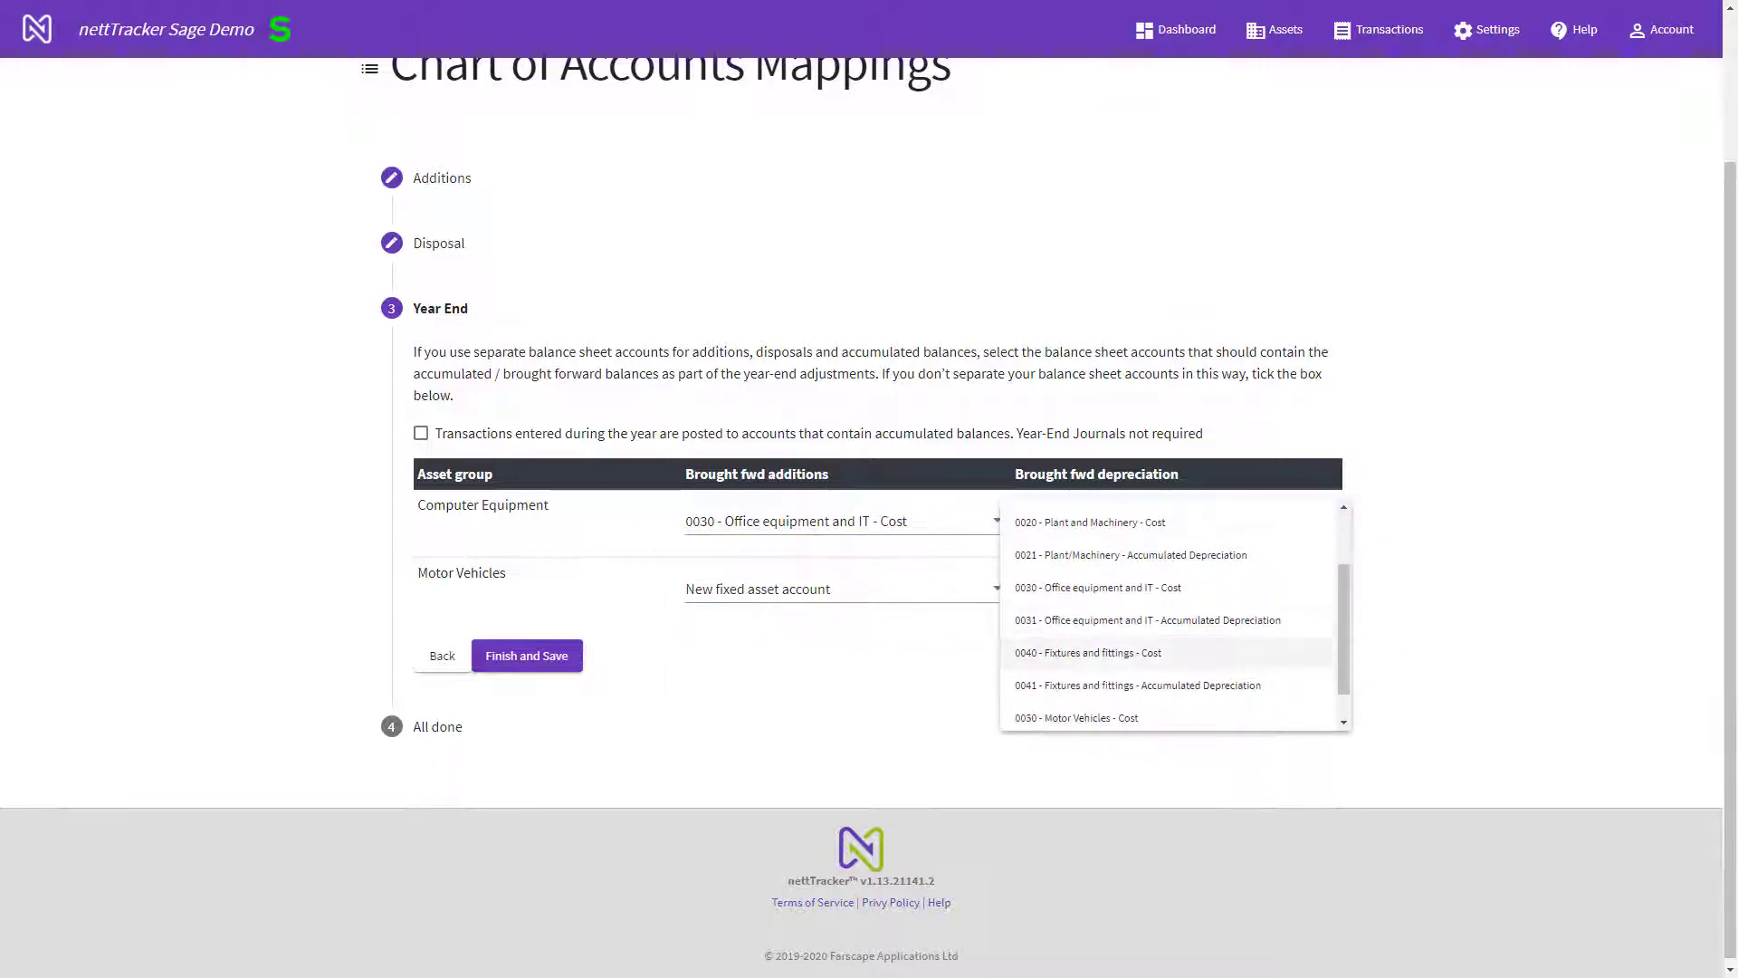
click(1148, 620)
Map Motor Vehicles' brought forward additions to 0050 - Motor Vehicles - Cost and depreciation to 0051 - Motor Vehicles - Accumulated Depreciation, and finish the set-up wizard
click(842, 589)
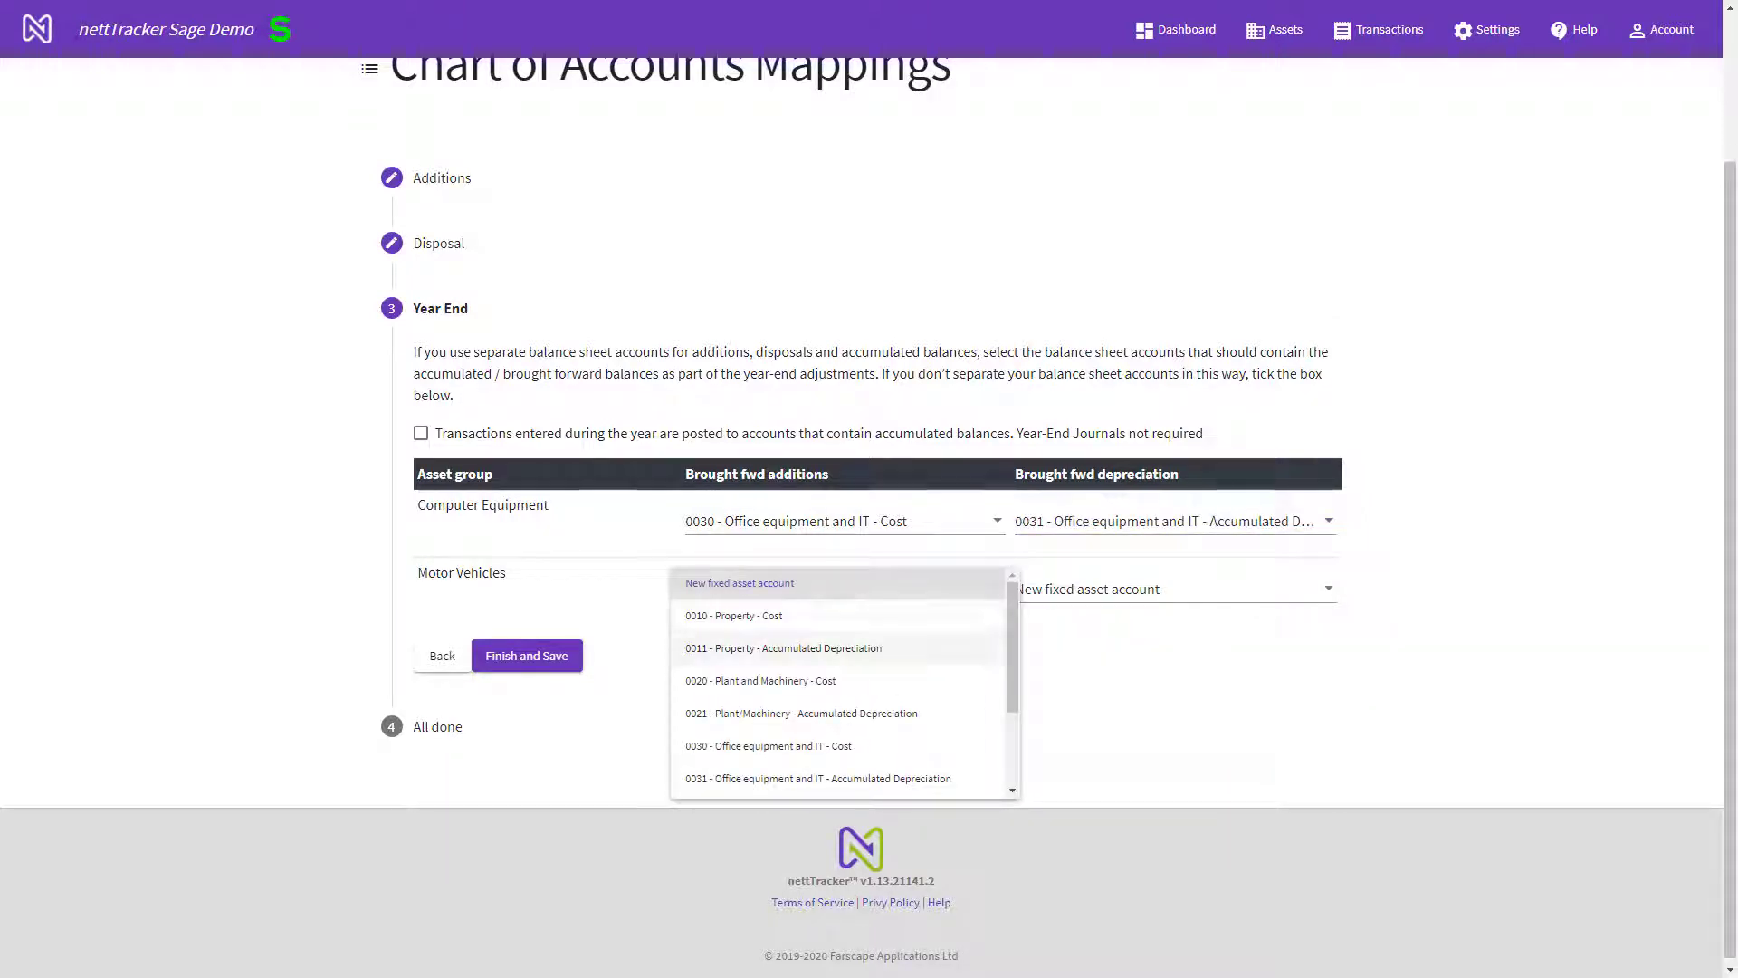
scroll(846, 683, down, 2)
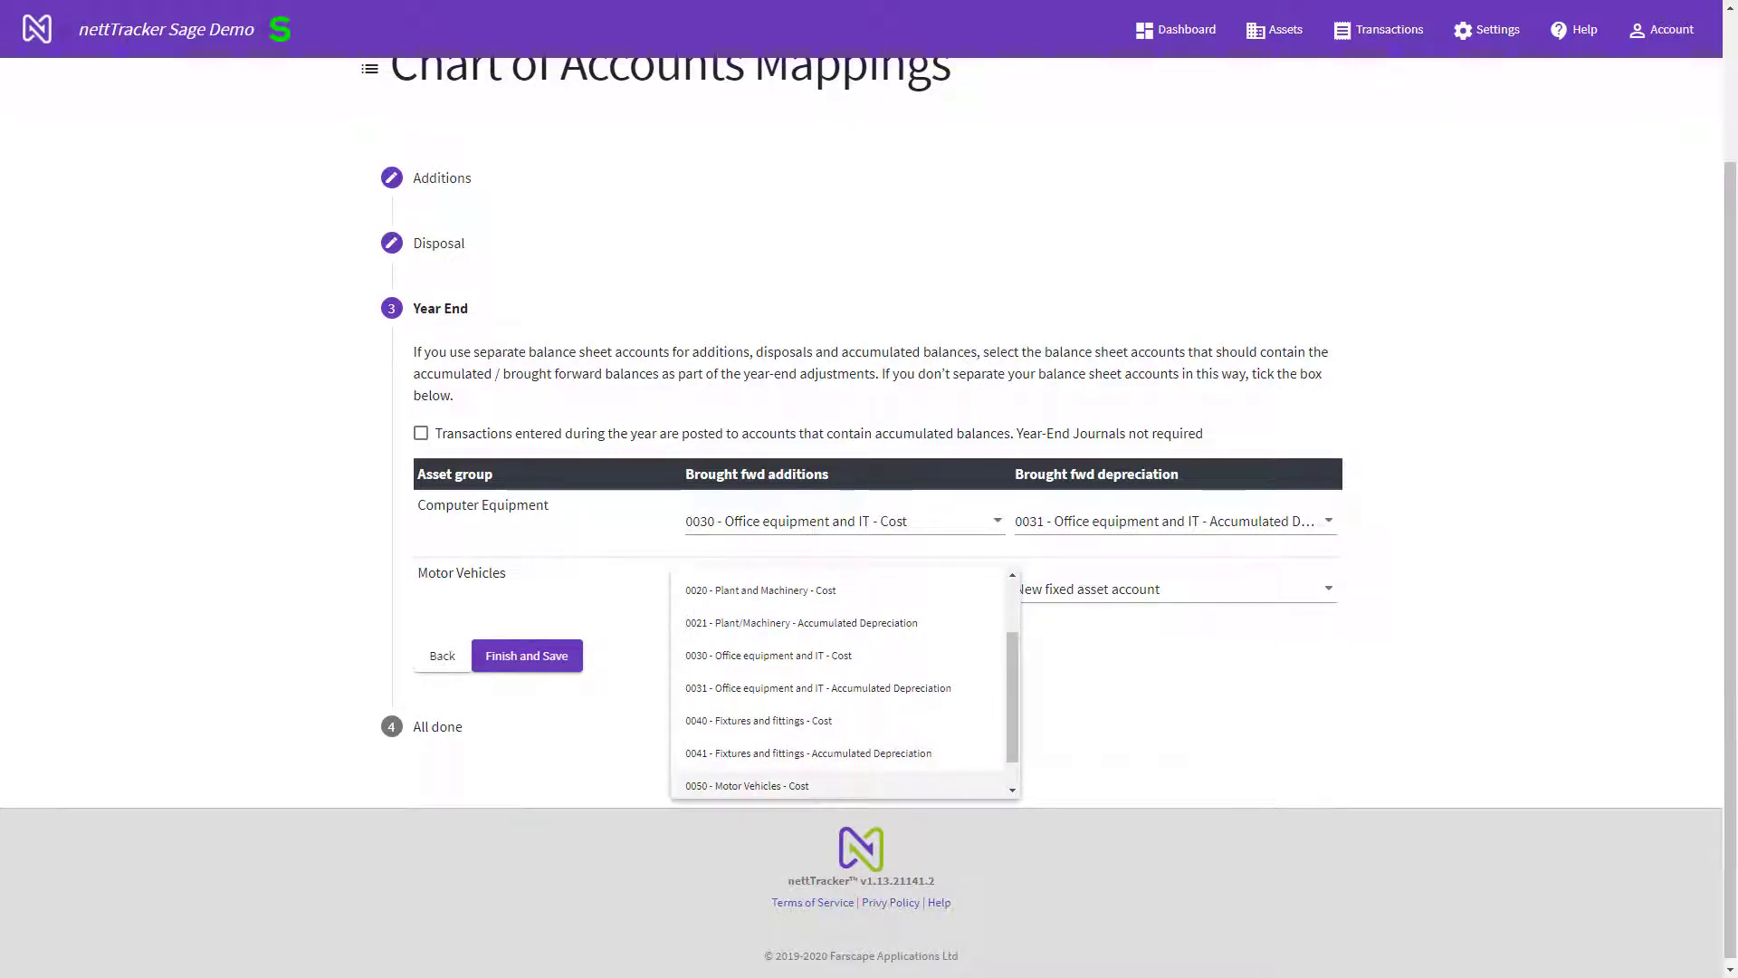
click(747, 786)
click(1177, 588)
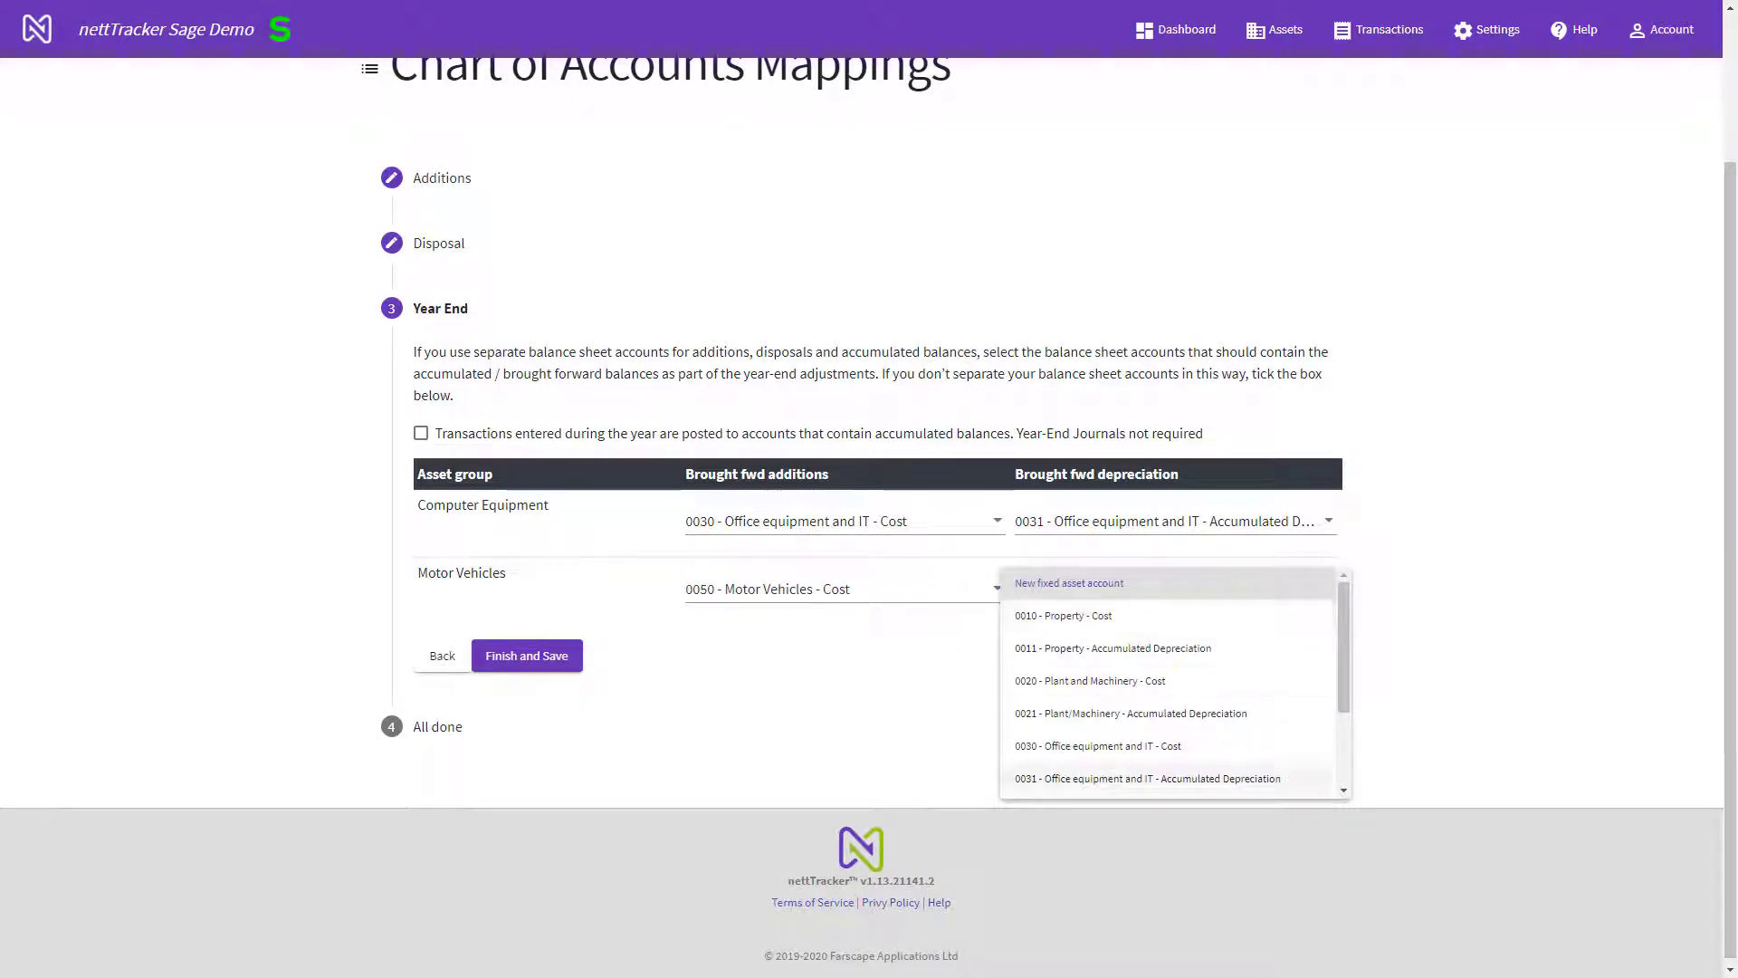
scroll(1168, 715, down, 3)
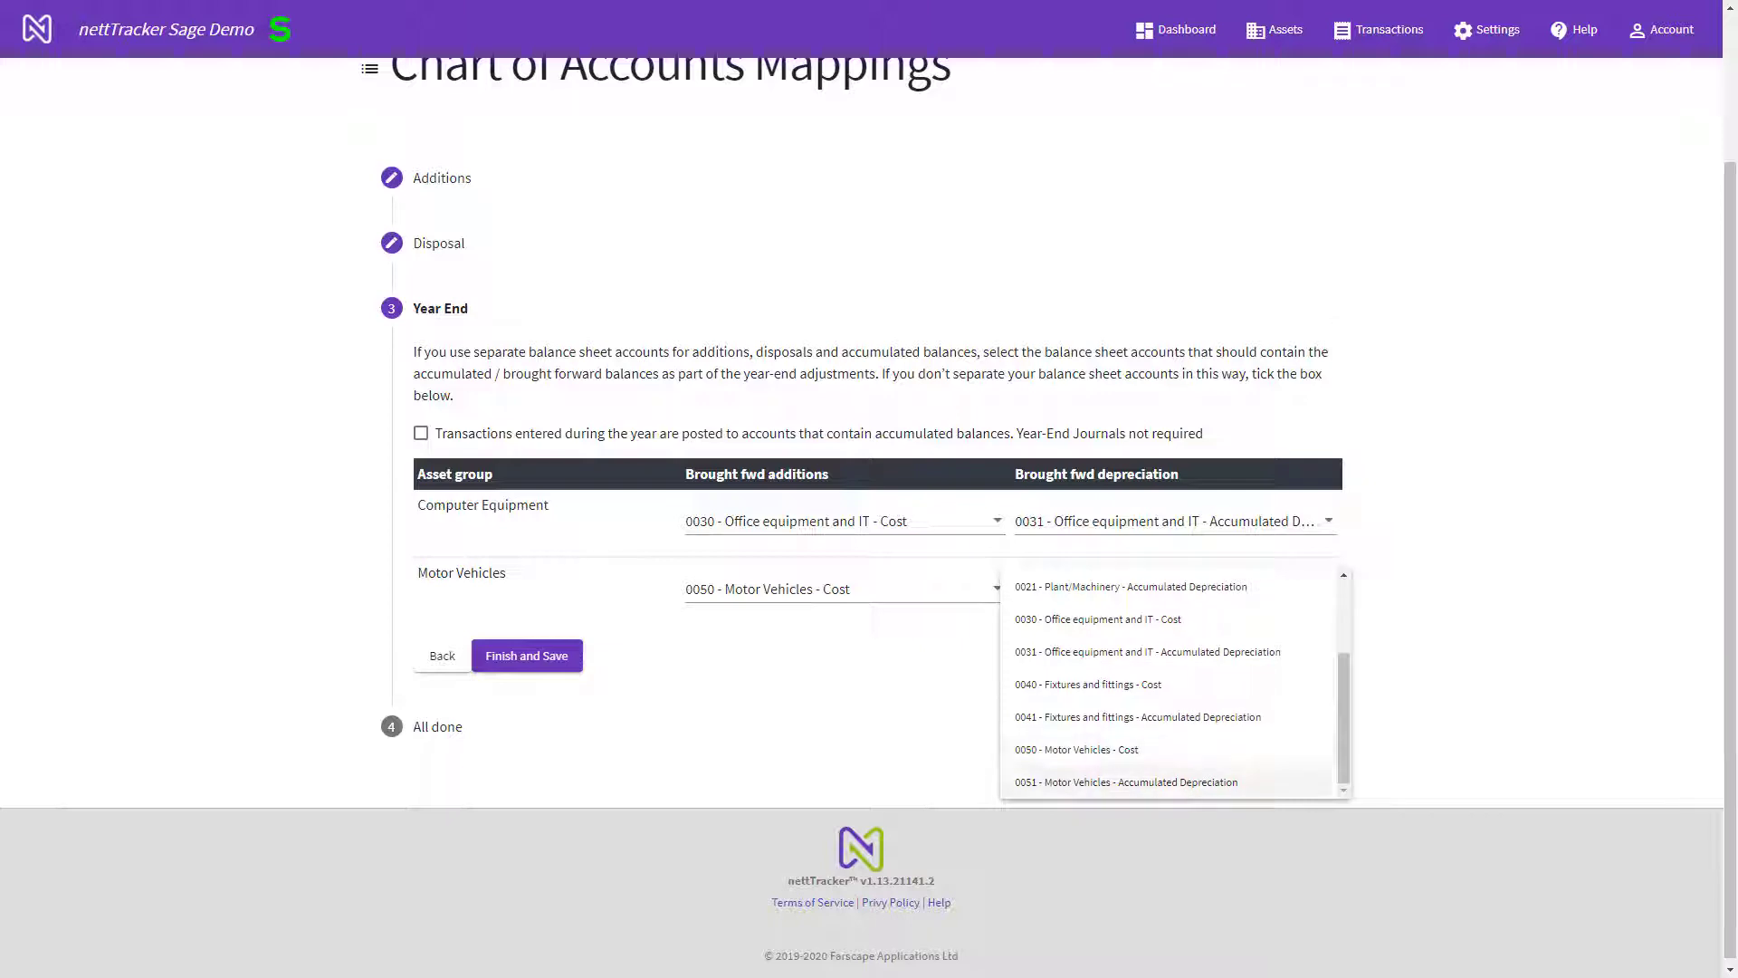
click(1127, 782)
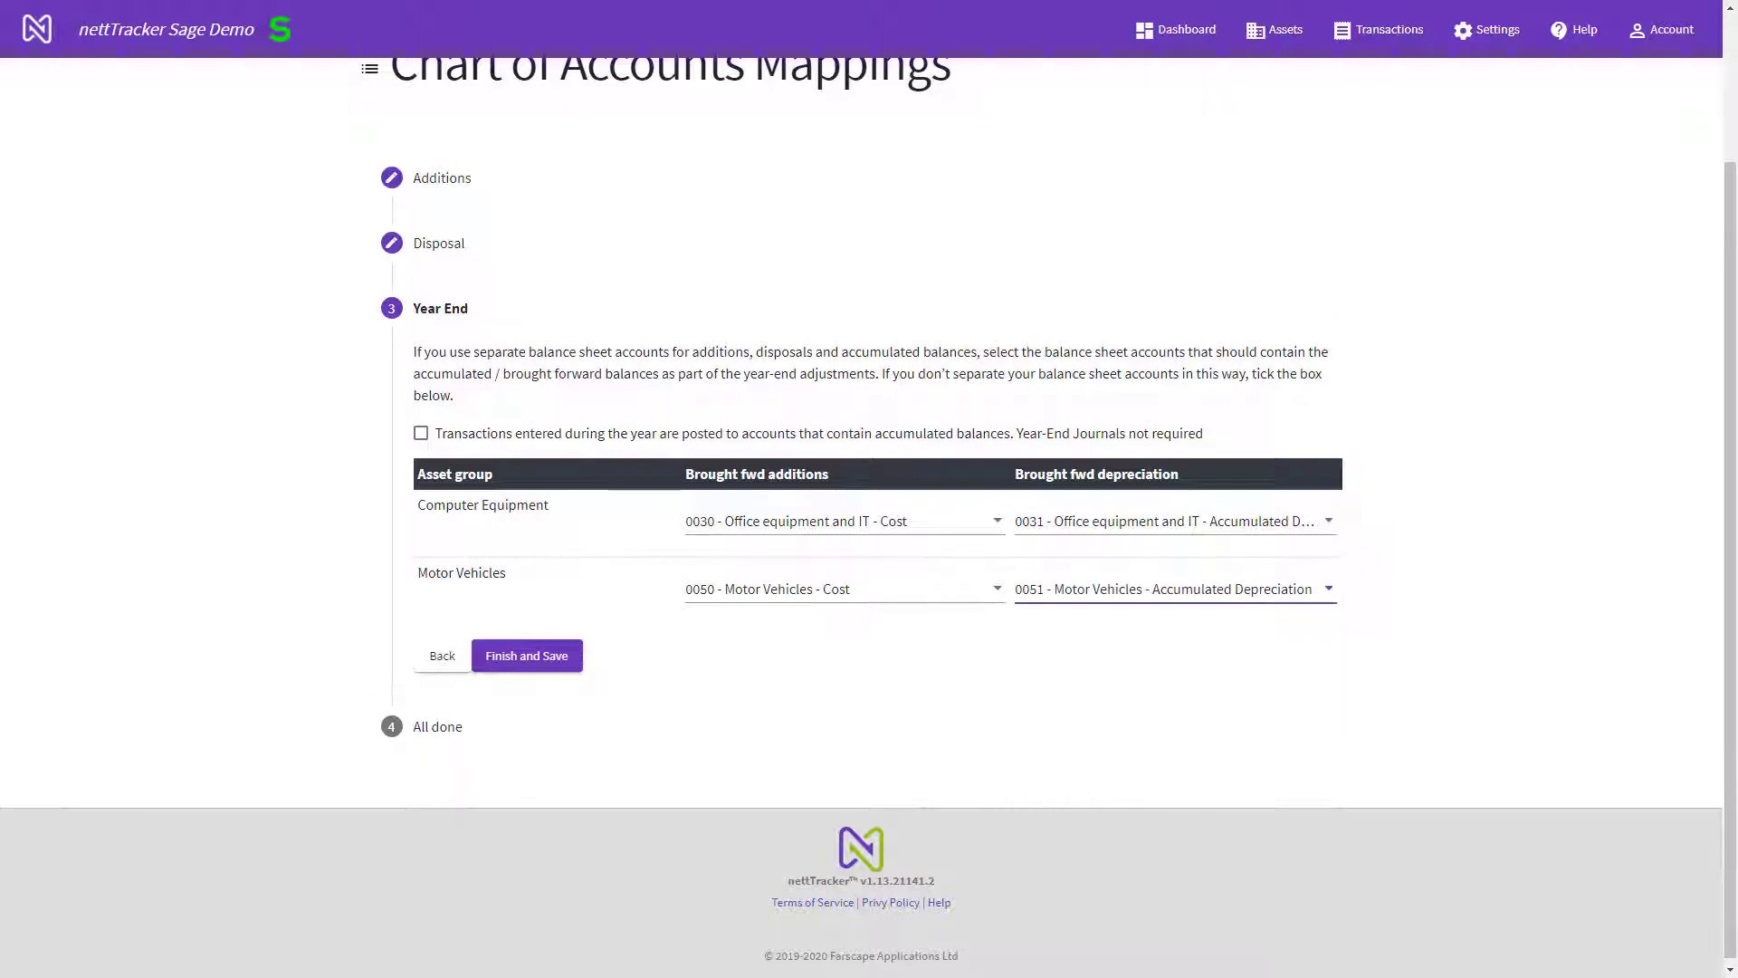
click(527, 655)
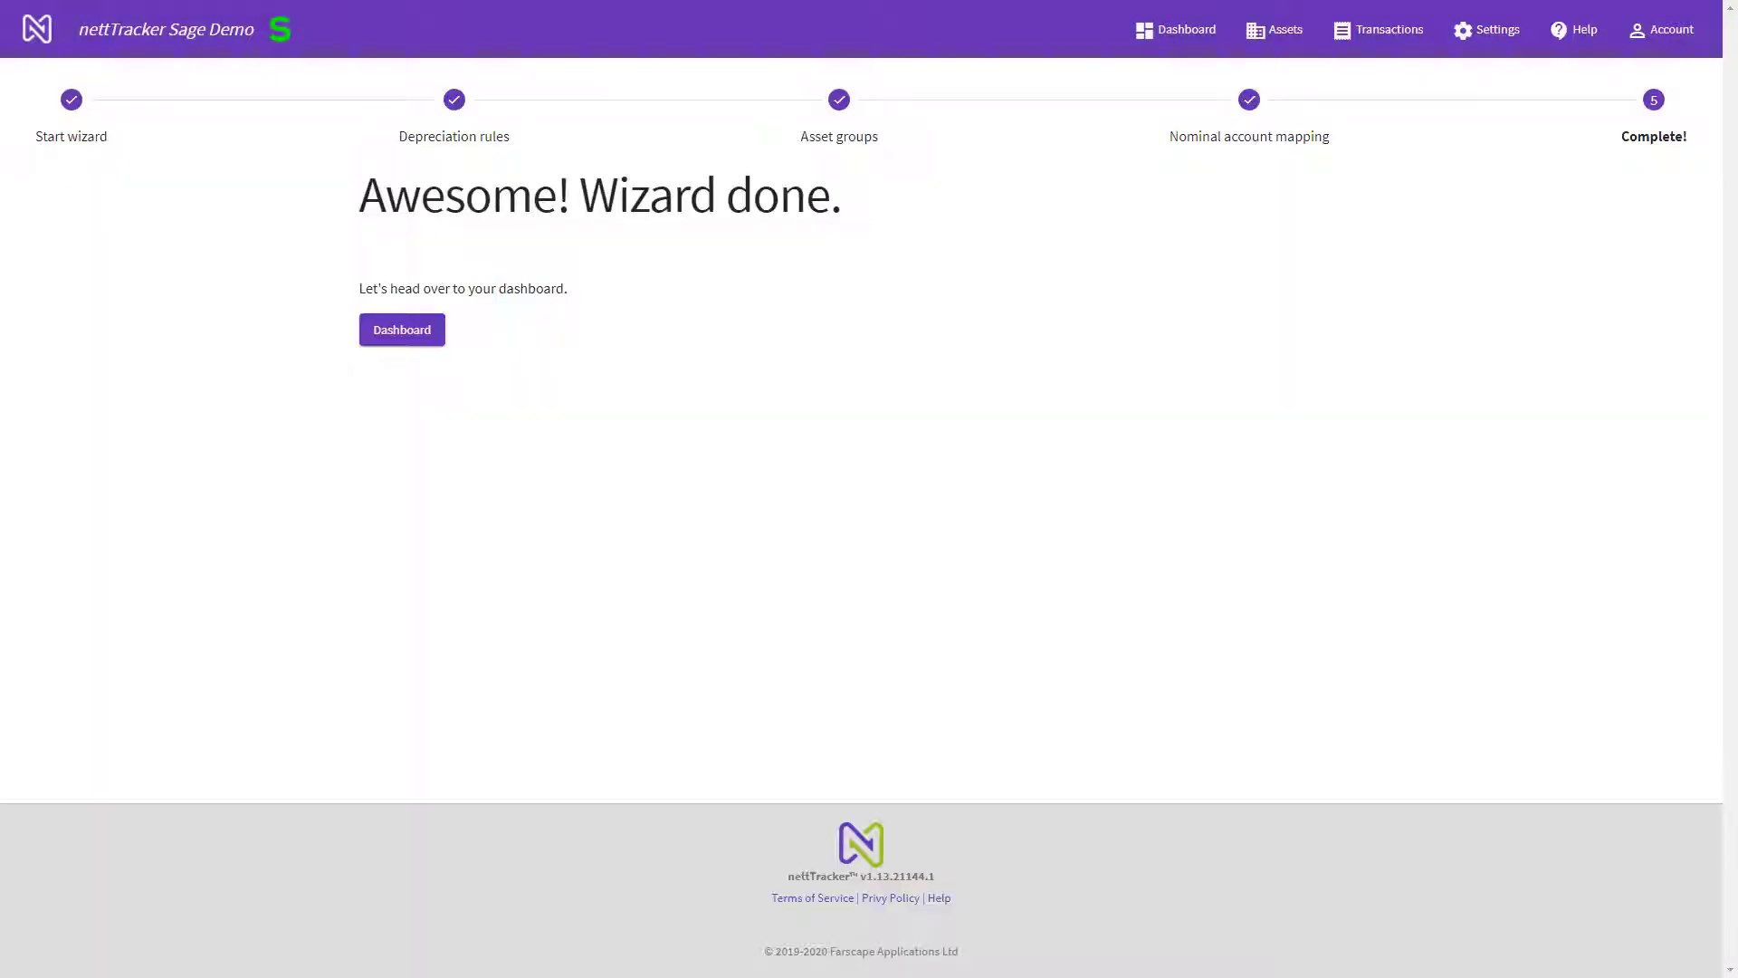
click(411, 328)
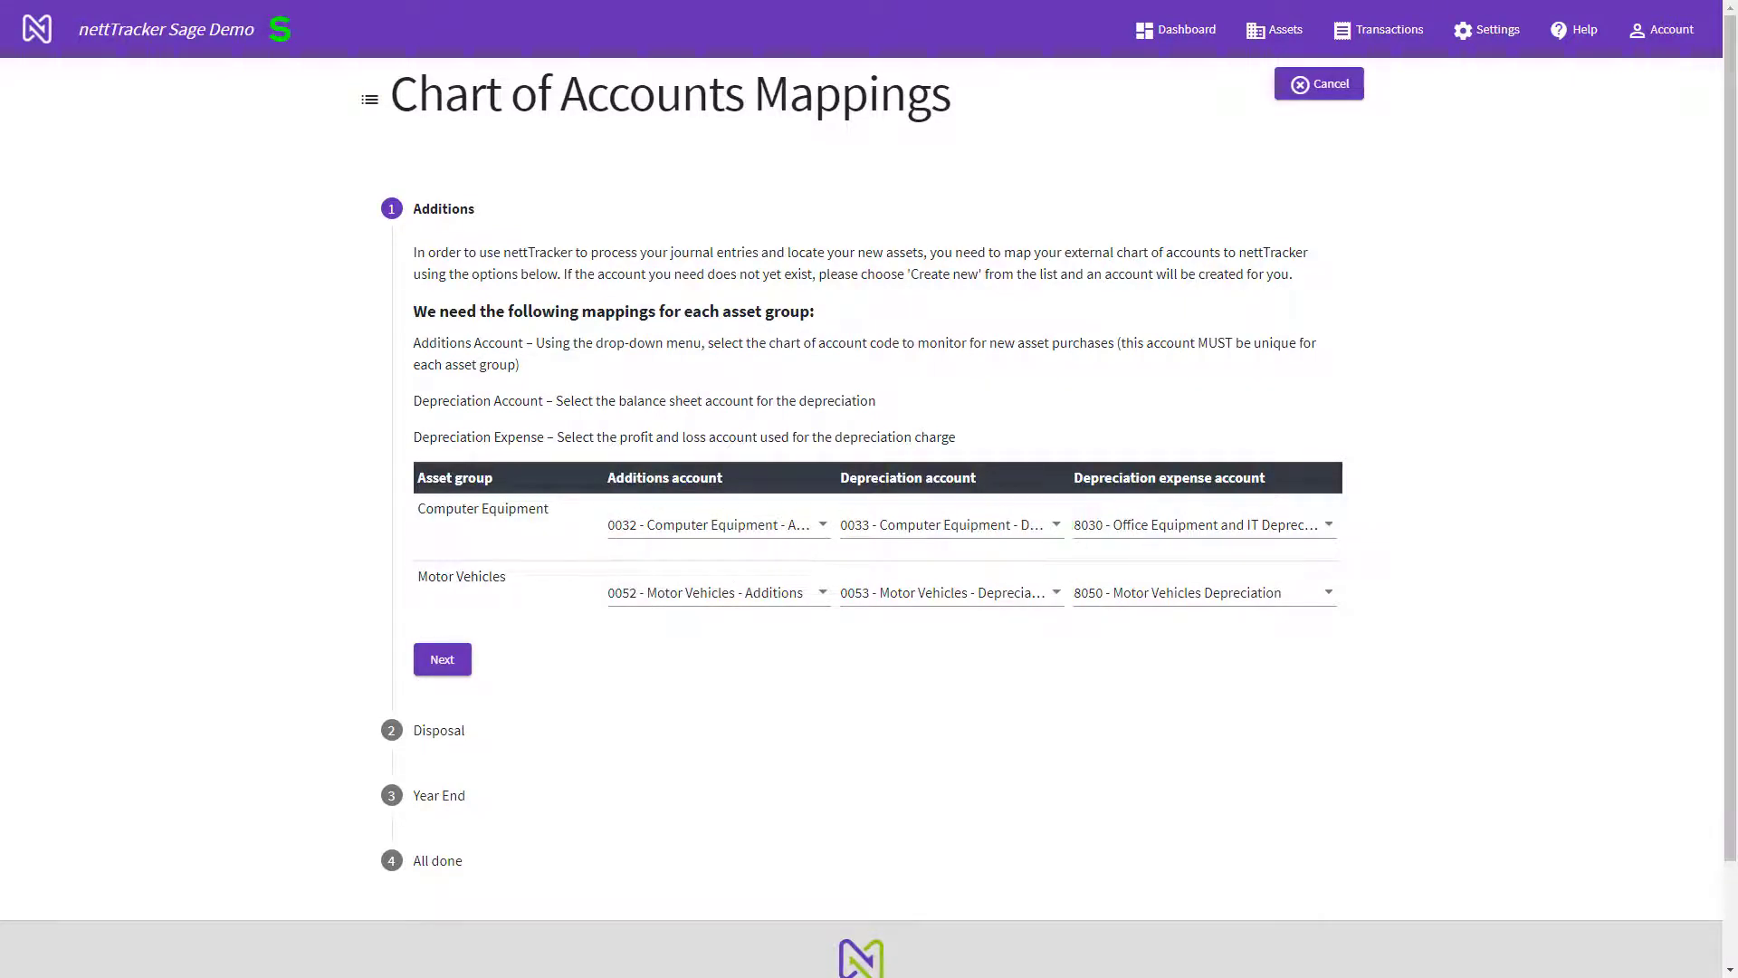
Review the Additions, Disposal and Year End mappings, save them again, and return to the asset groups and mappings
click(441, 659)
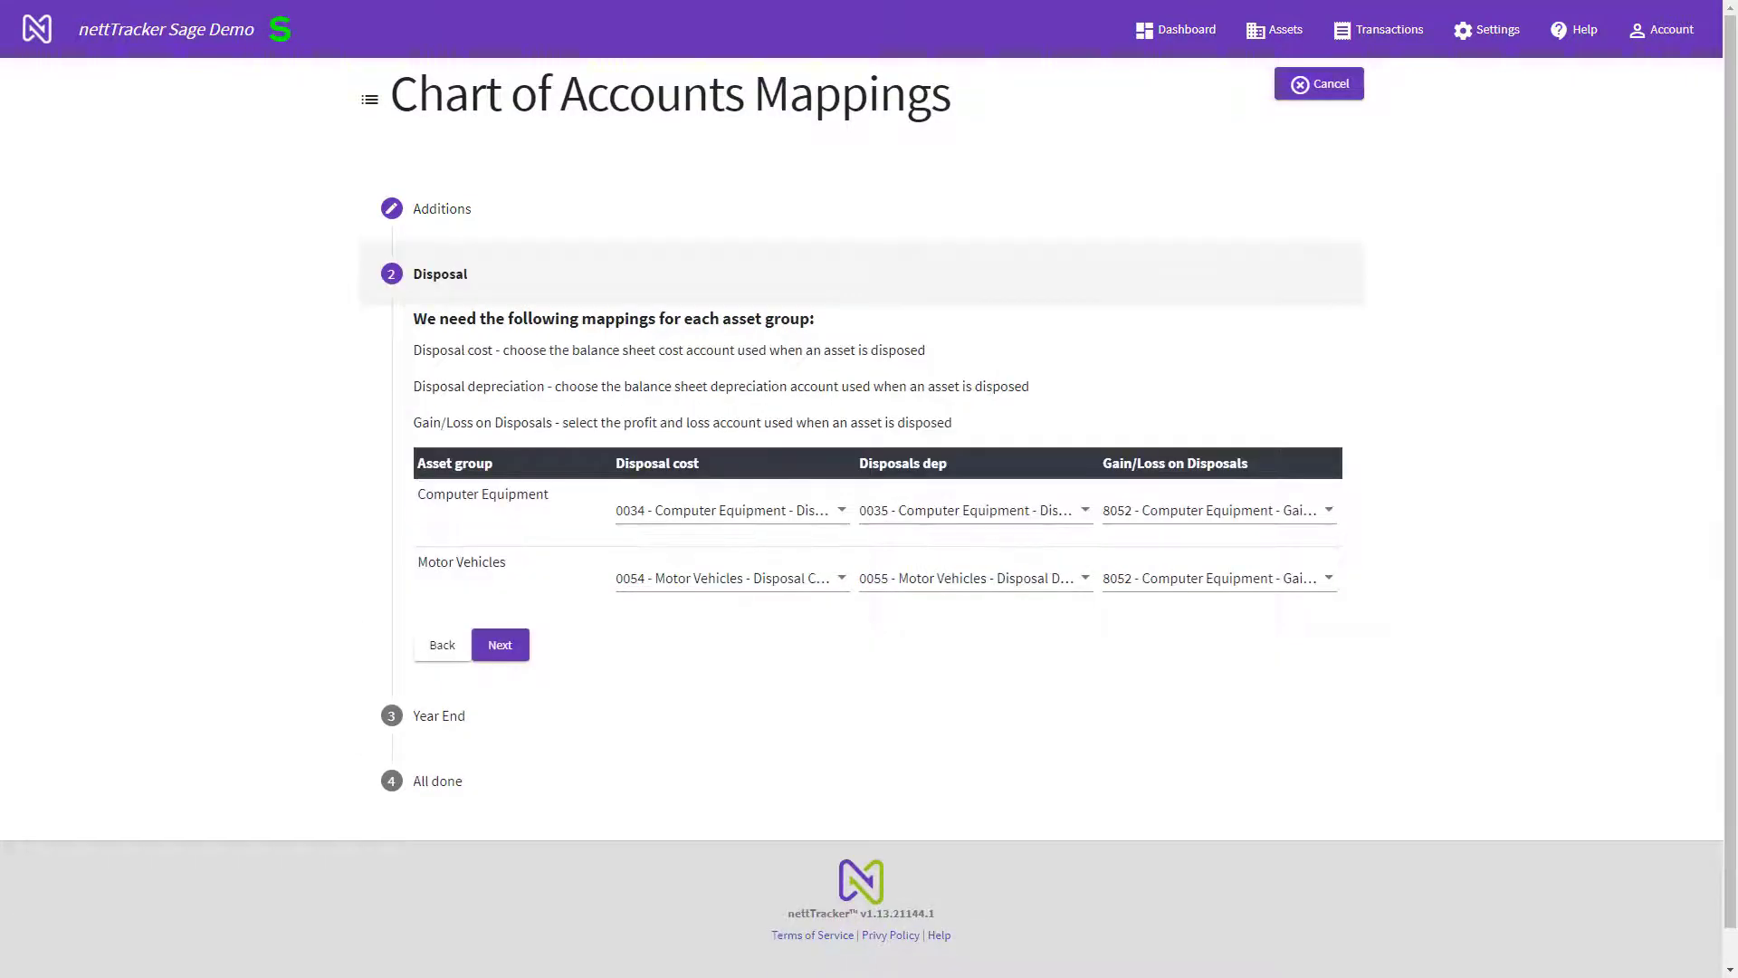
click(499, 645)
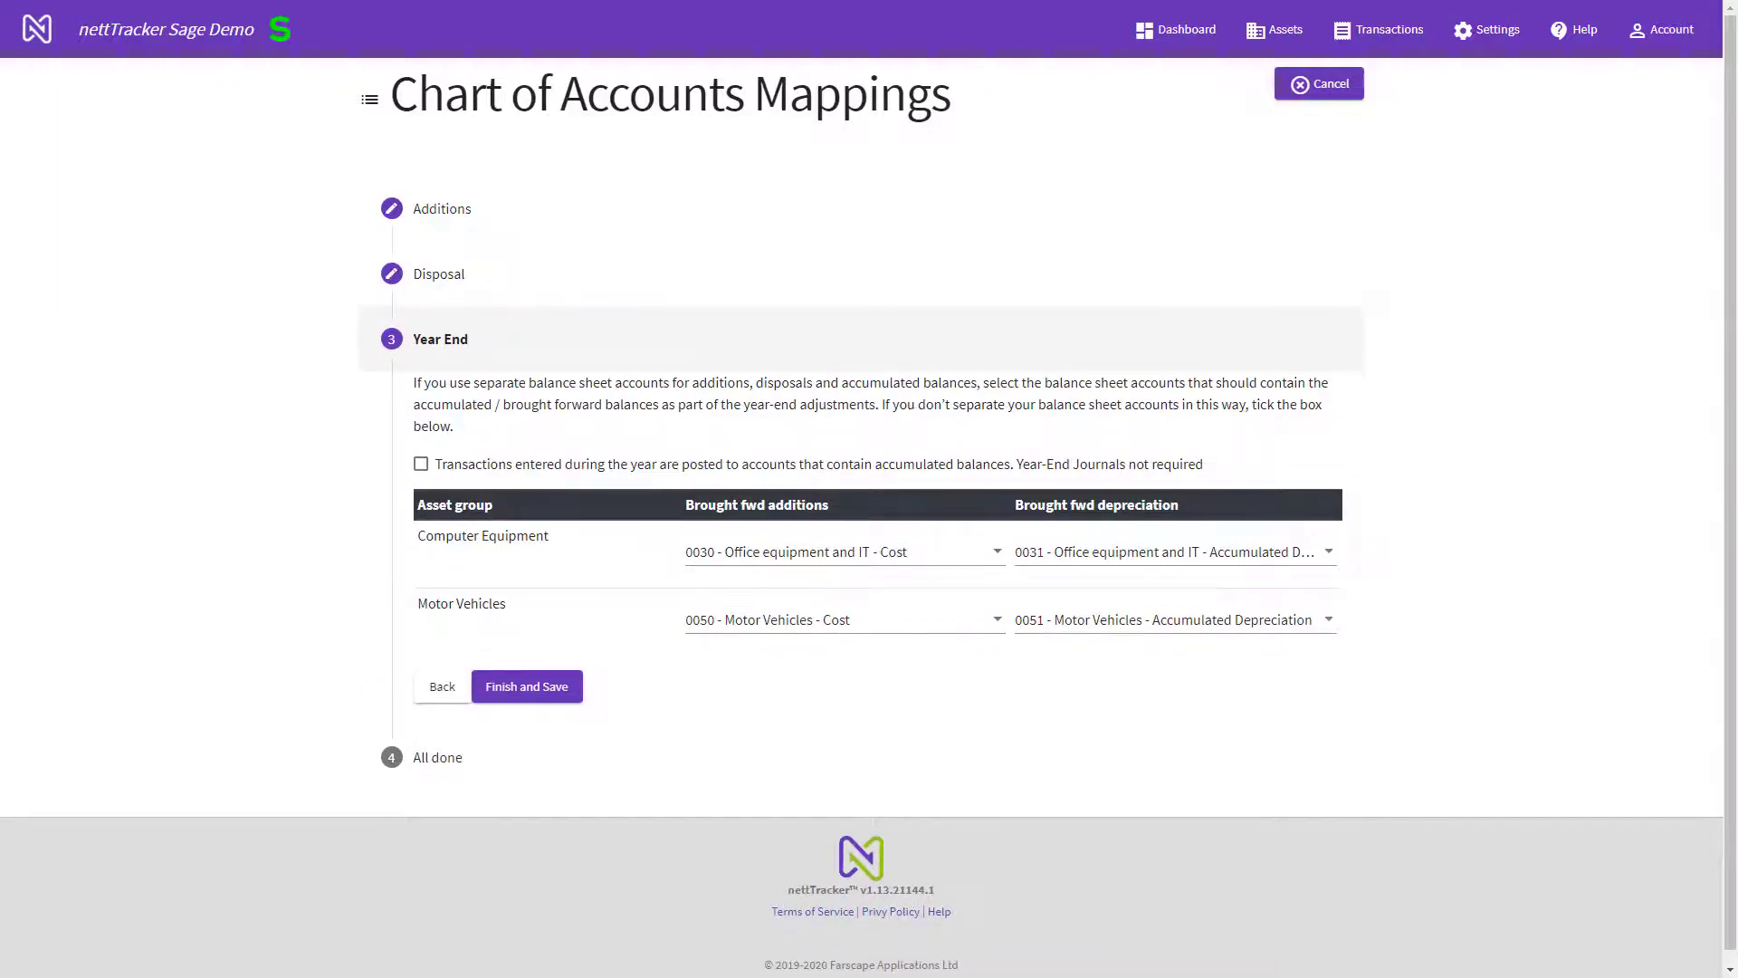
click(527, 686)
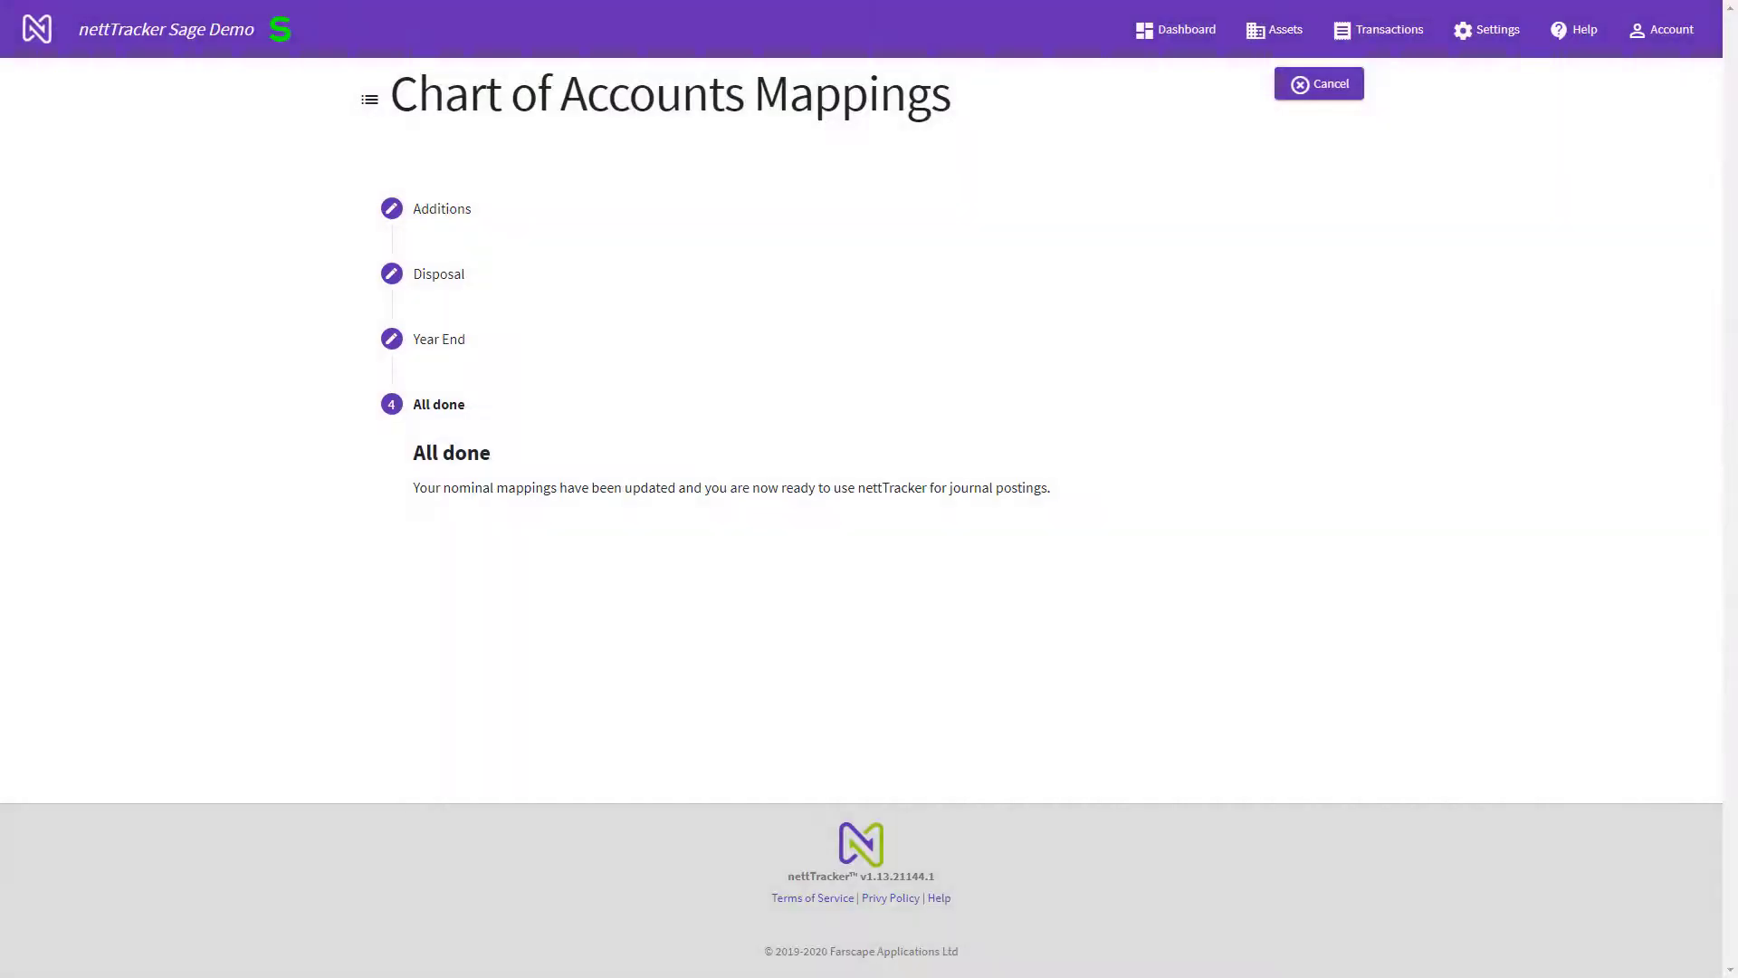
click(1486, 30)
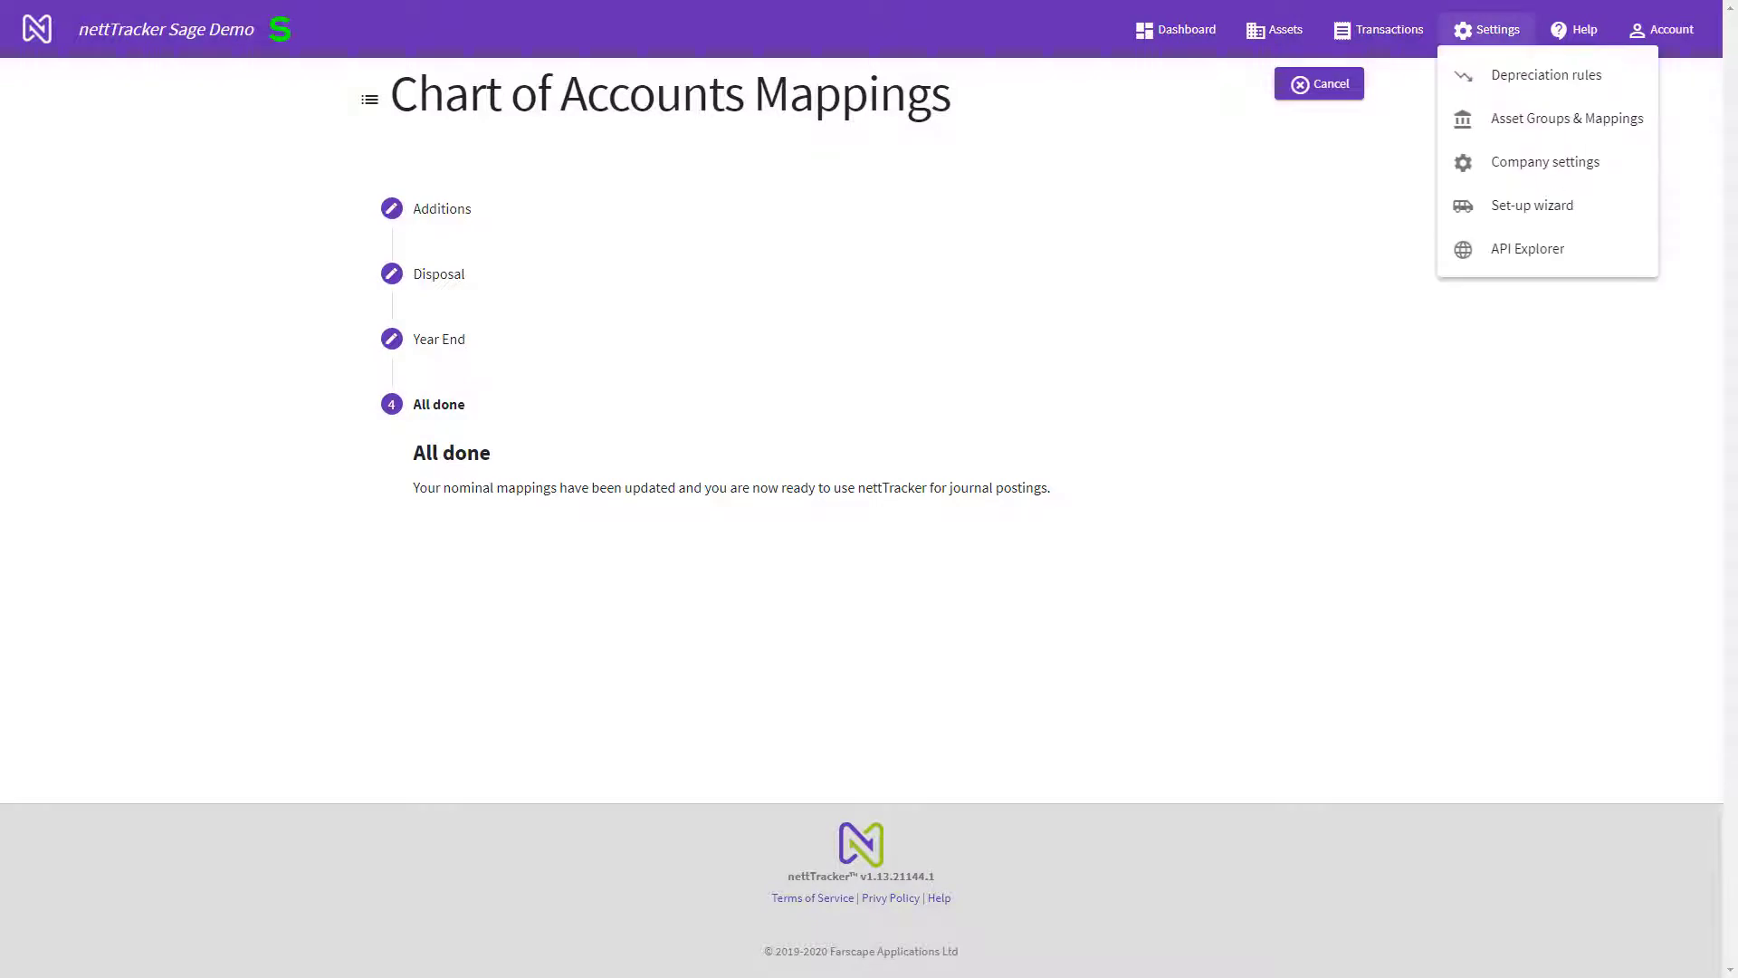
click(1567, 118)
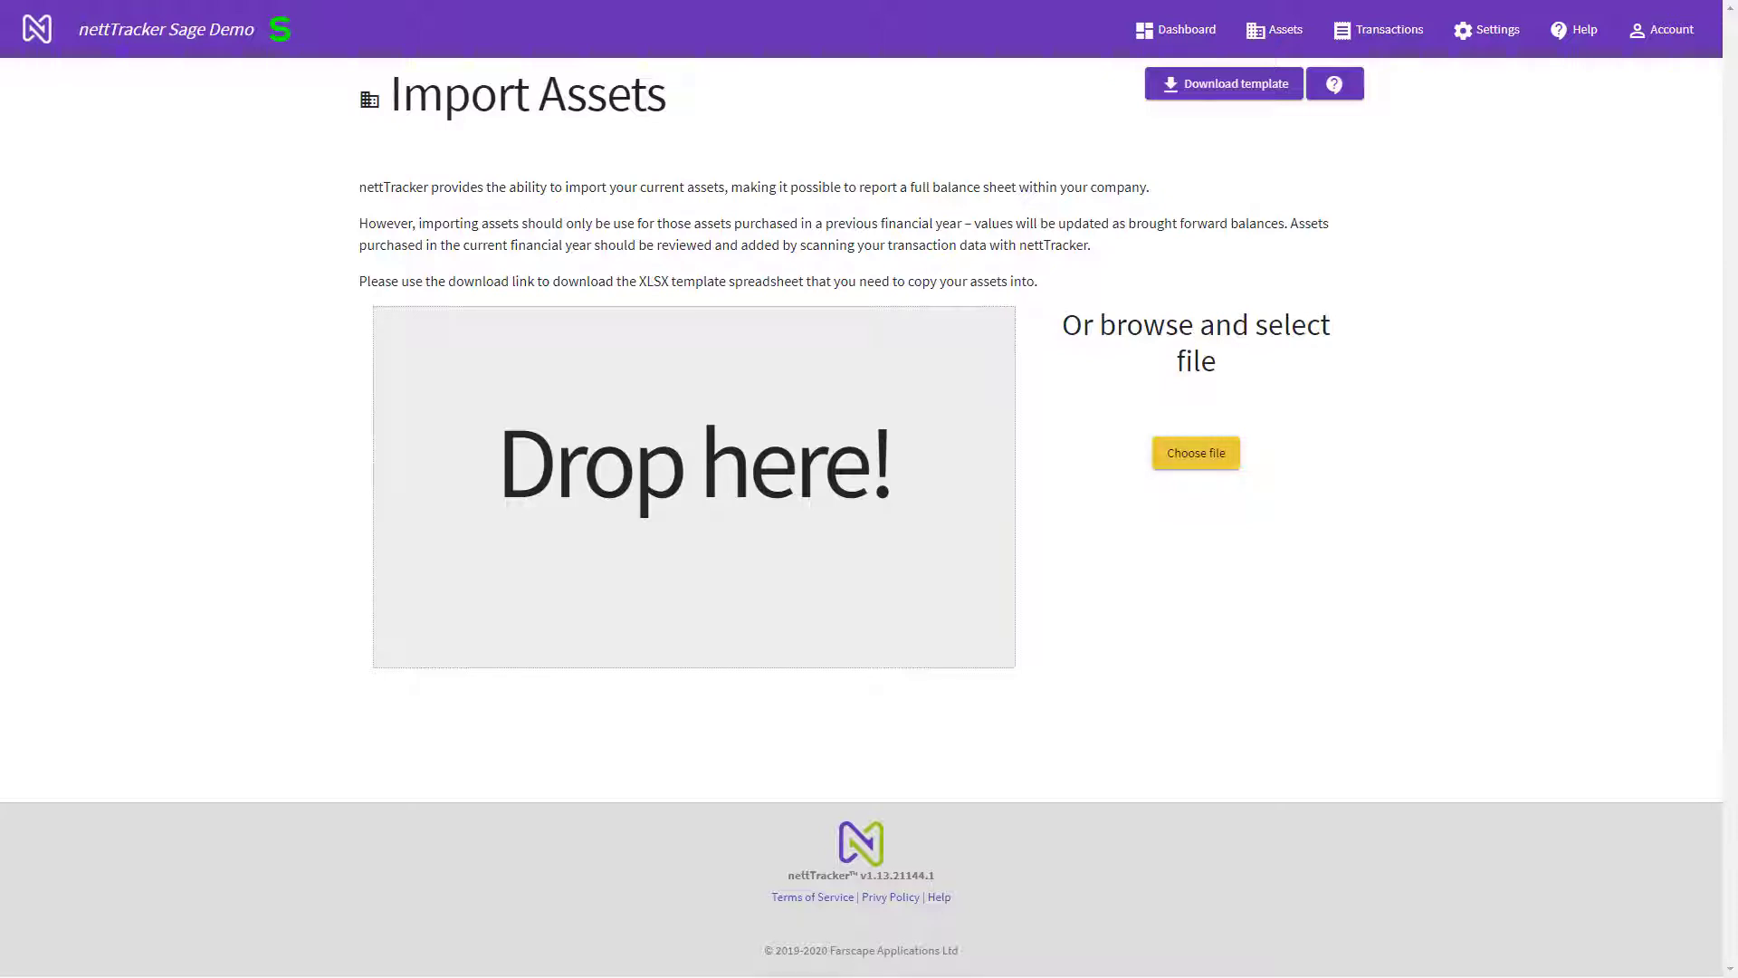
Import the brought forward assets from the file "assets to import (shorter) - 3 assets" and check the dashboard's asset register summary
click(1196, 452)
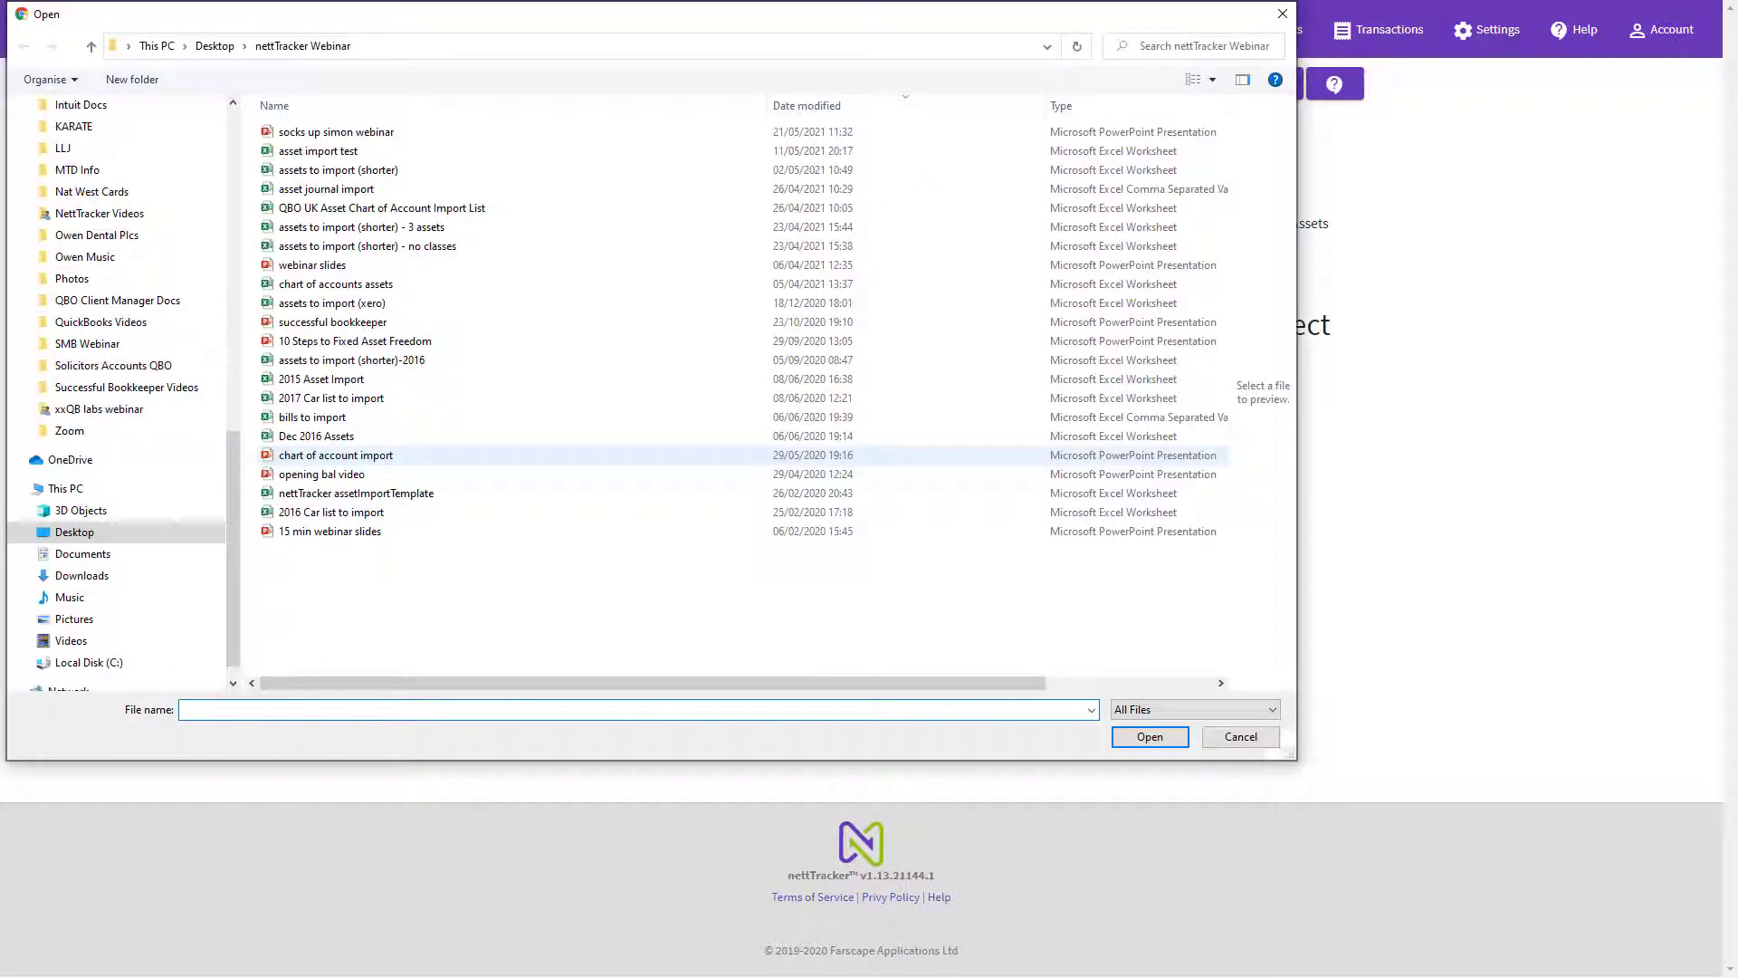
click(362, 227)
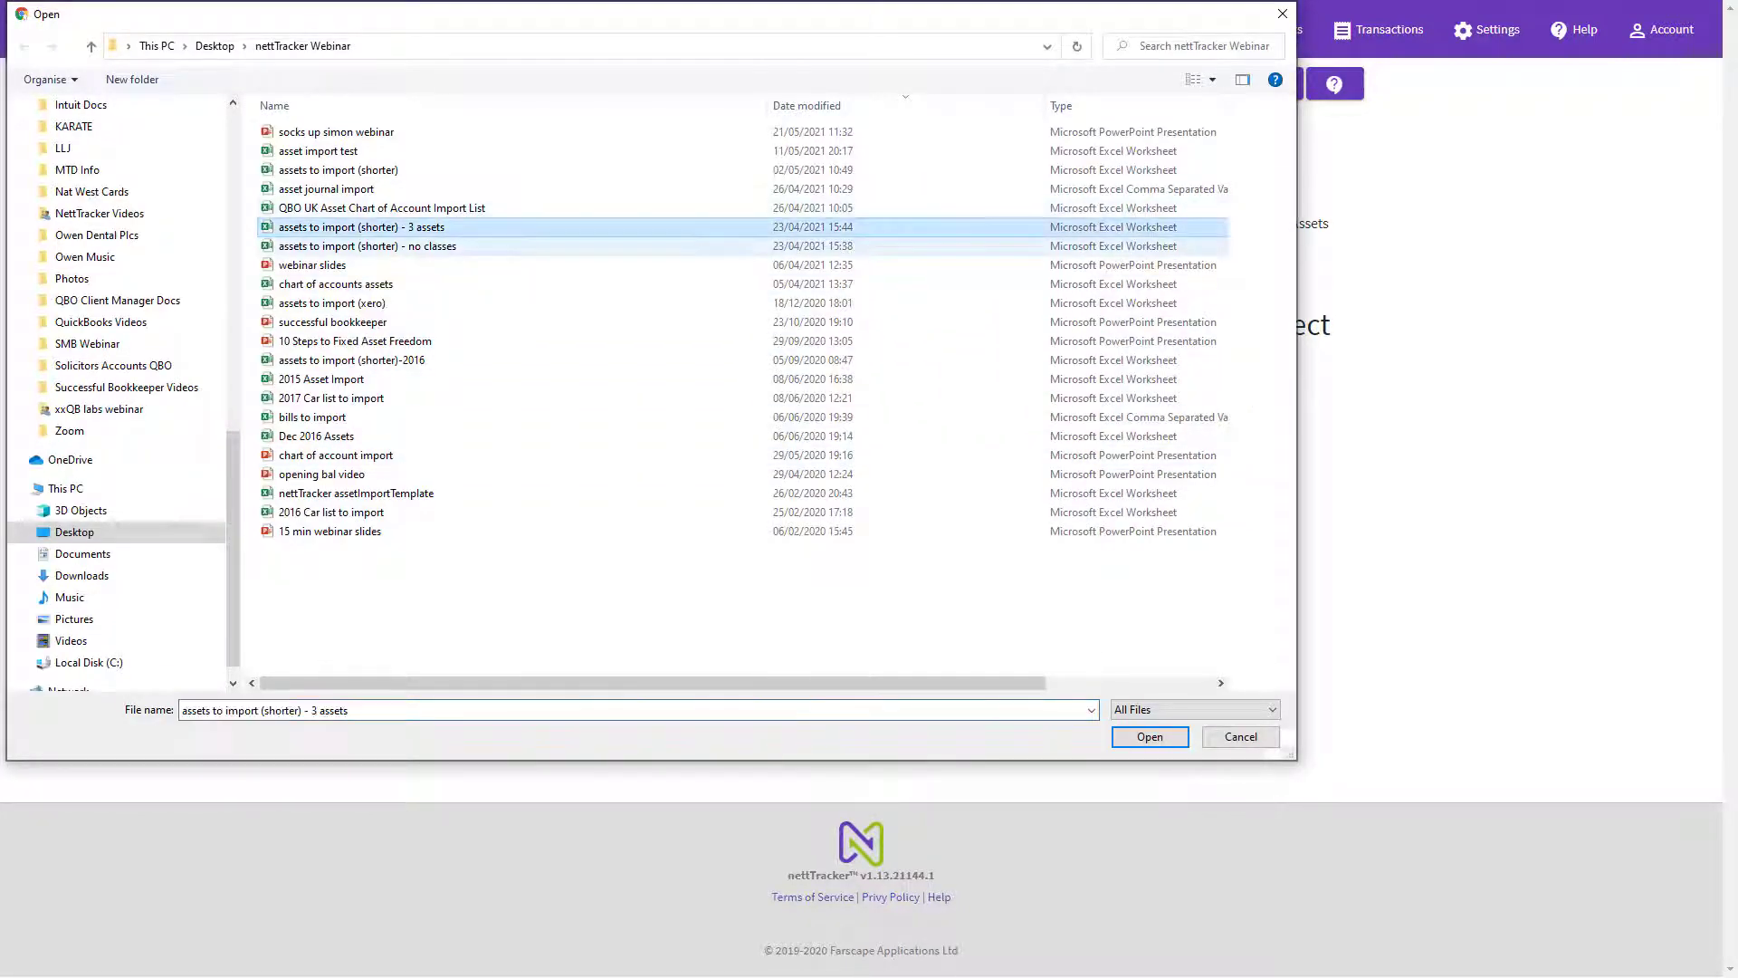
key(Return)
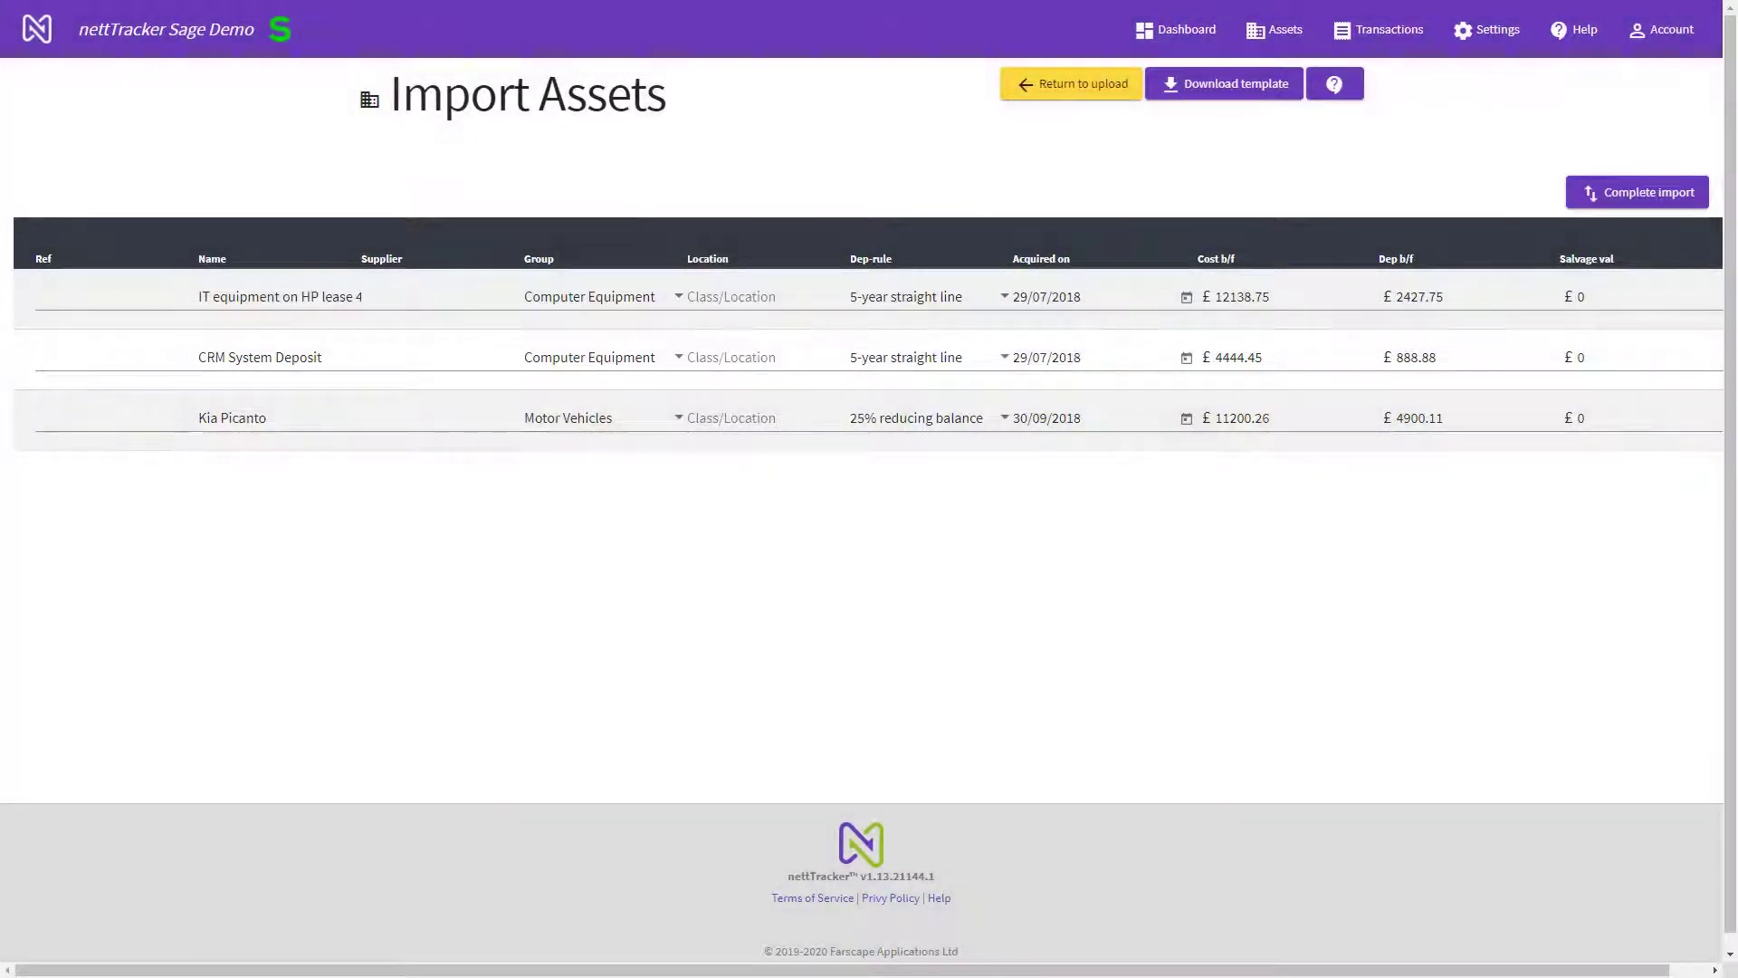
click(1638, 192)
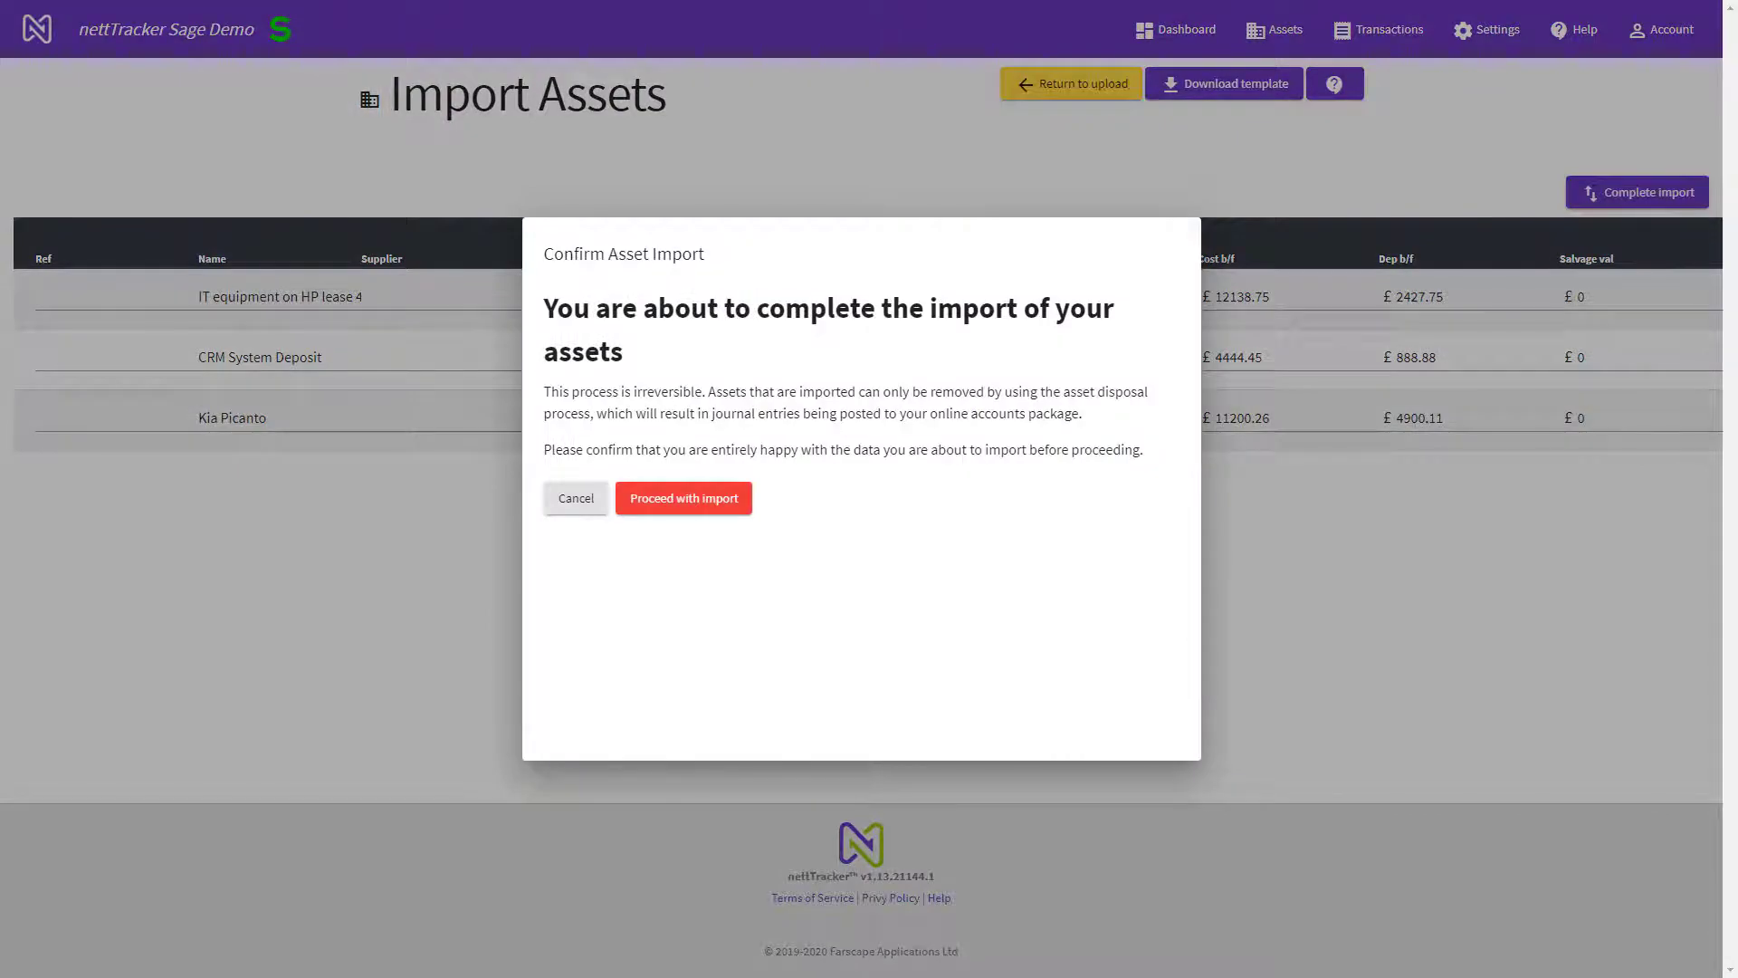
click(674, 497)
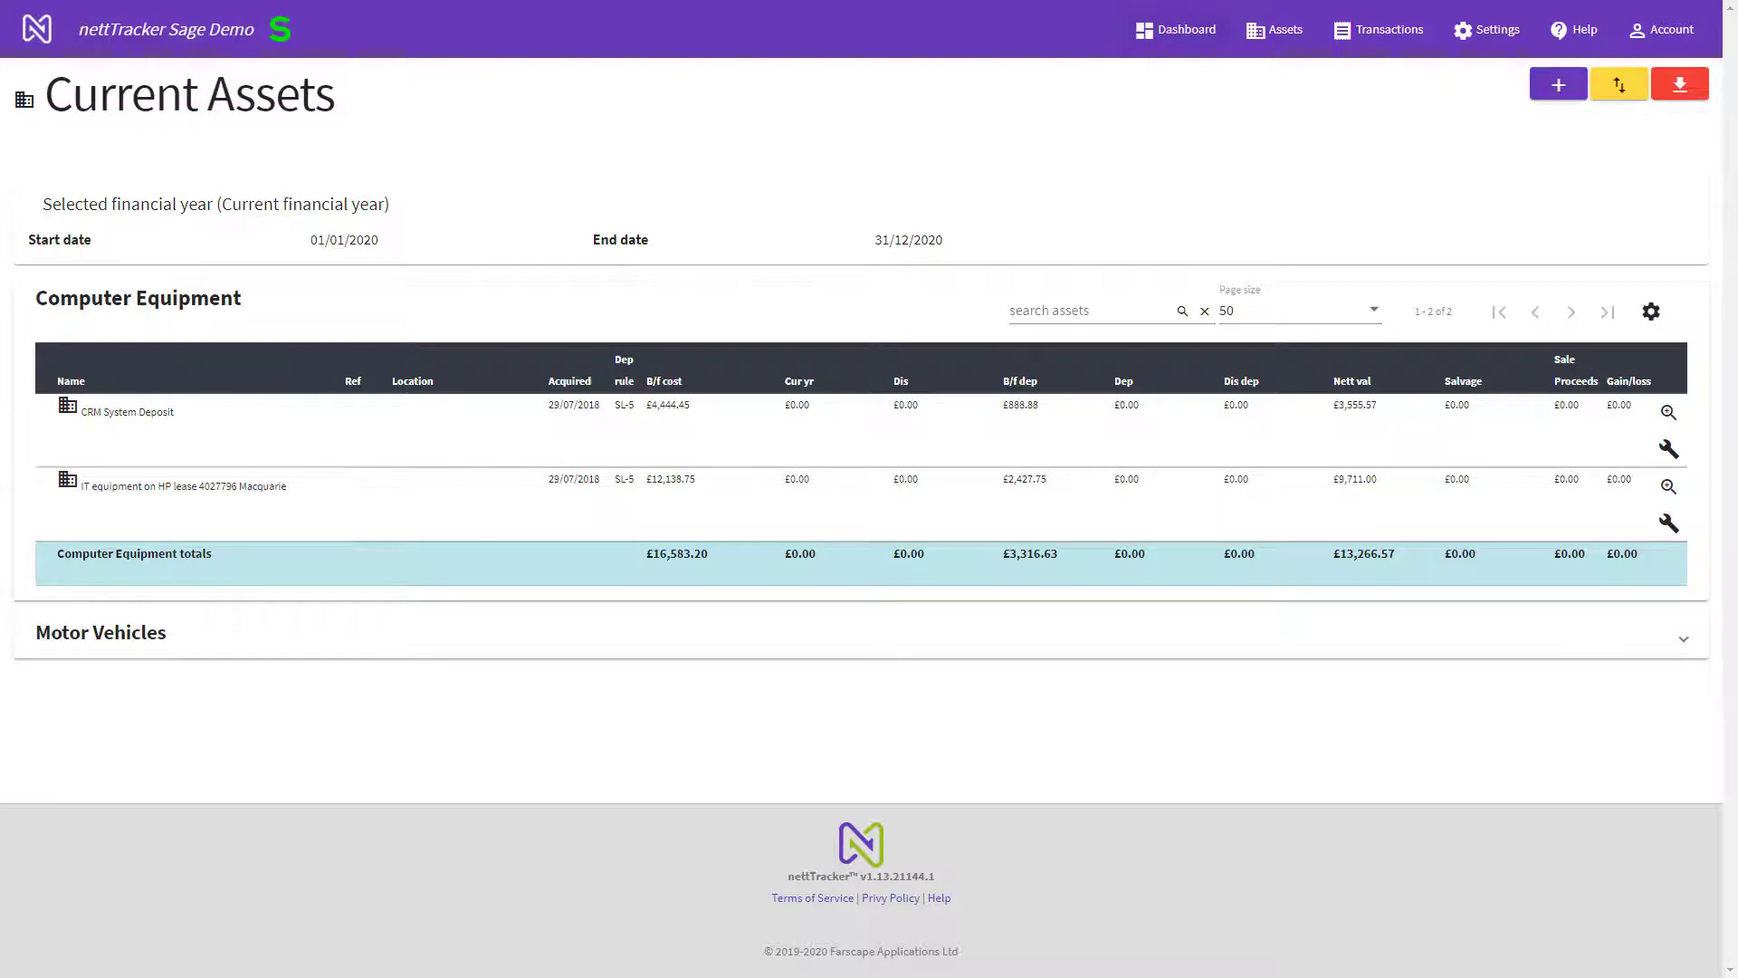
click(1176, 30)
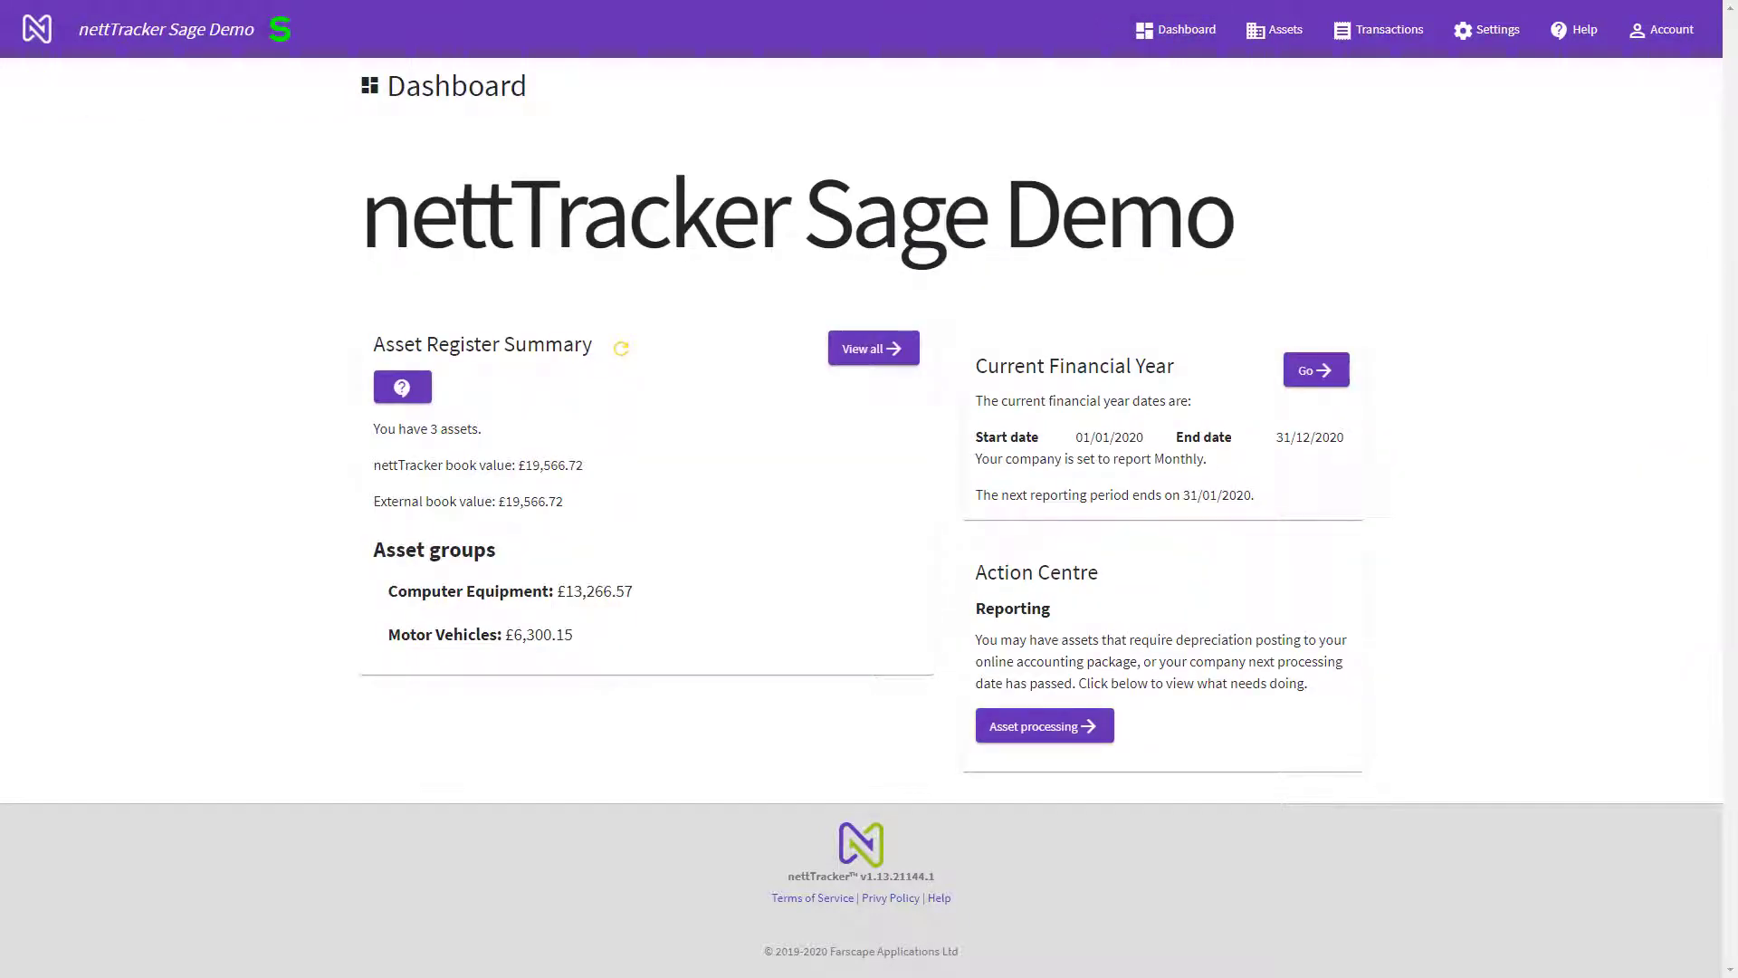
key(ctrl)
key(ctrl)
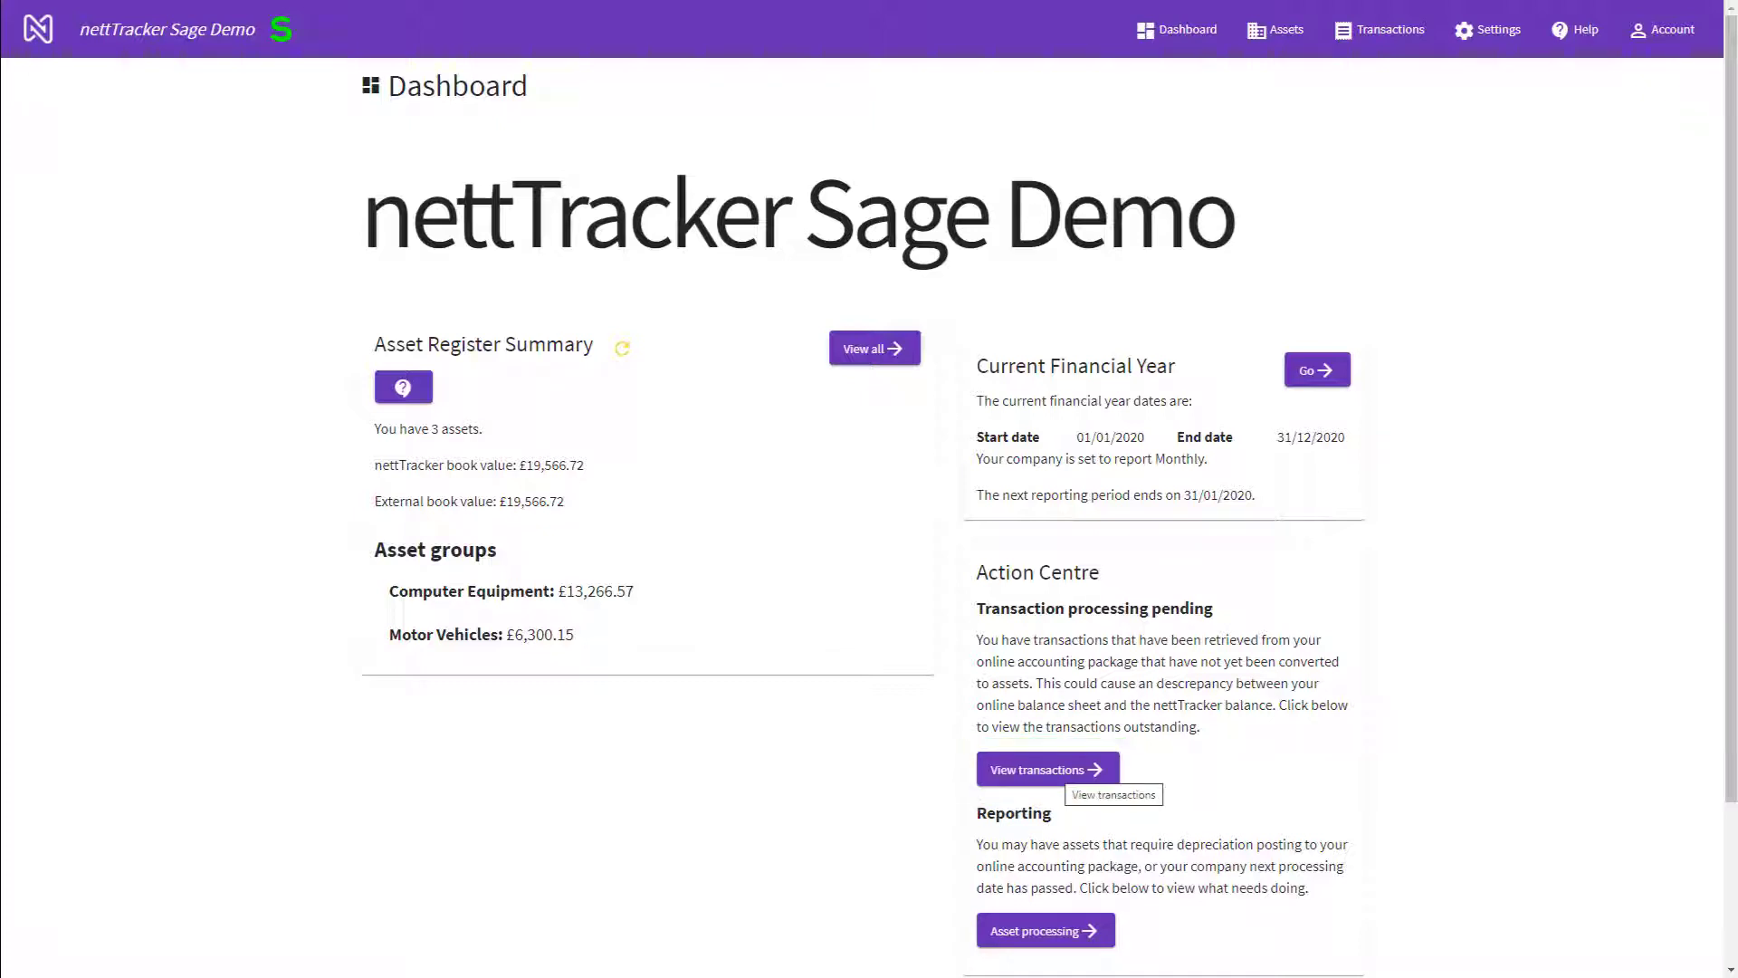
Create an asset from the pending Surface Book Laptop transaction with the prefilled details and go to the assets
click(1057, 769)
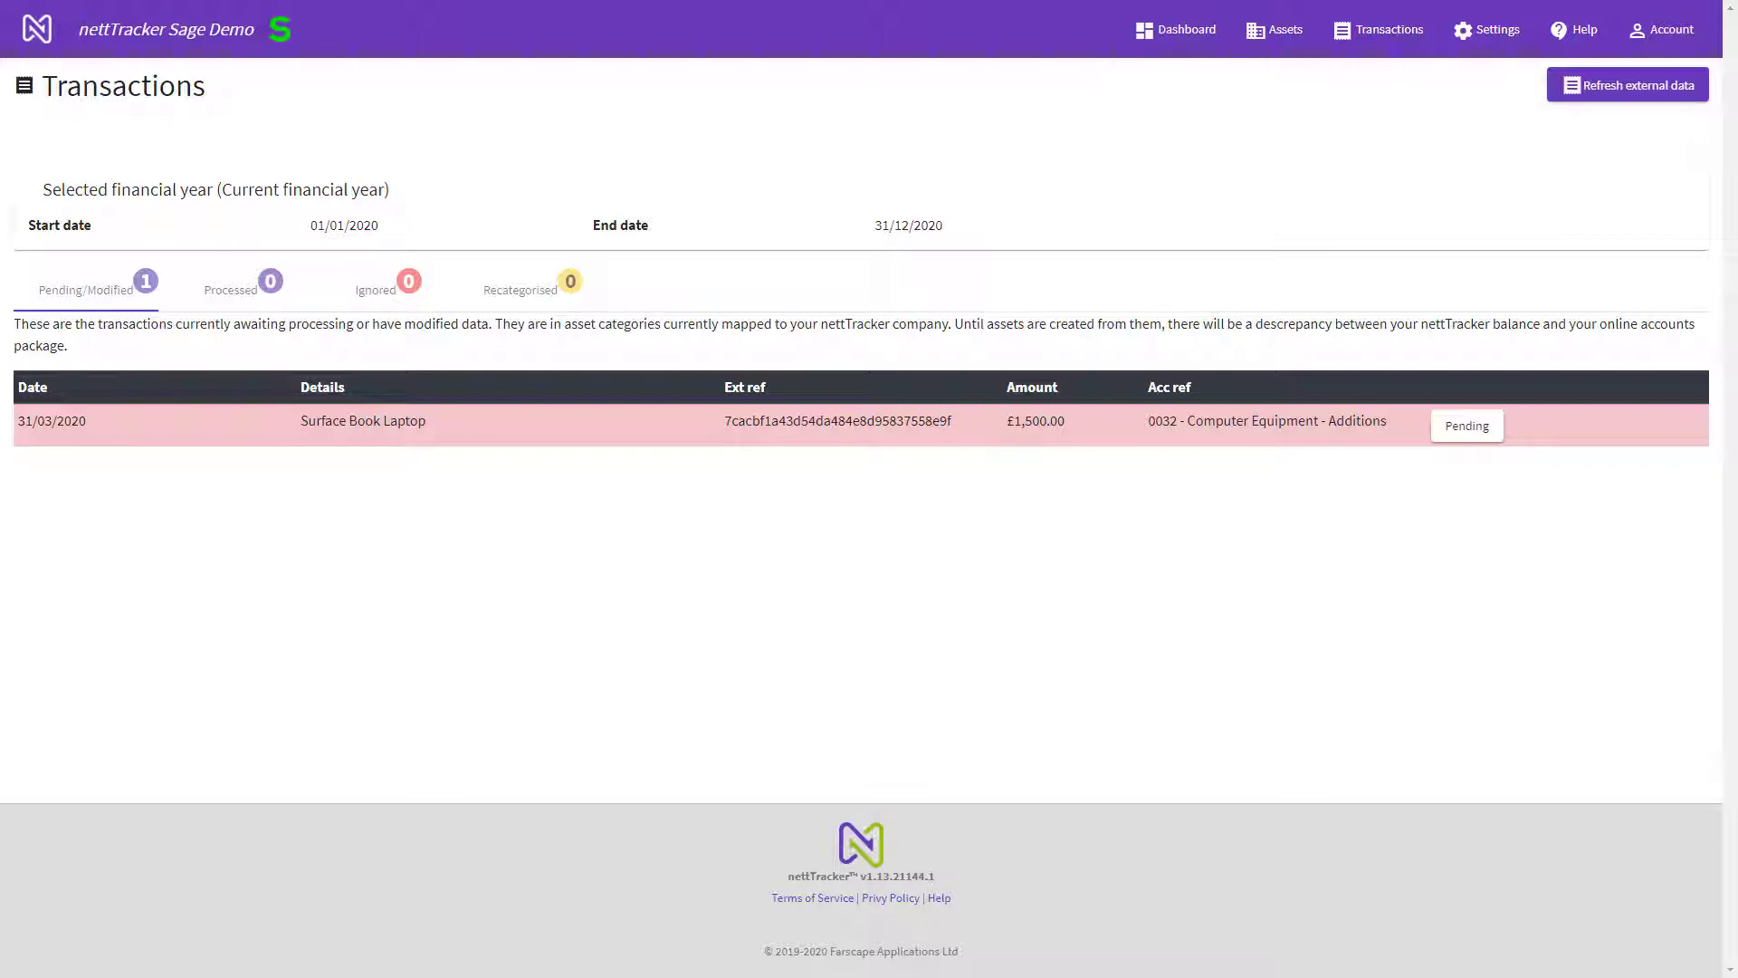
click(1468, 426)
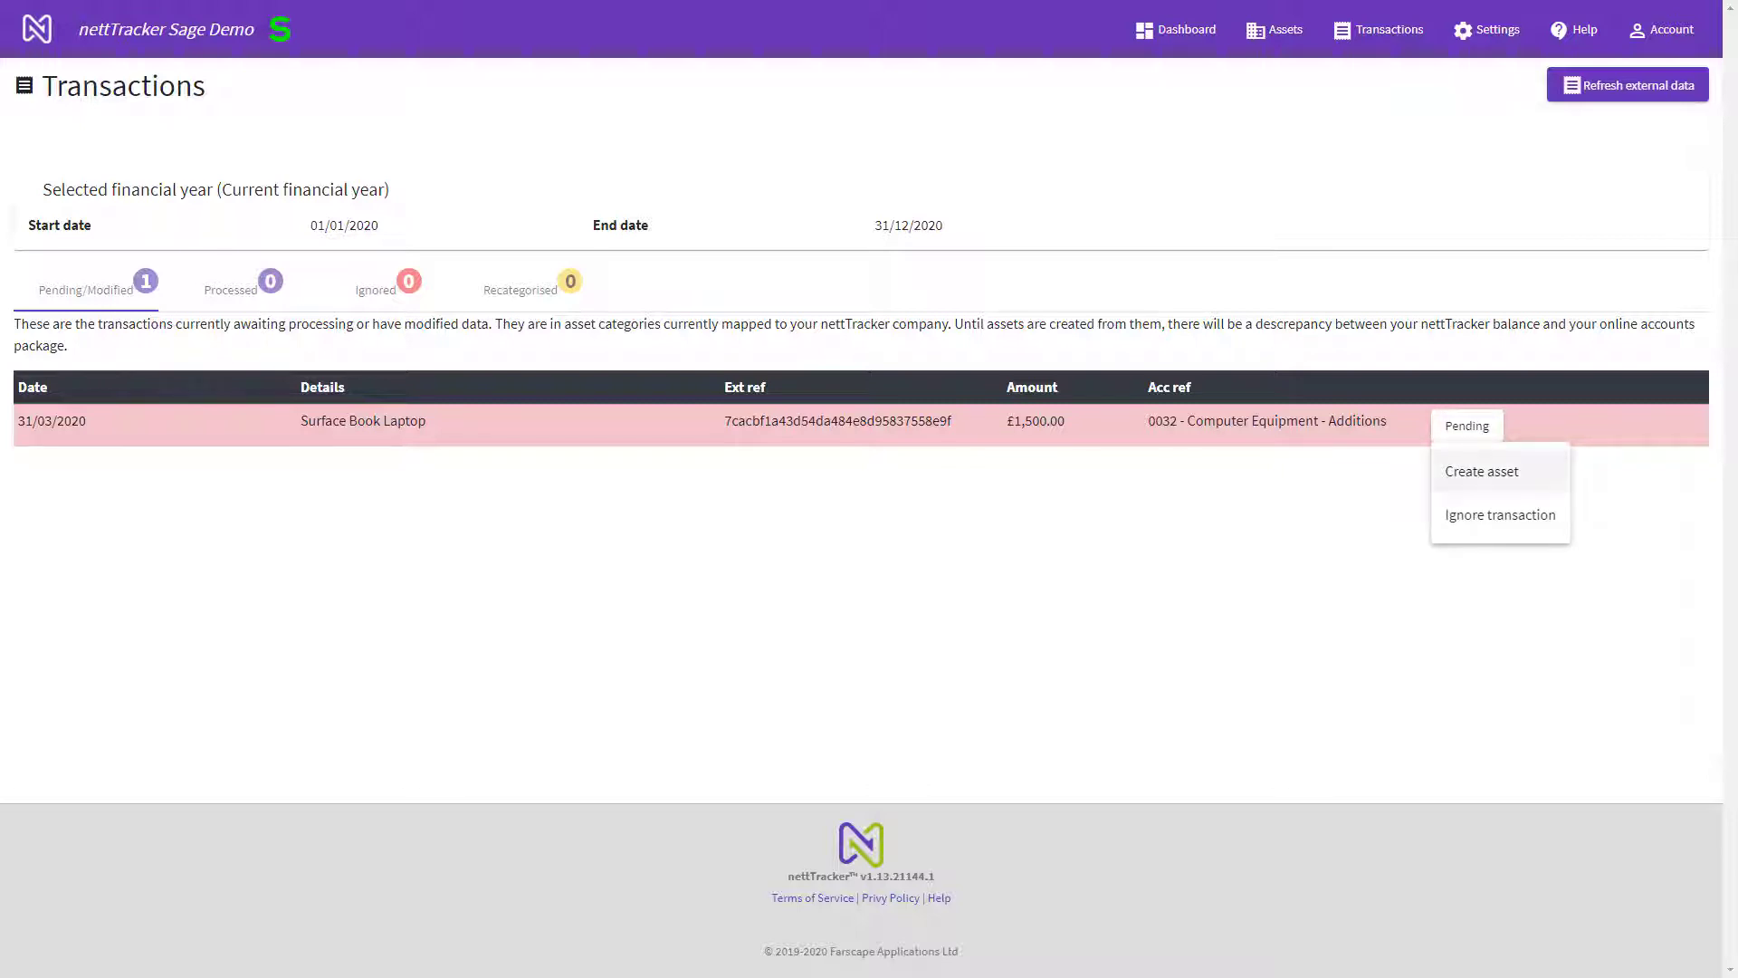
click(1476, 471)
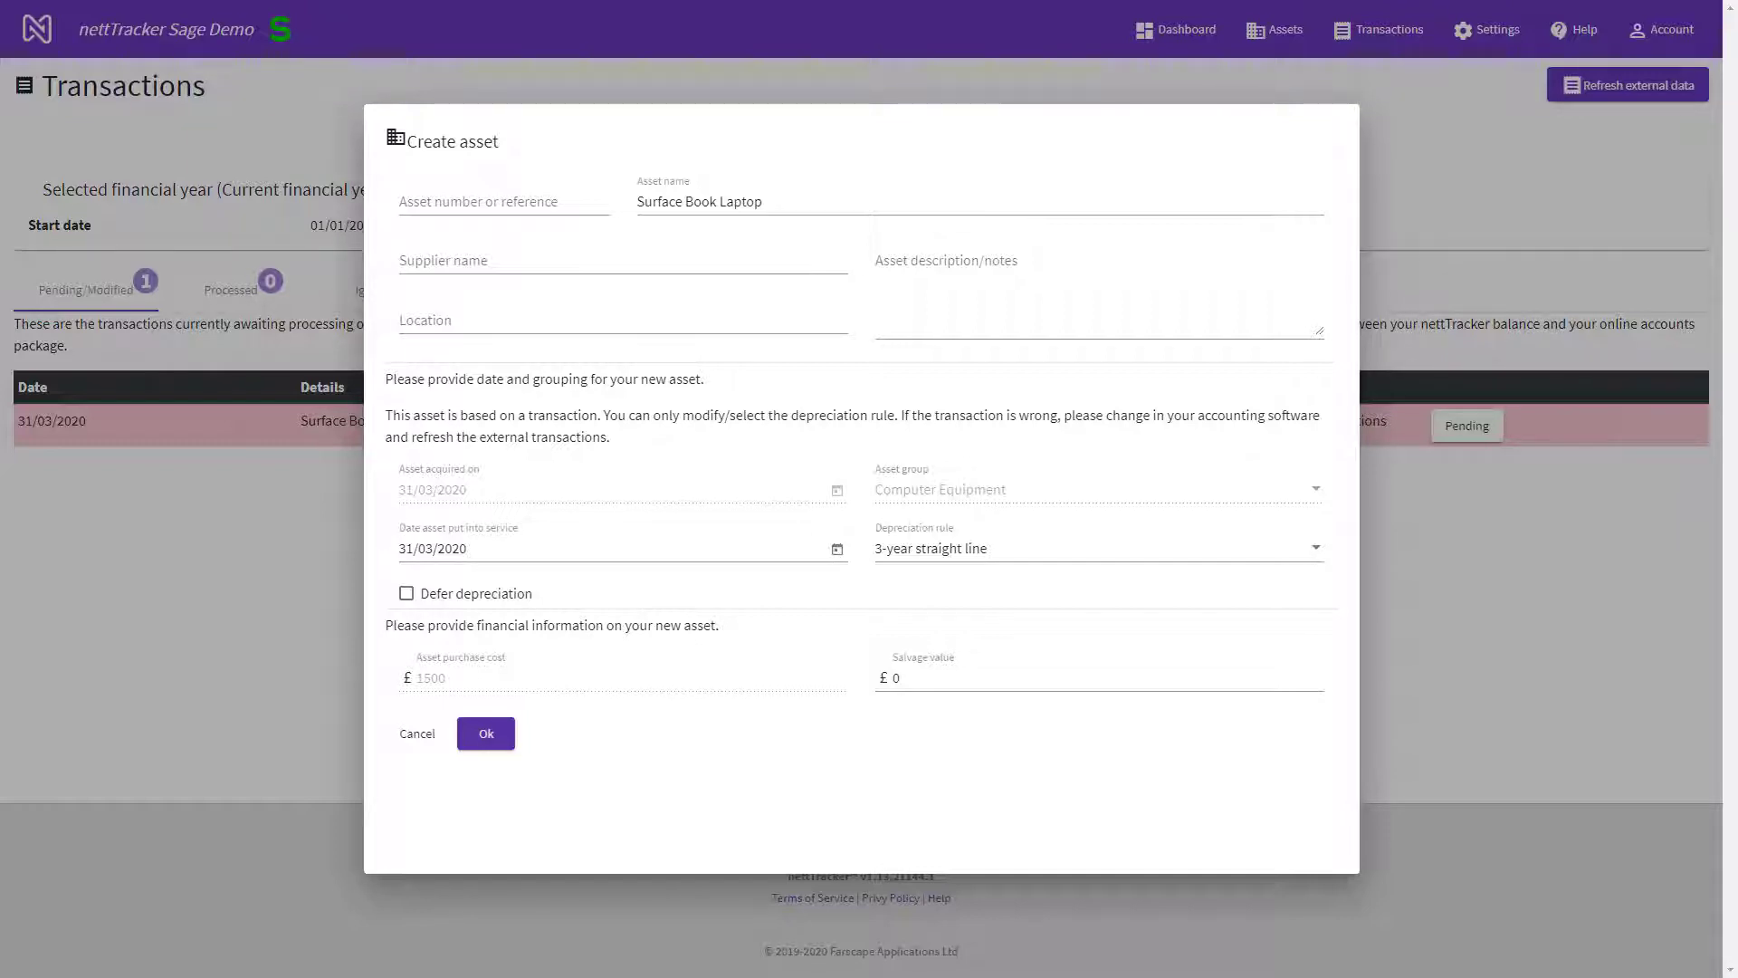
click(487, 734)
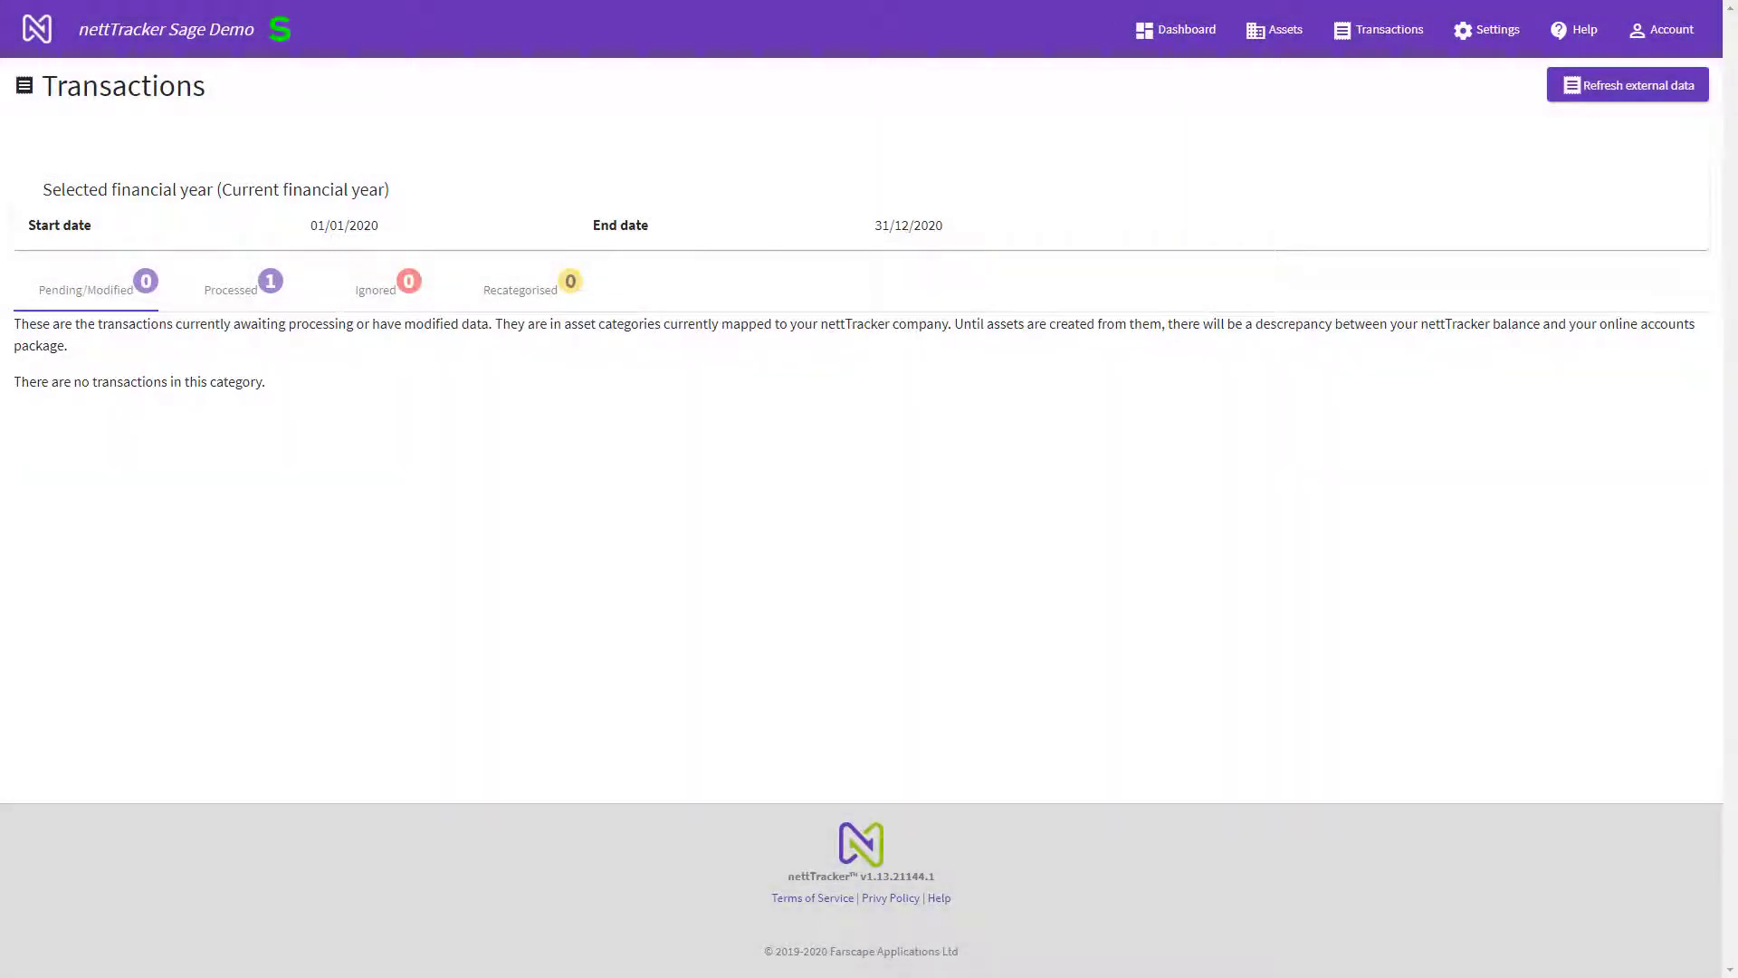
click(1275, 30)
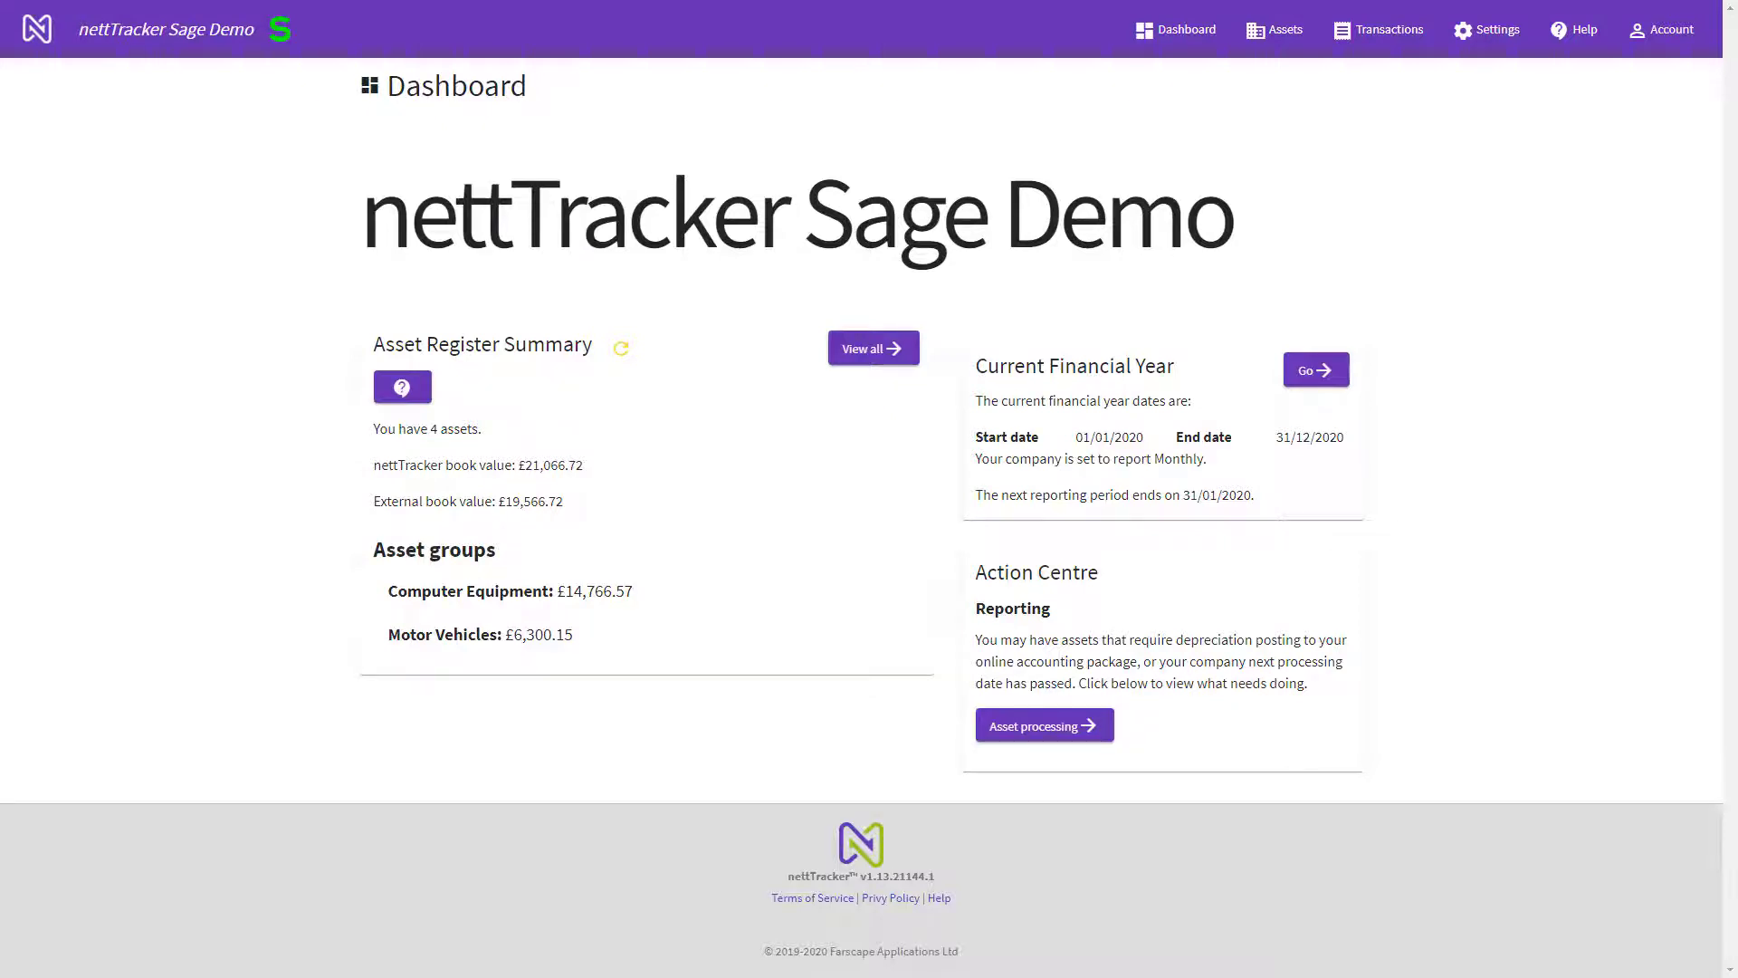
Process the outstanding depreciation periods for the company's assets with a processing date of 31/05/2020
click(1045, 726)
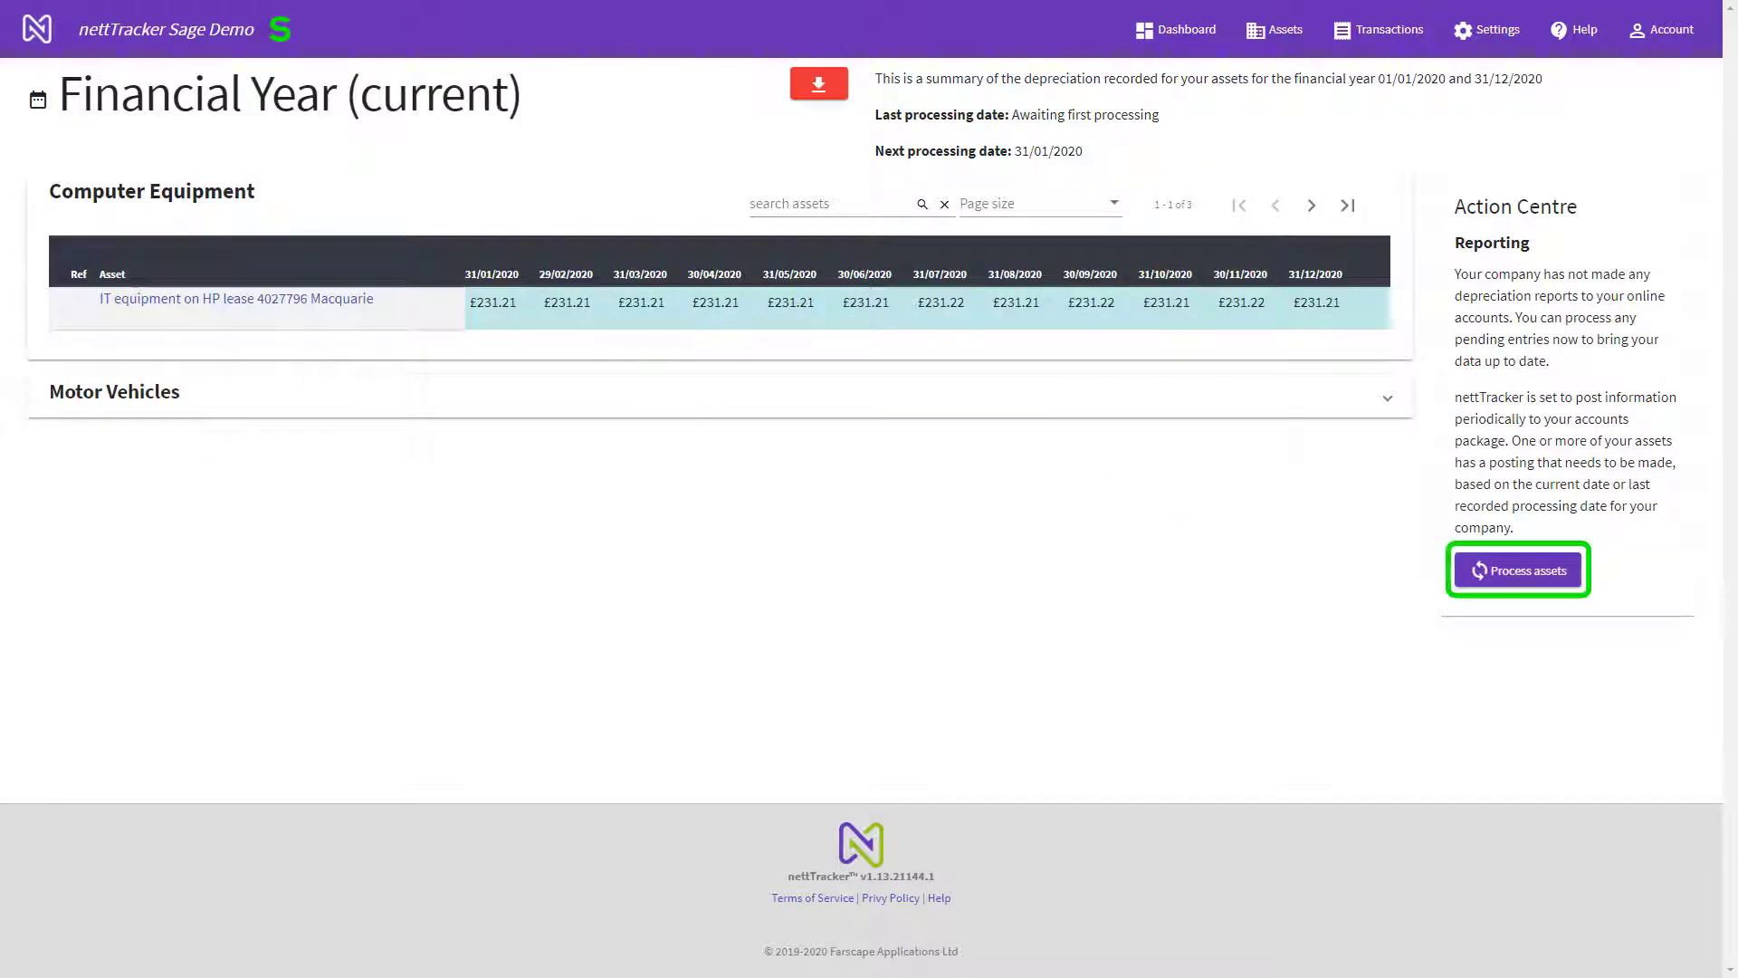
click(1532, 570)
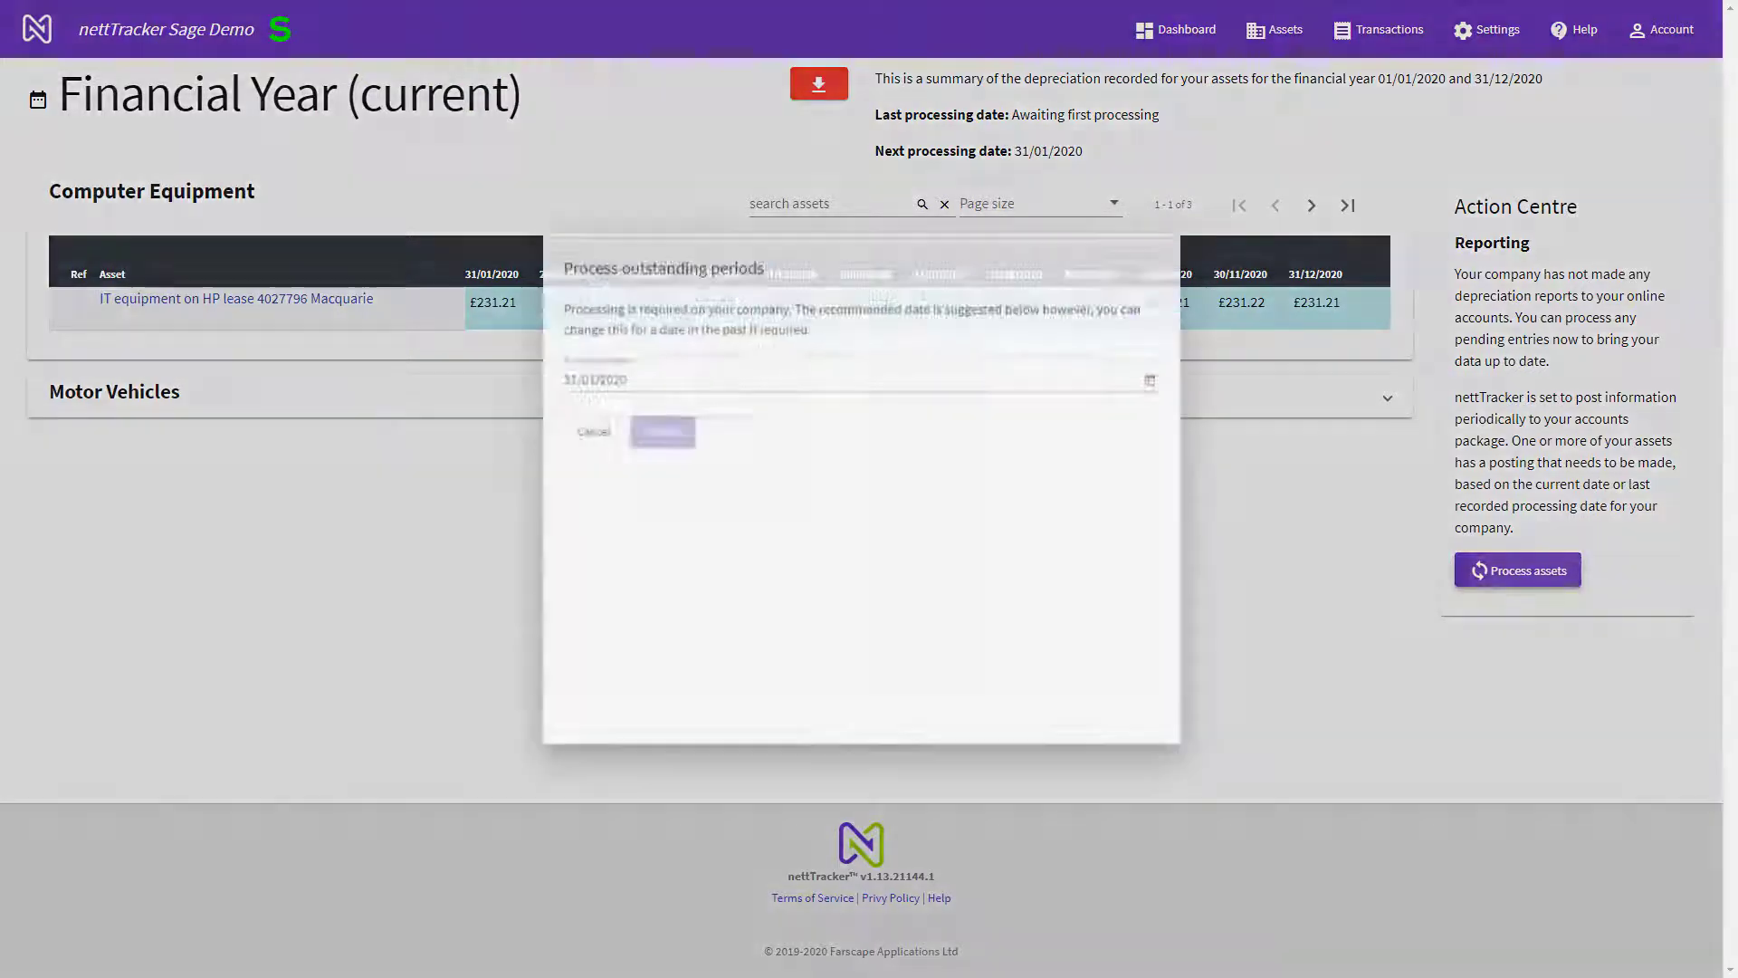
click(1169, 373)
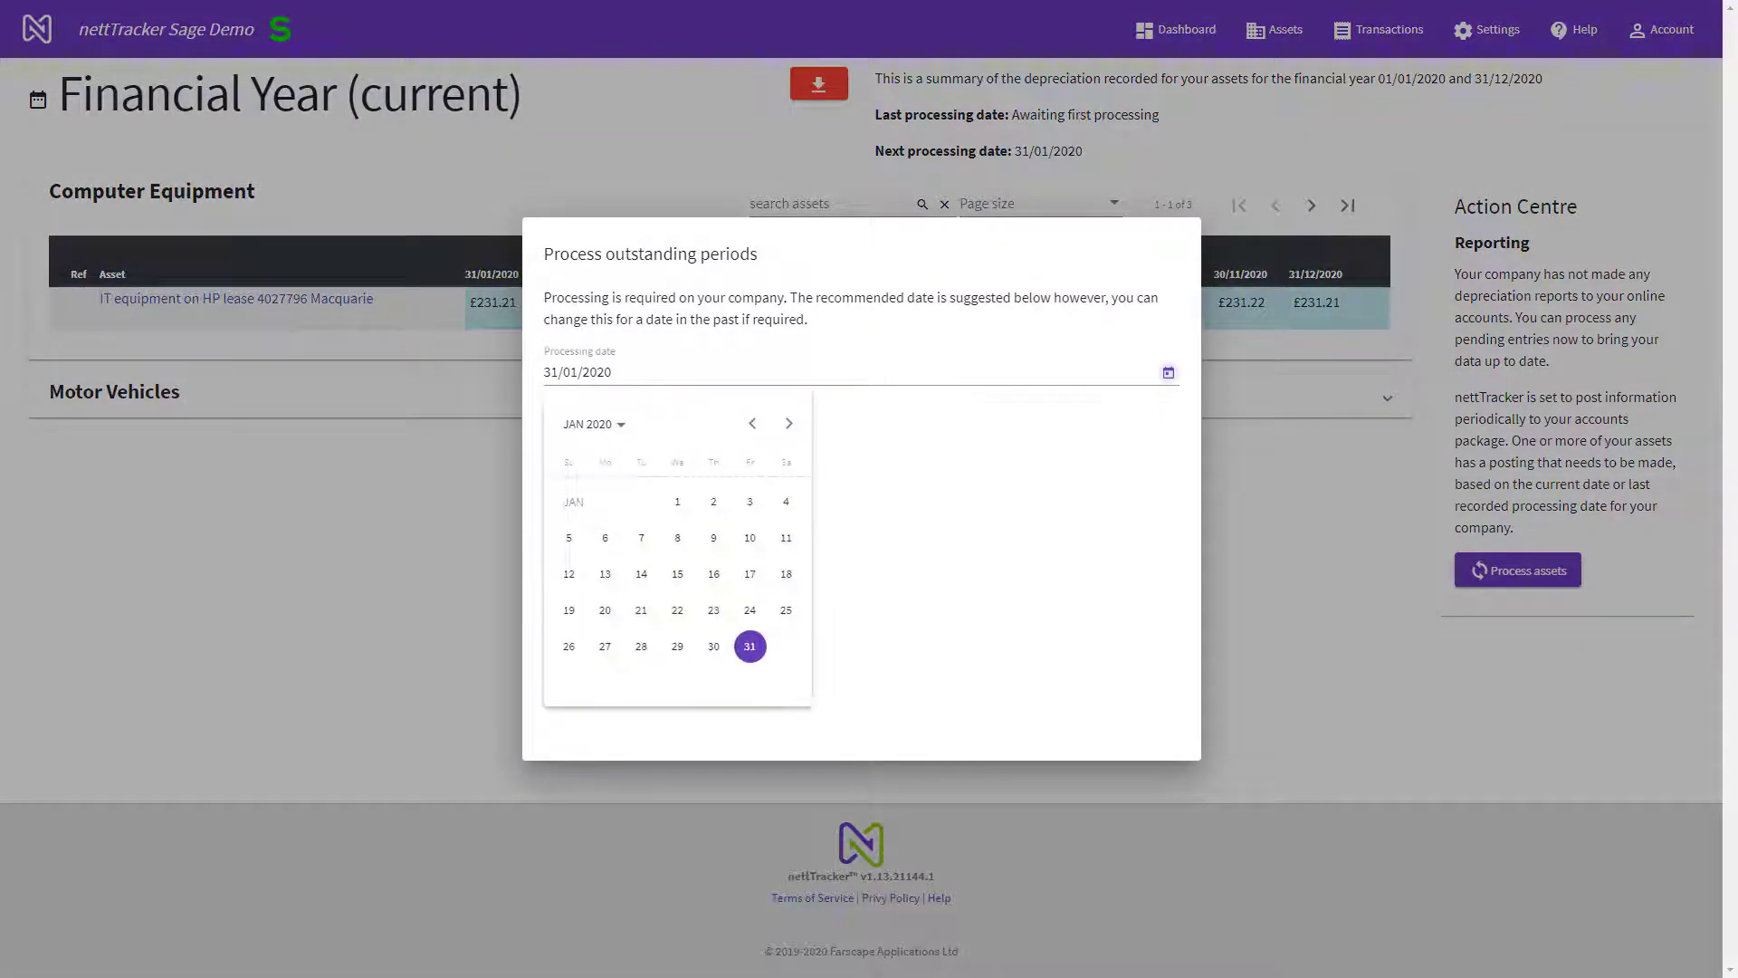
click(788, 423)
click(789, 423)
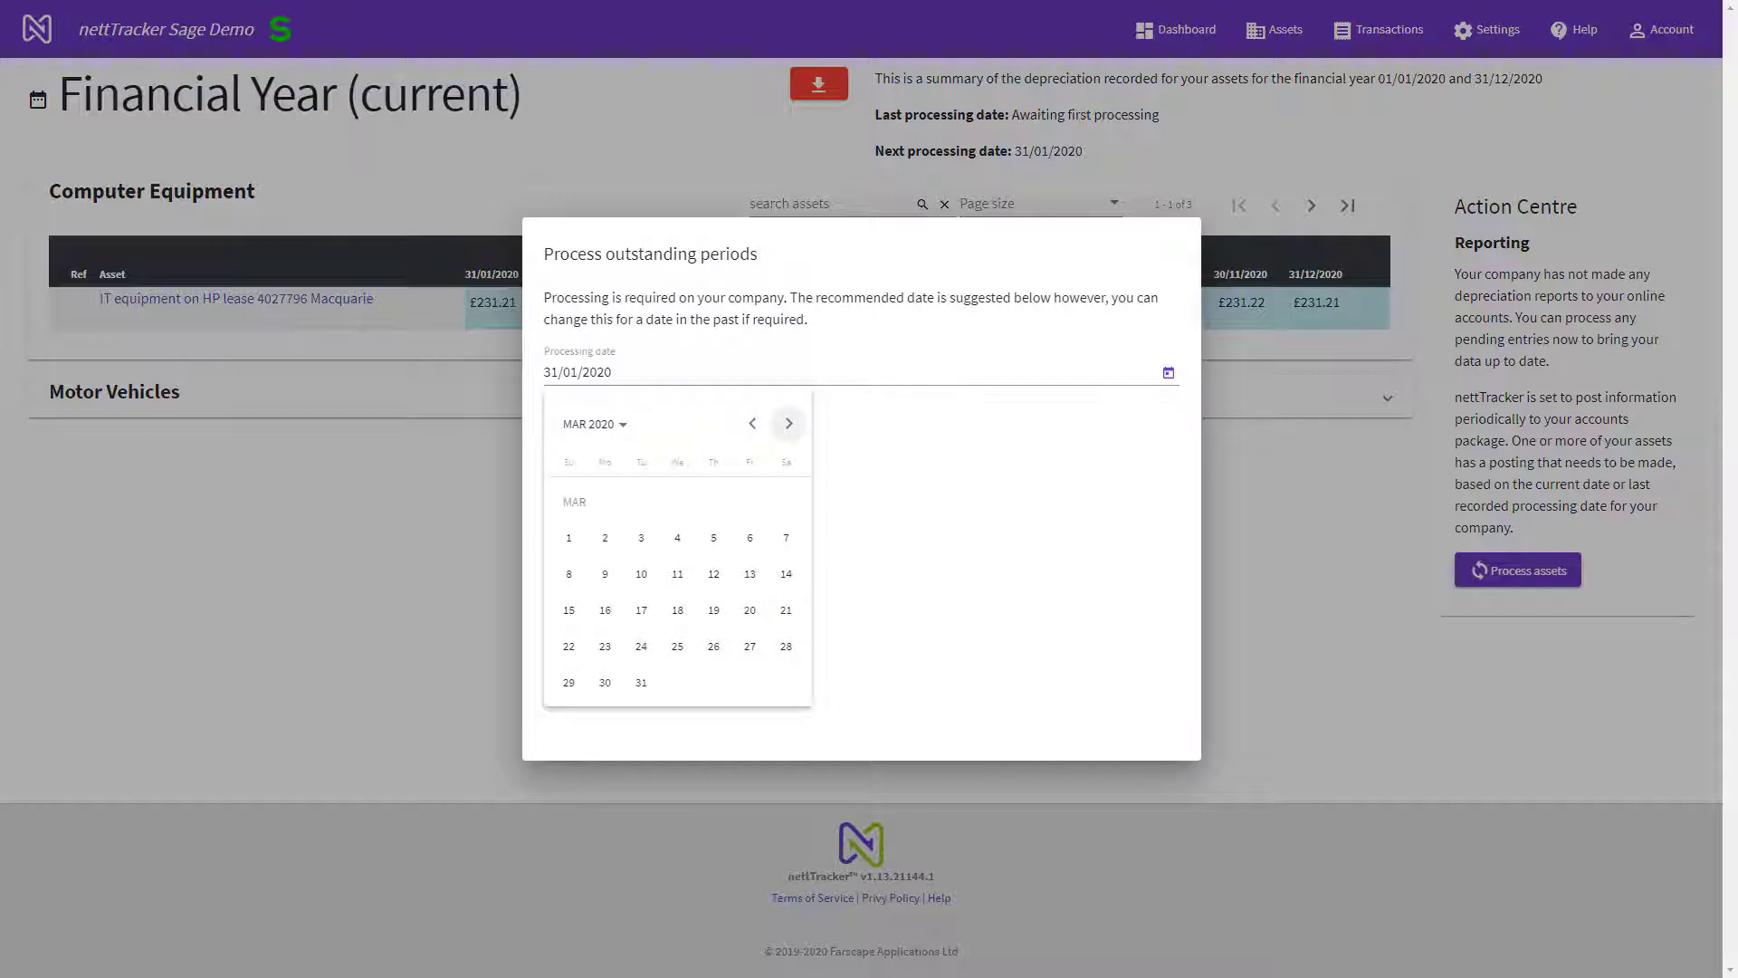
click(788, 422)
click(788, 423)
click(568, 681)
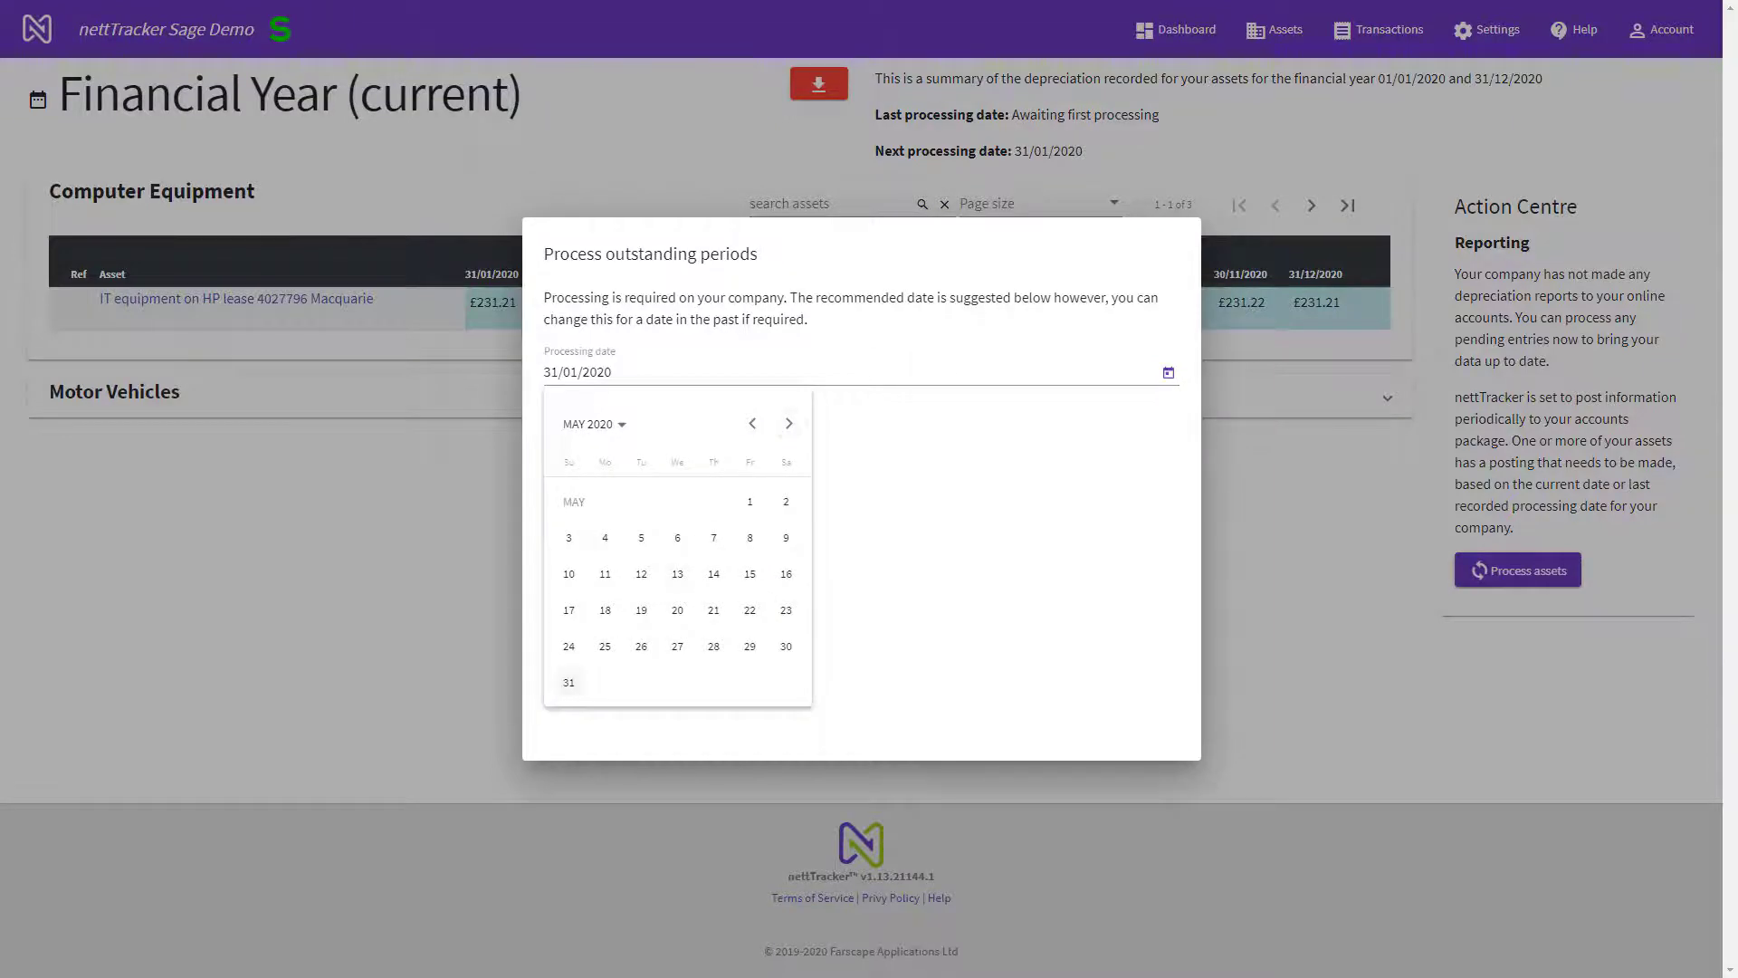
click(650, 427)
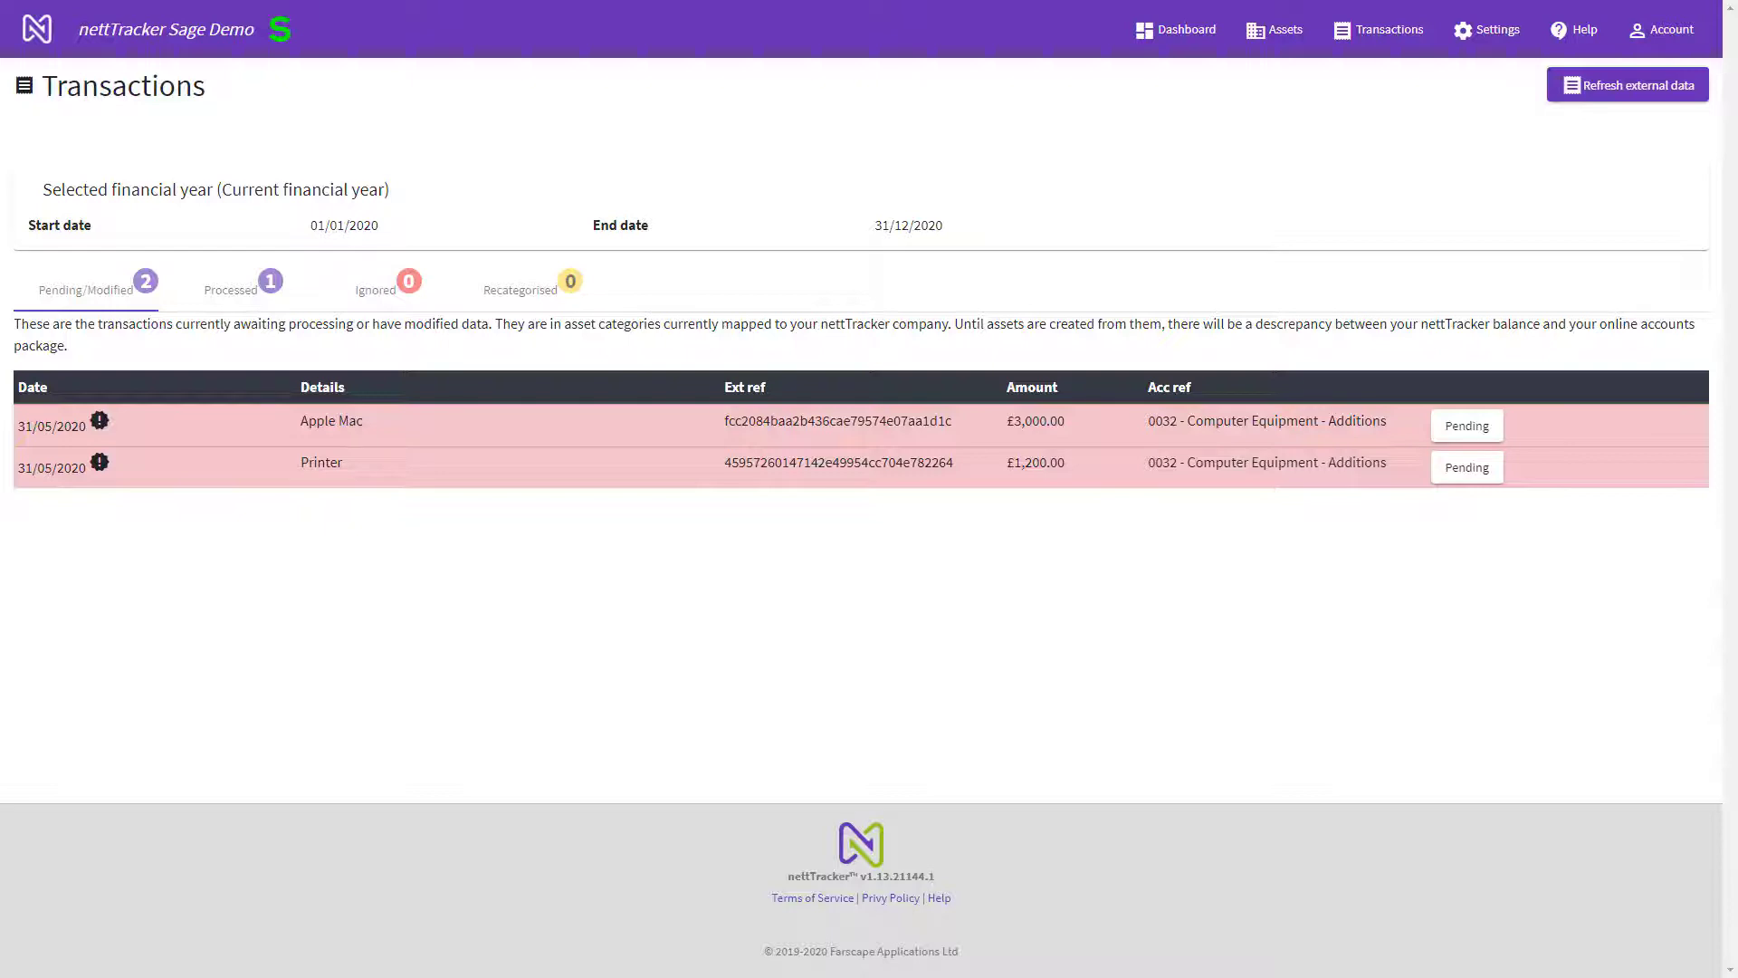
Create assets from the pending Apple Mac and Printer transactions
click(1466, 425)
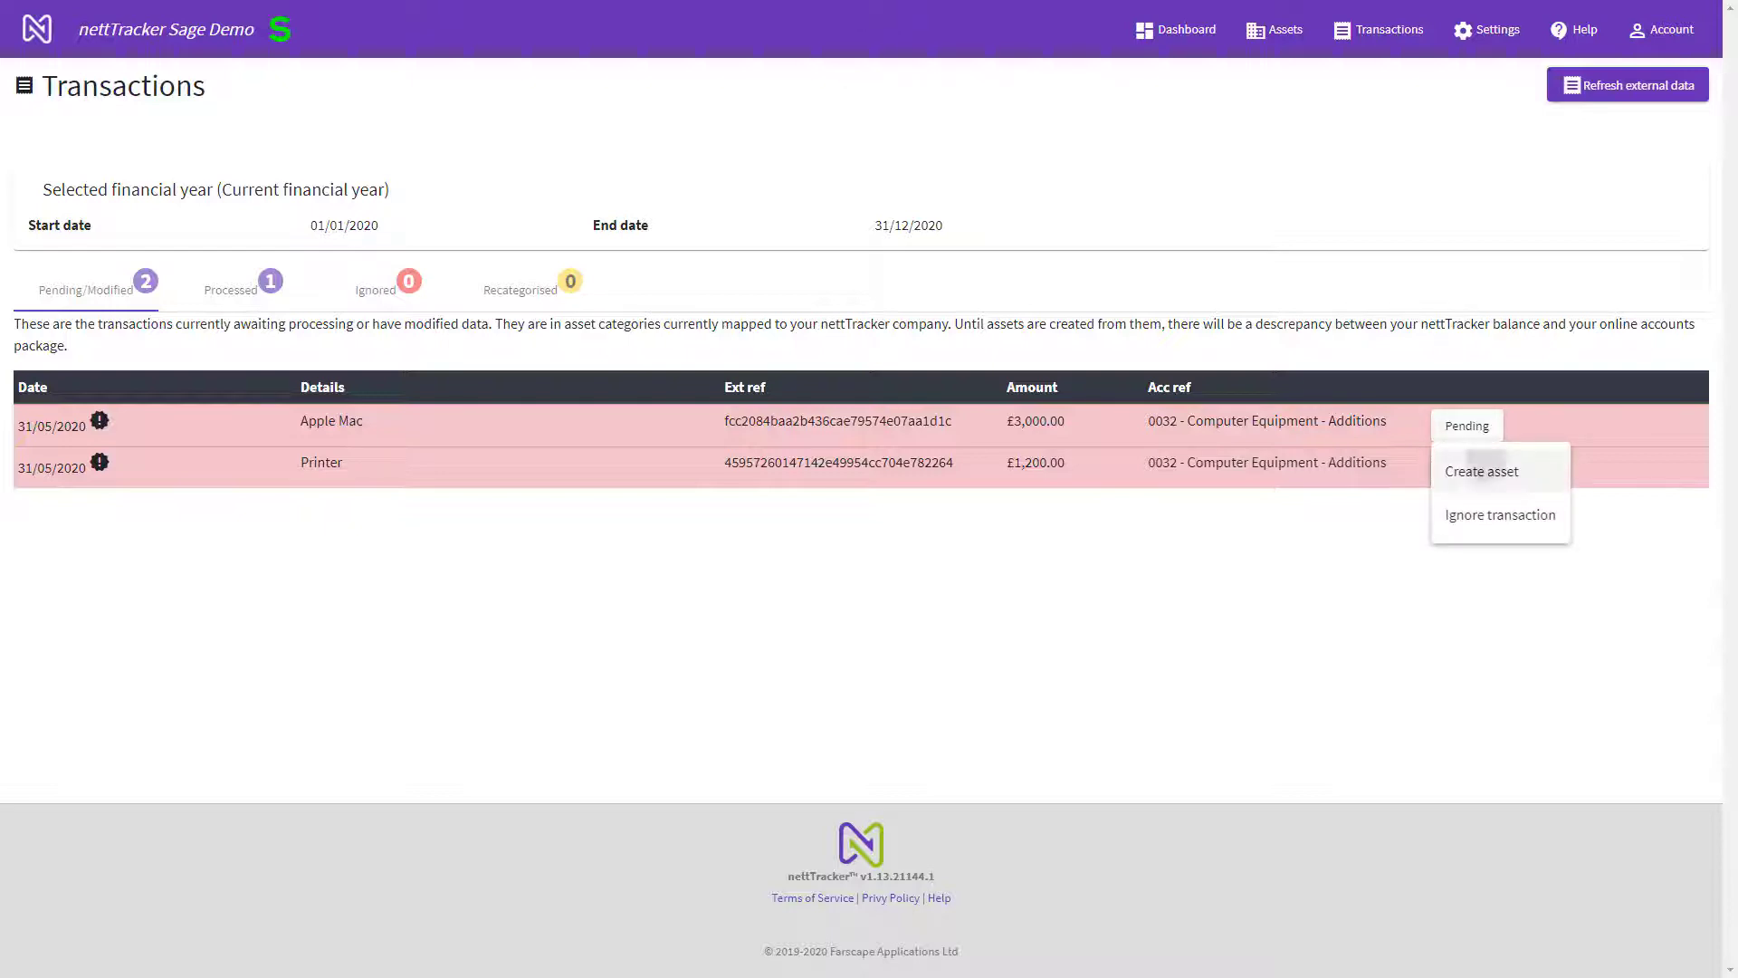
click(1482, 471)
click(486, 733)
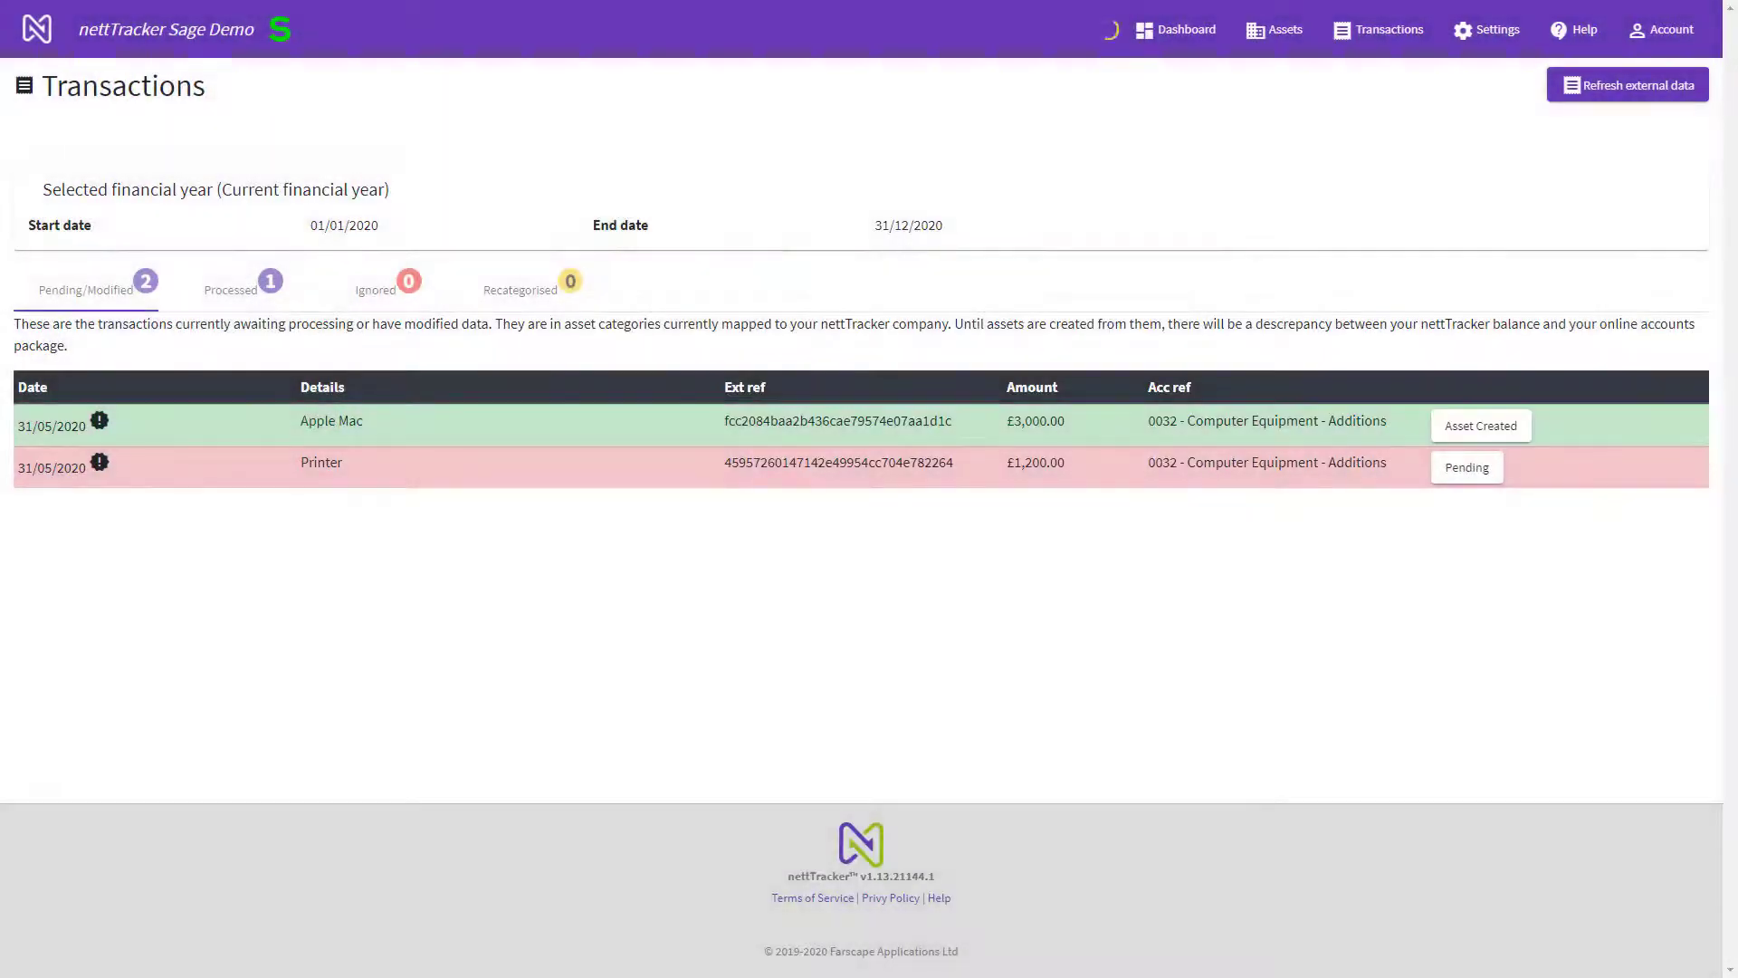
click(1467, 426)
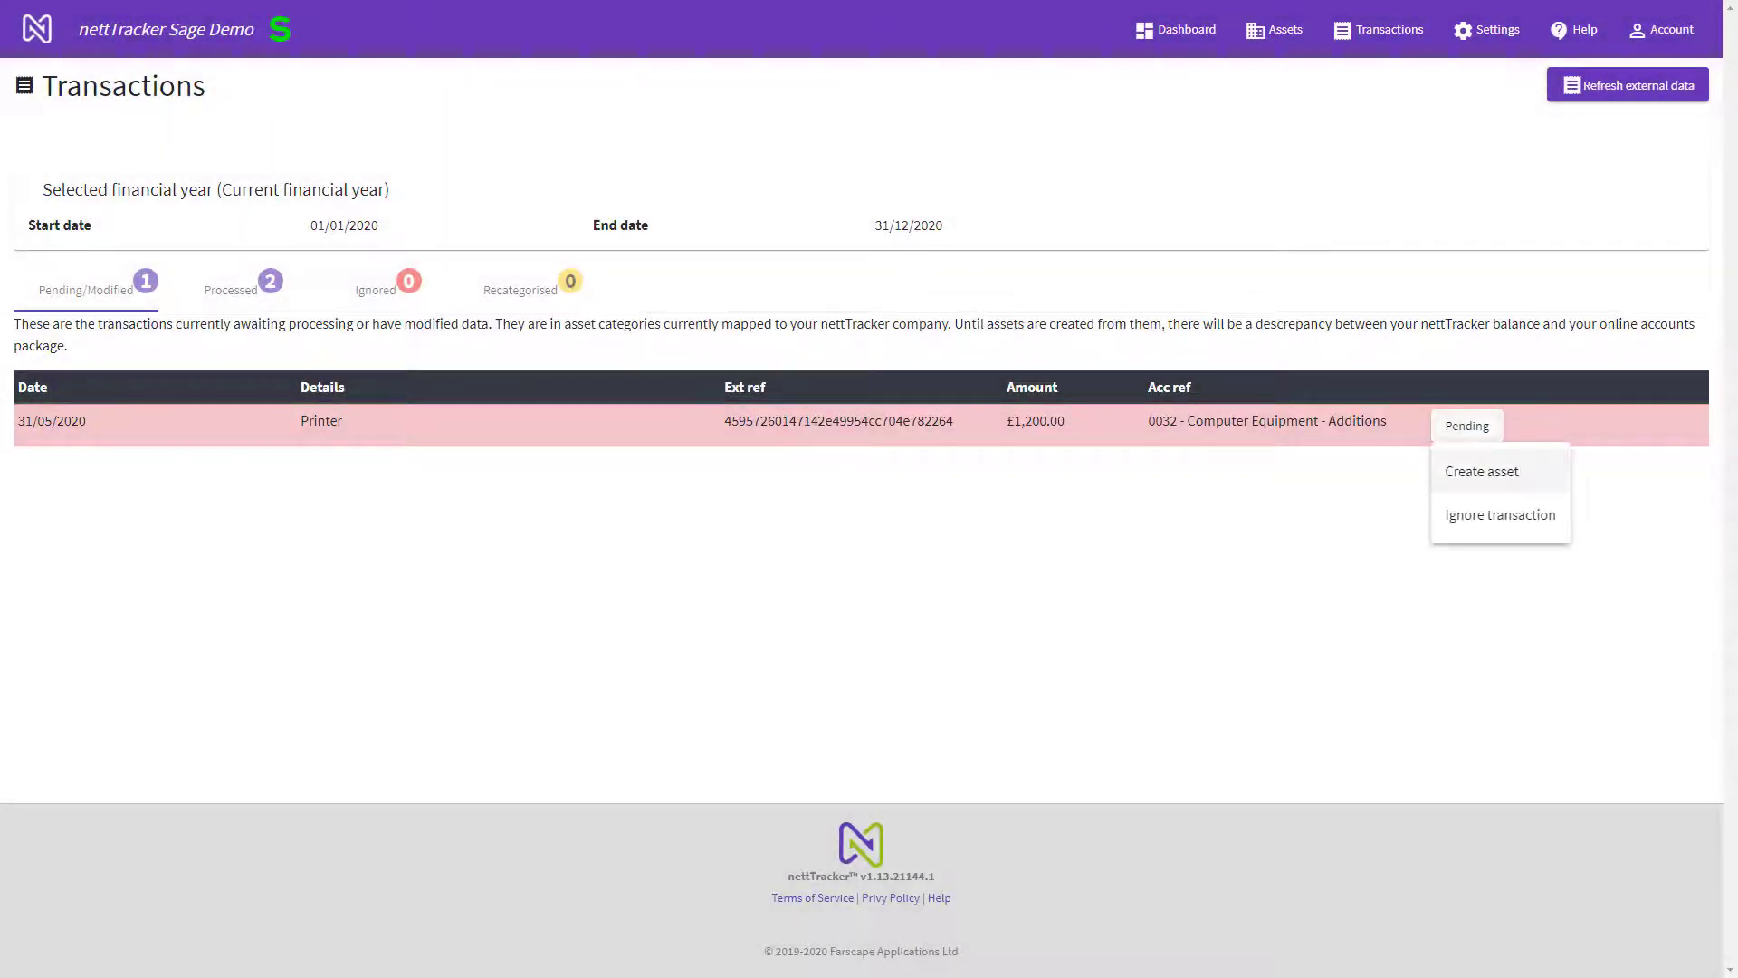
click(1479, 468)
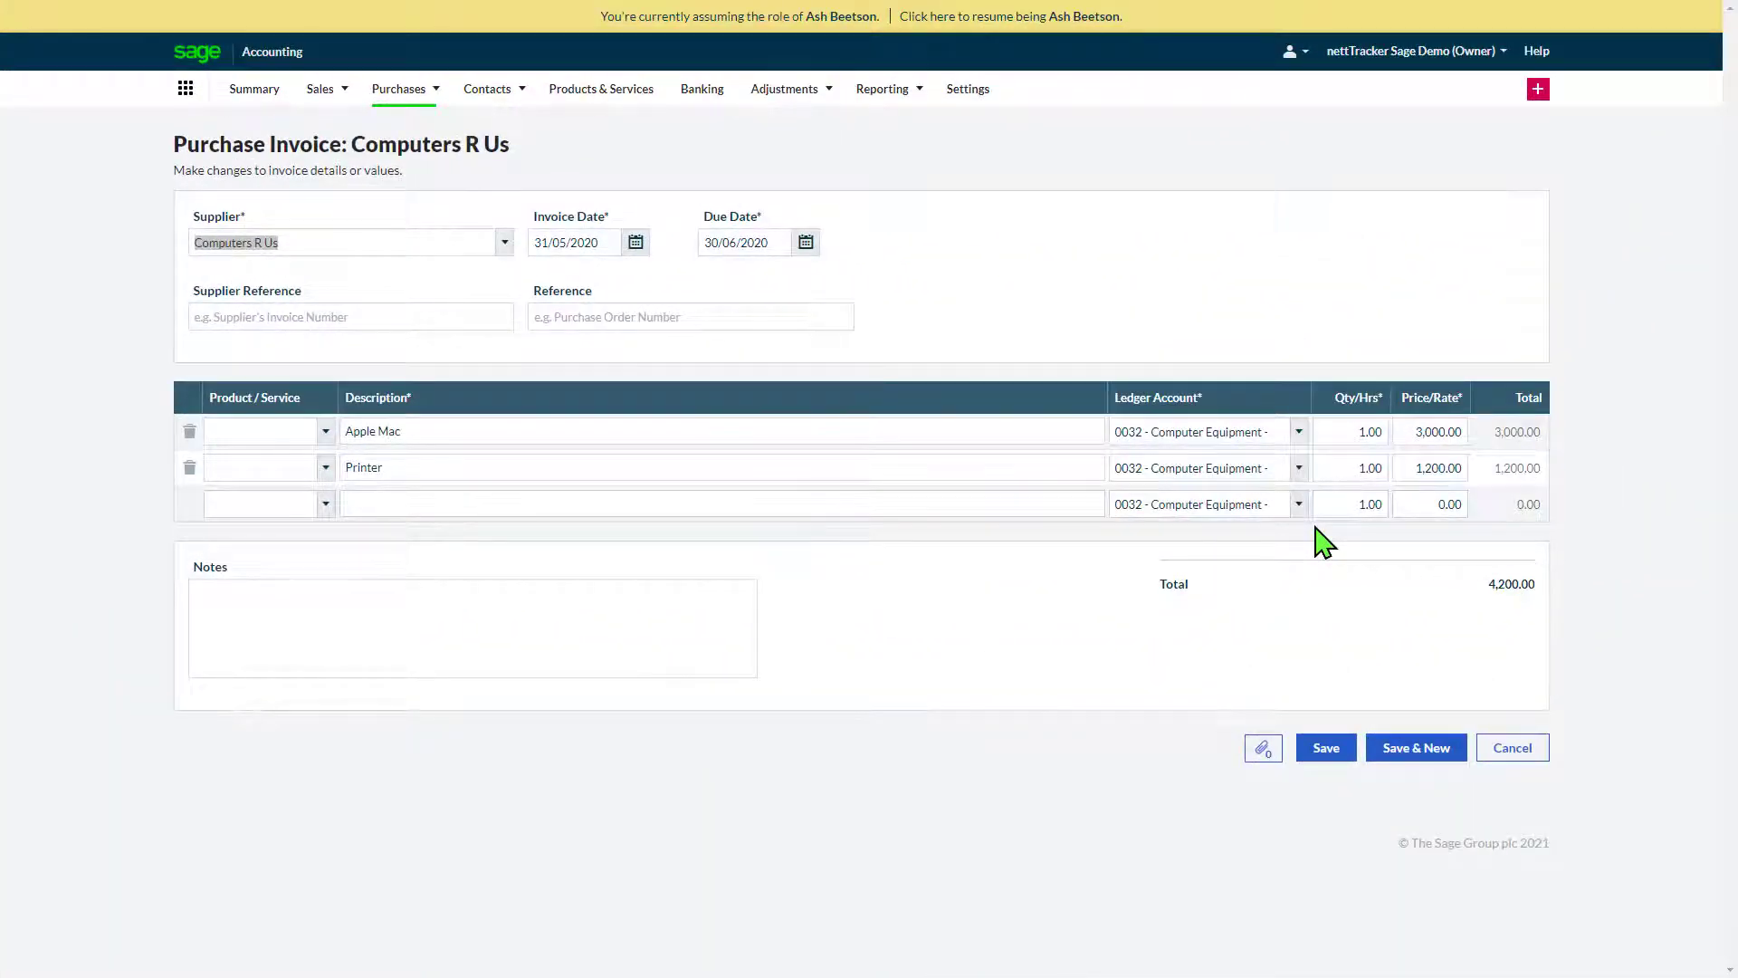
Set the price of the Printer line on the Computers R Us purchase invoice to 1500
click(1413, 468)
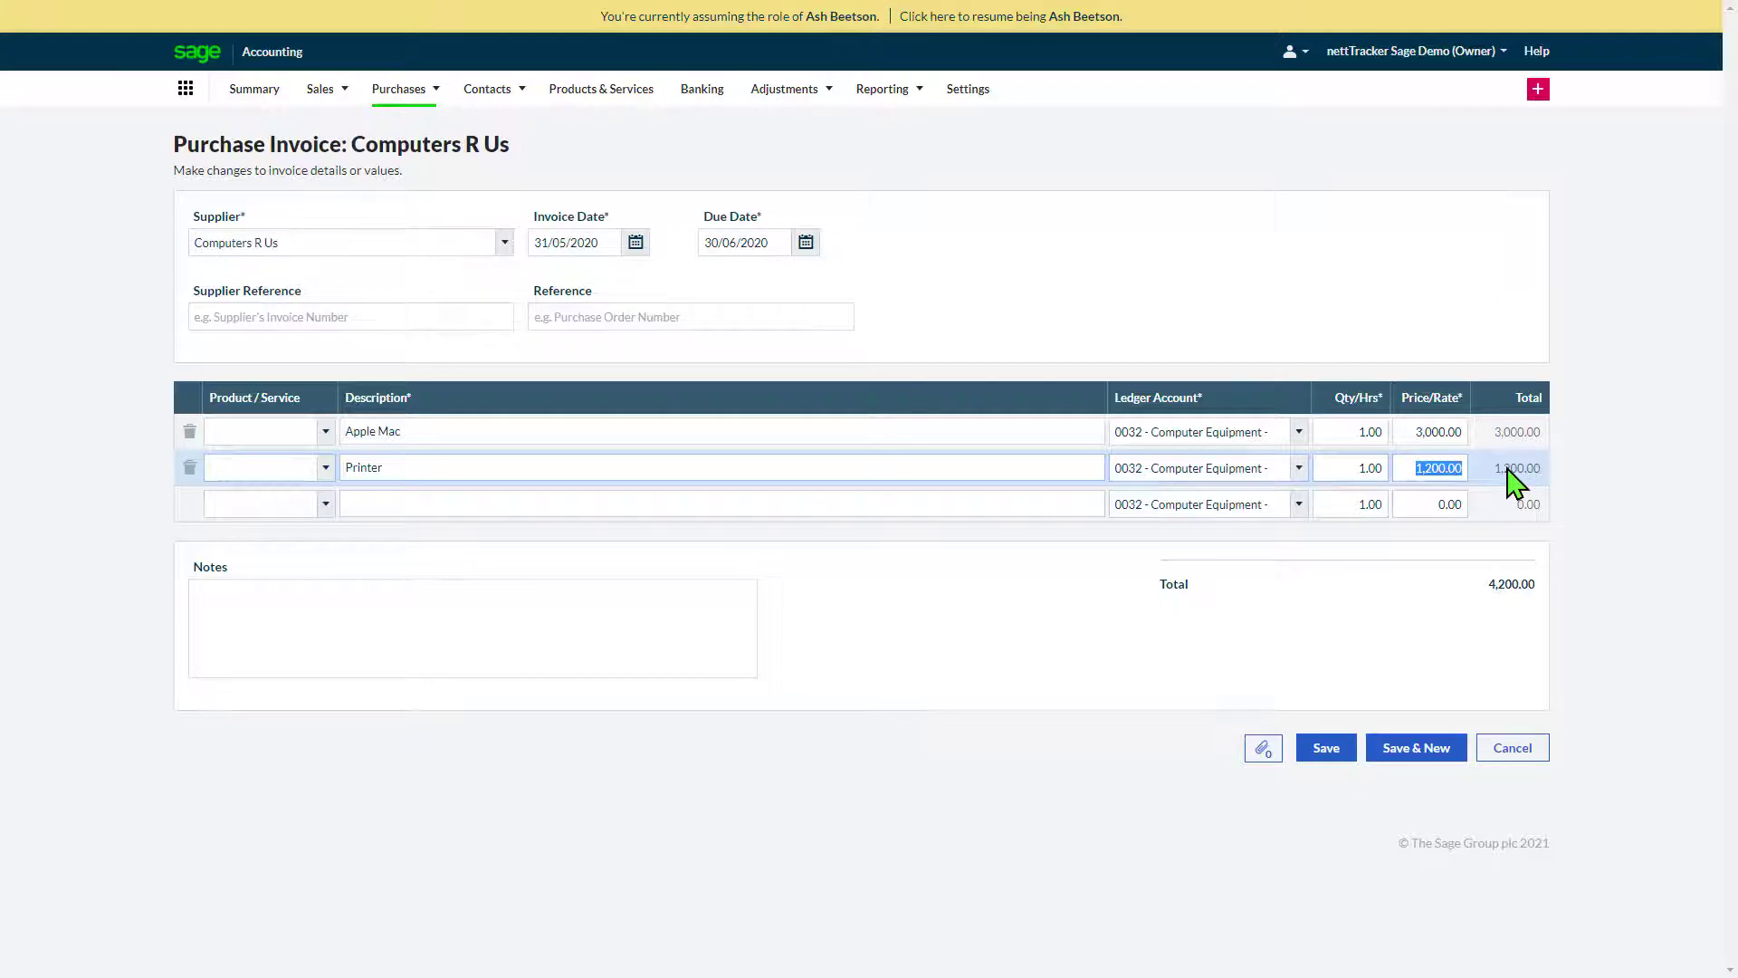
text(1500)
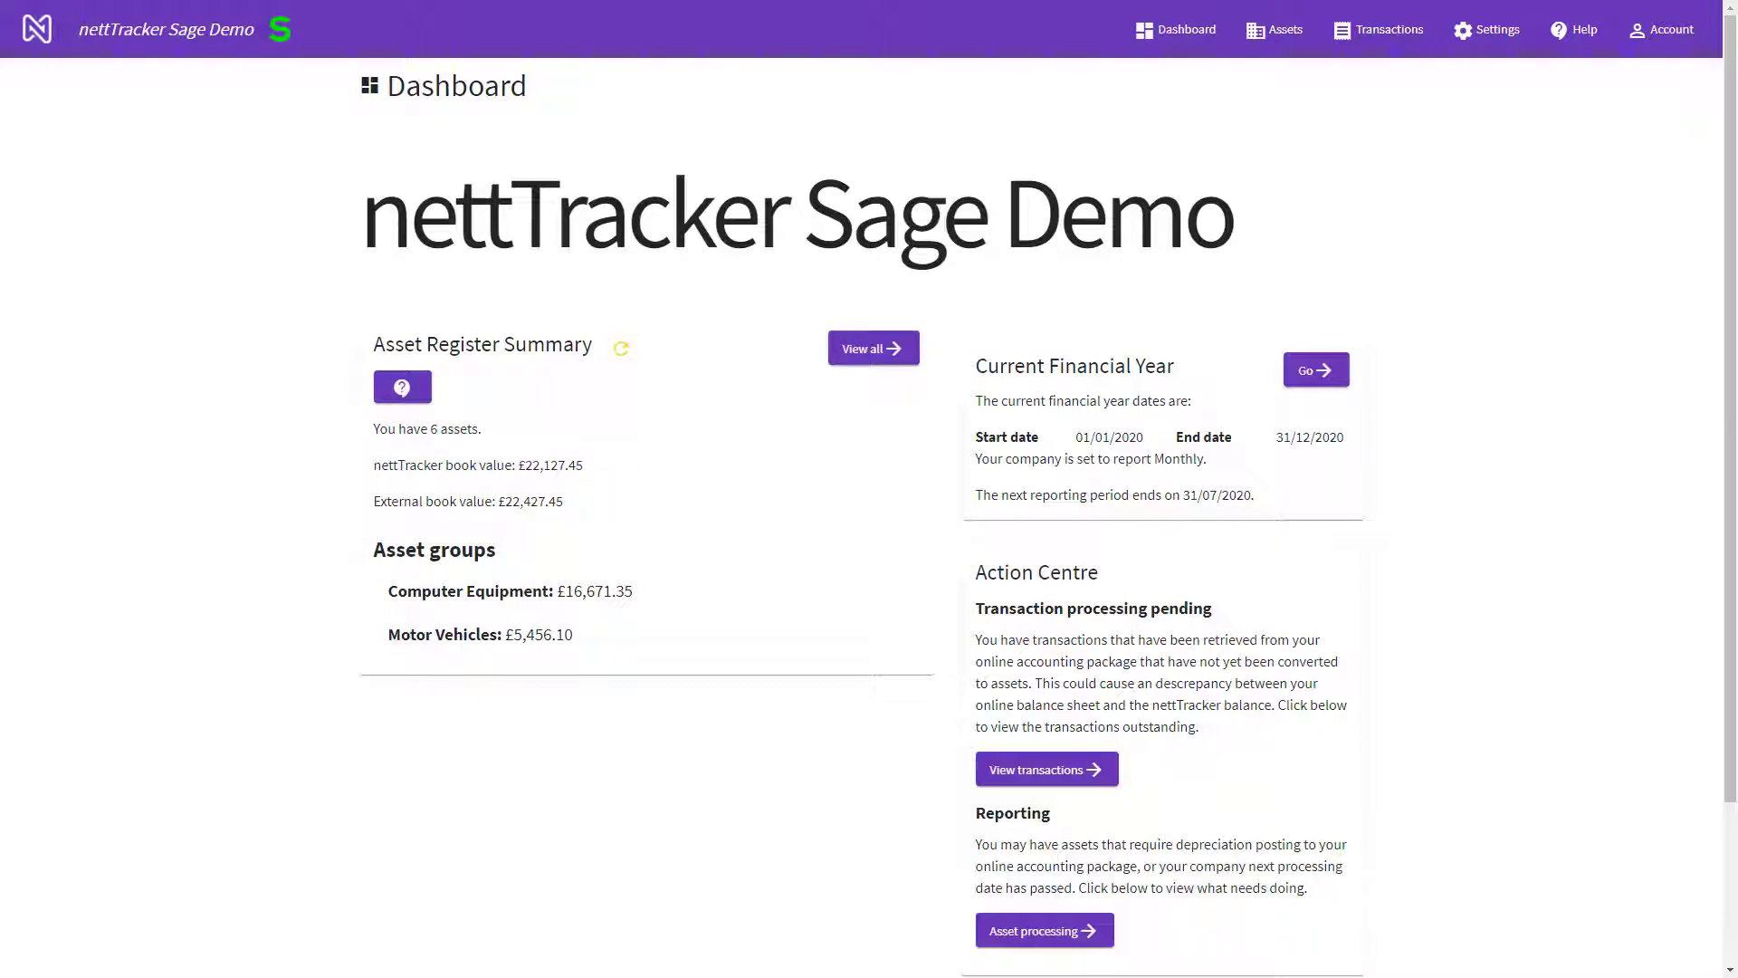
Switch to nettTracker, view all current assets and check the warning on the Printer asset
click(874, 349)
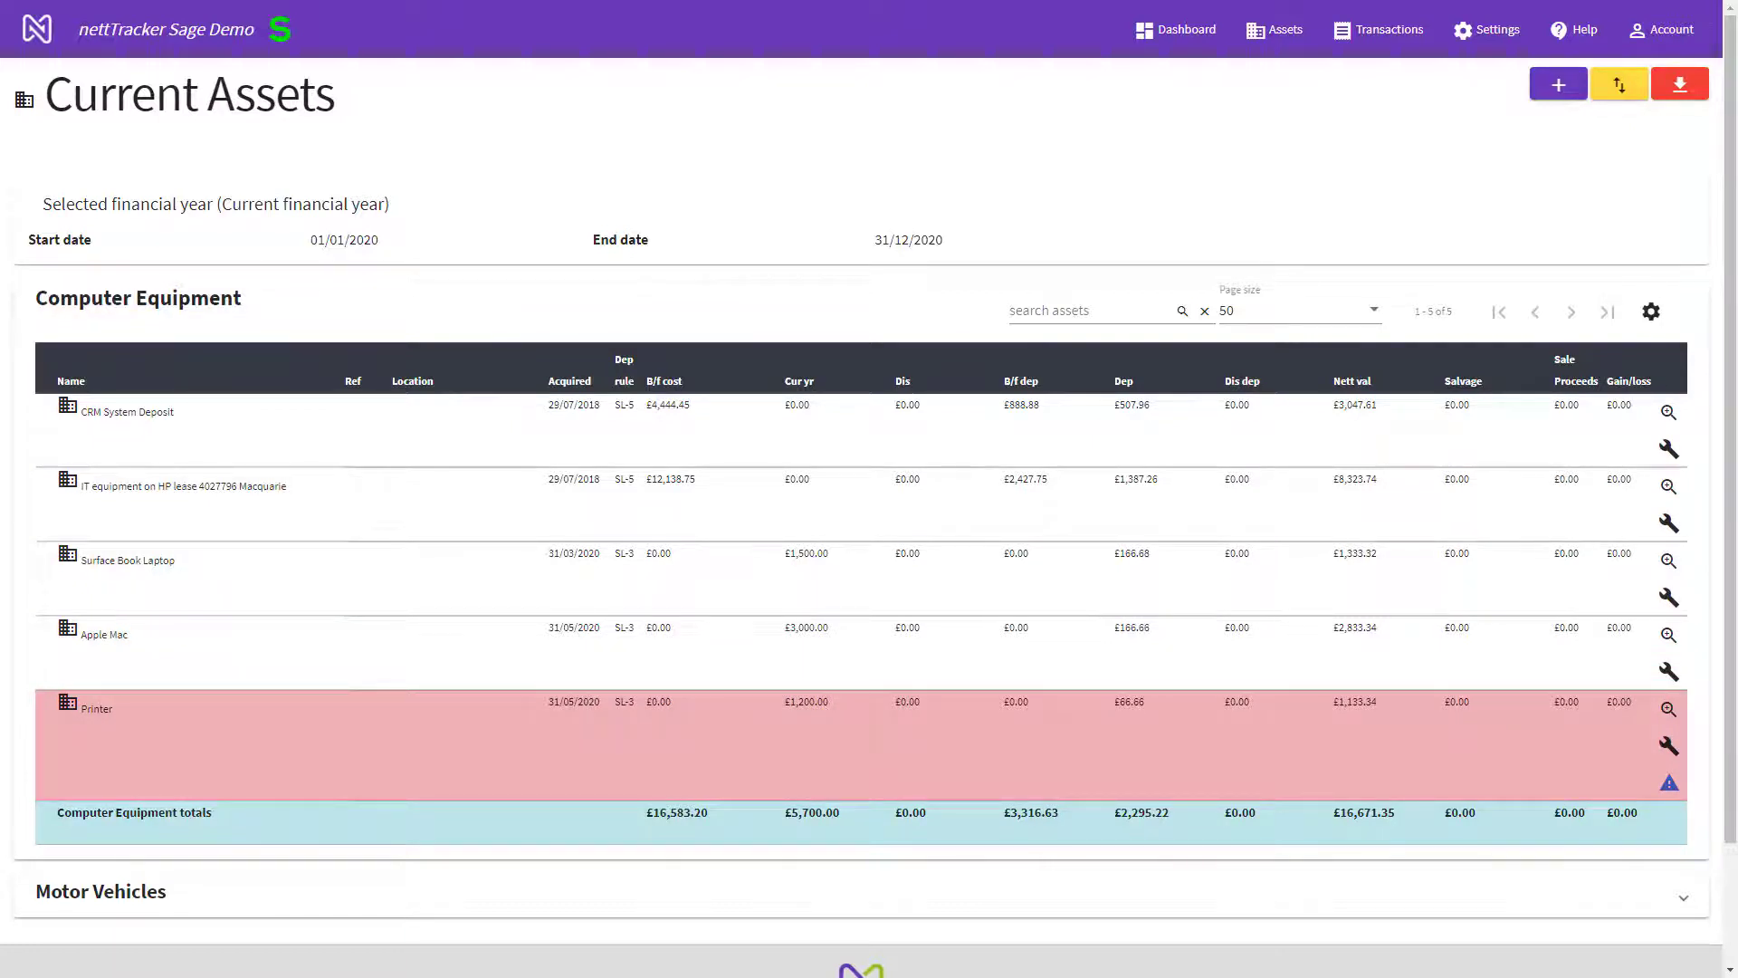
mouse_move(1669, 782)
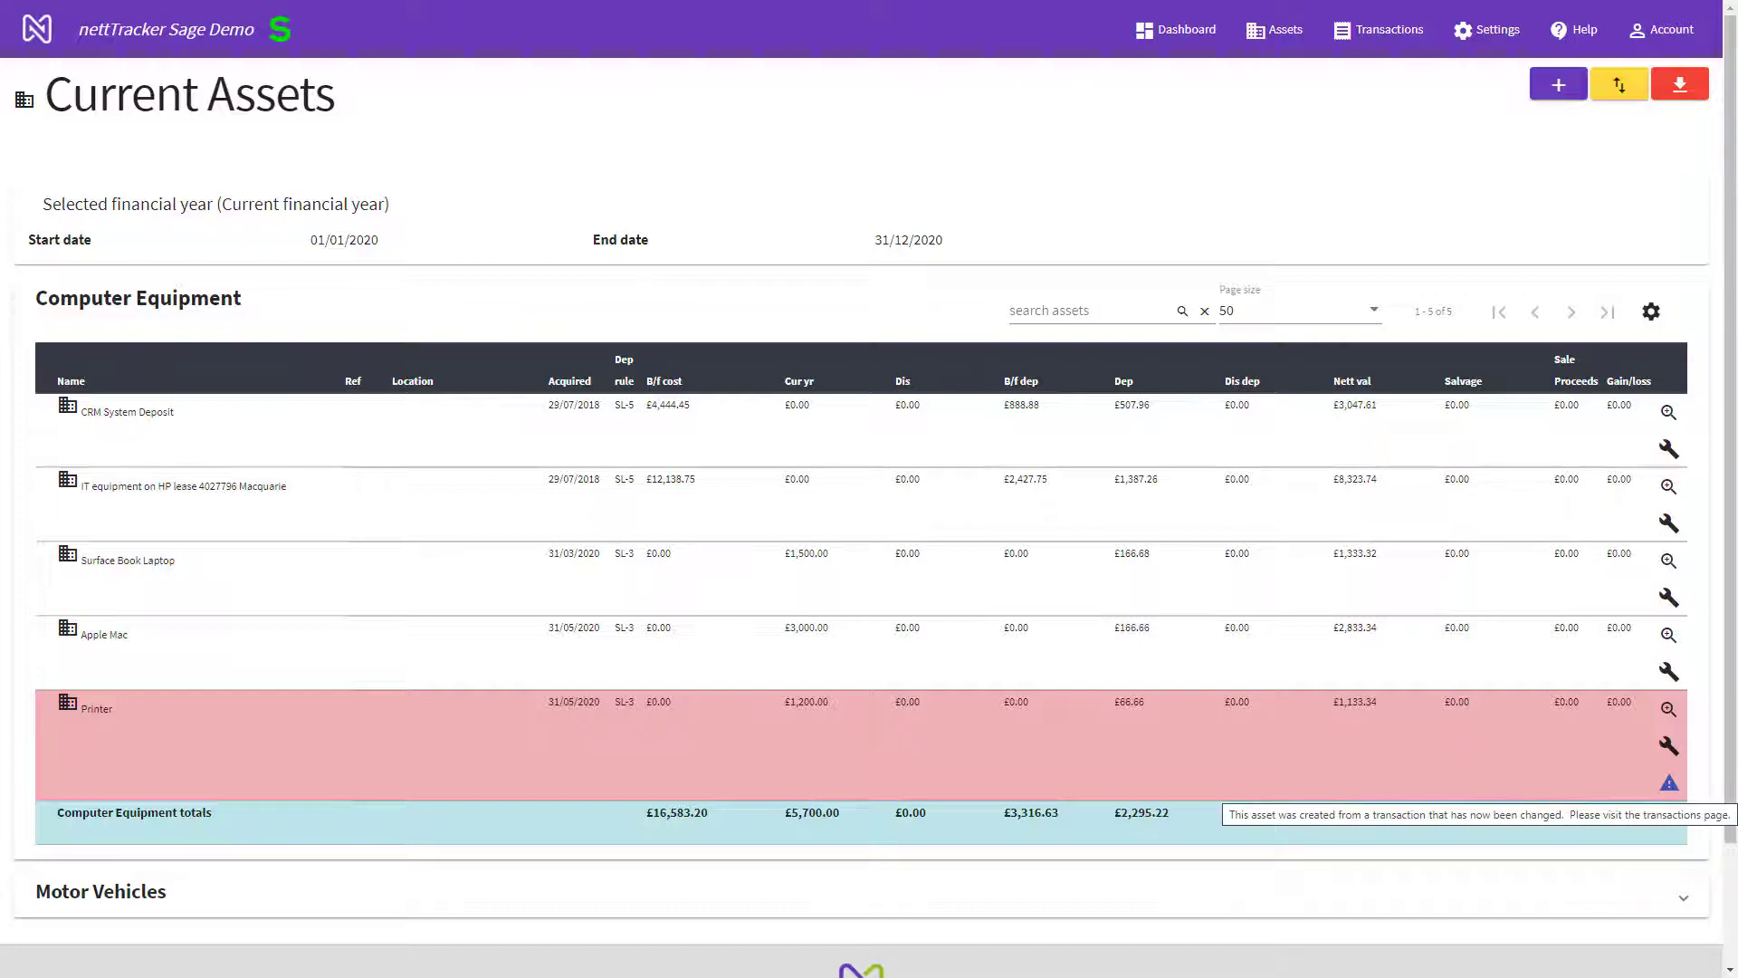
key(ctrl)
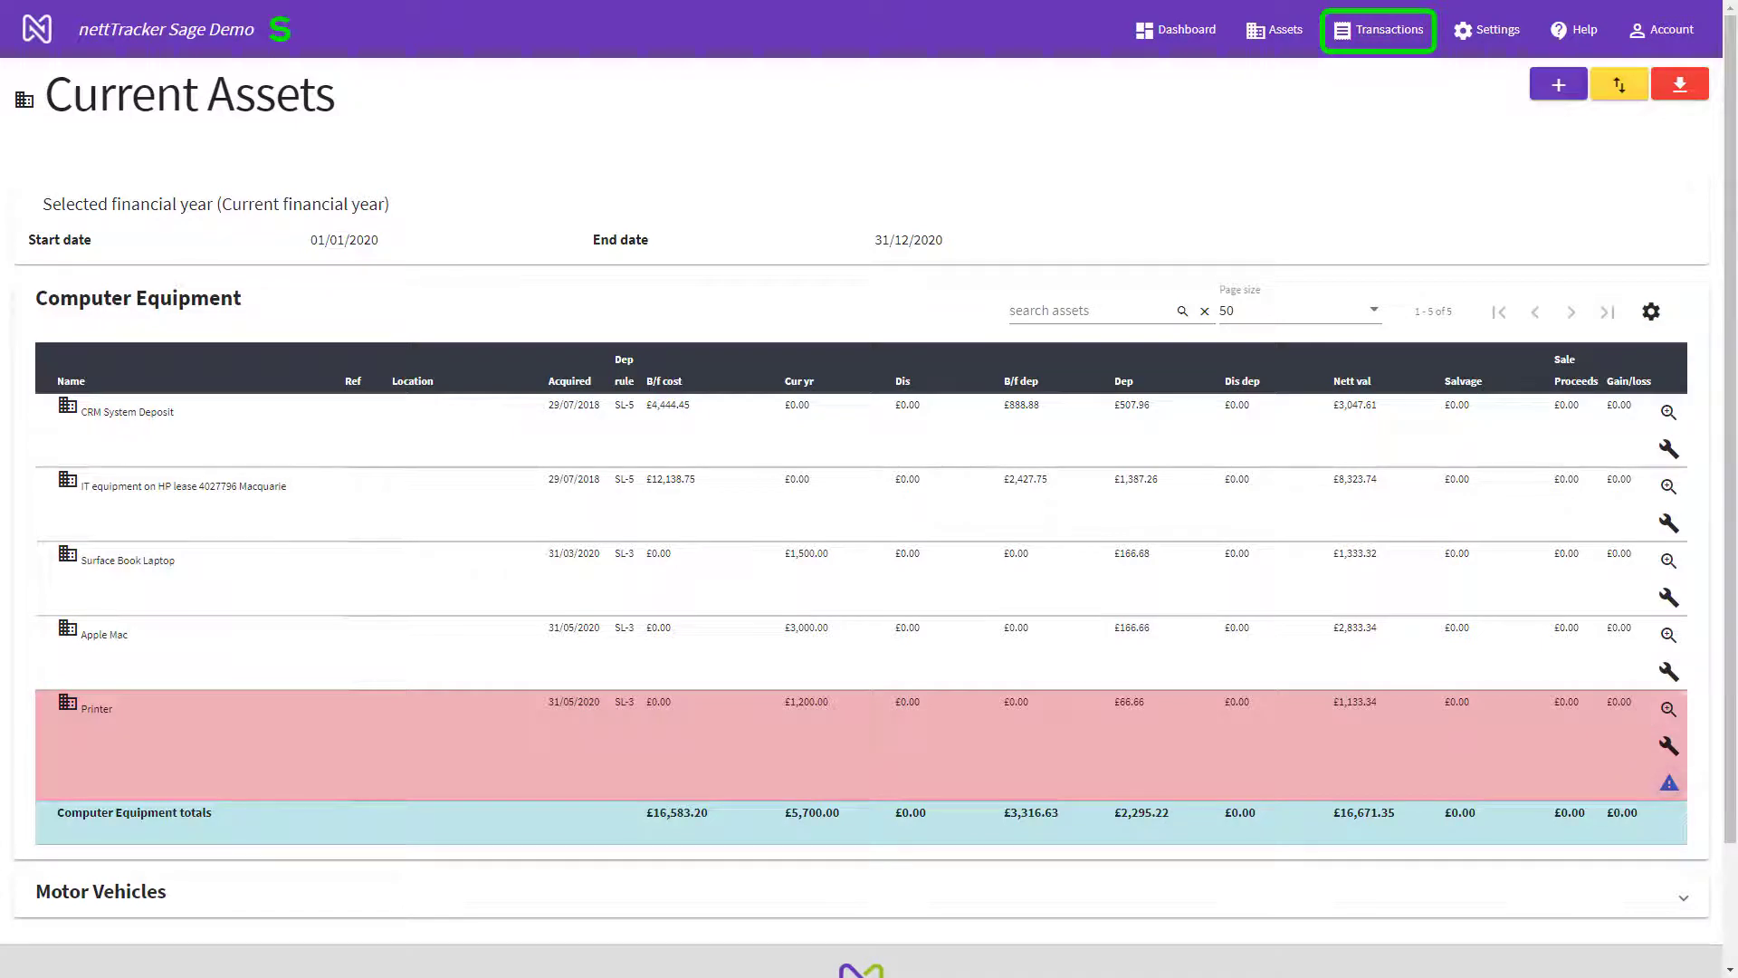
Update the Printer asset by processing the changes to its modified transaction, and check it in the current assets
click(1379, 31)
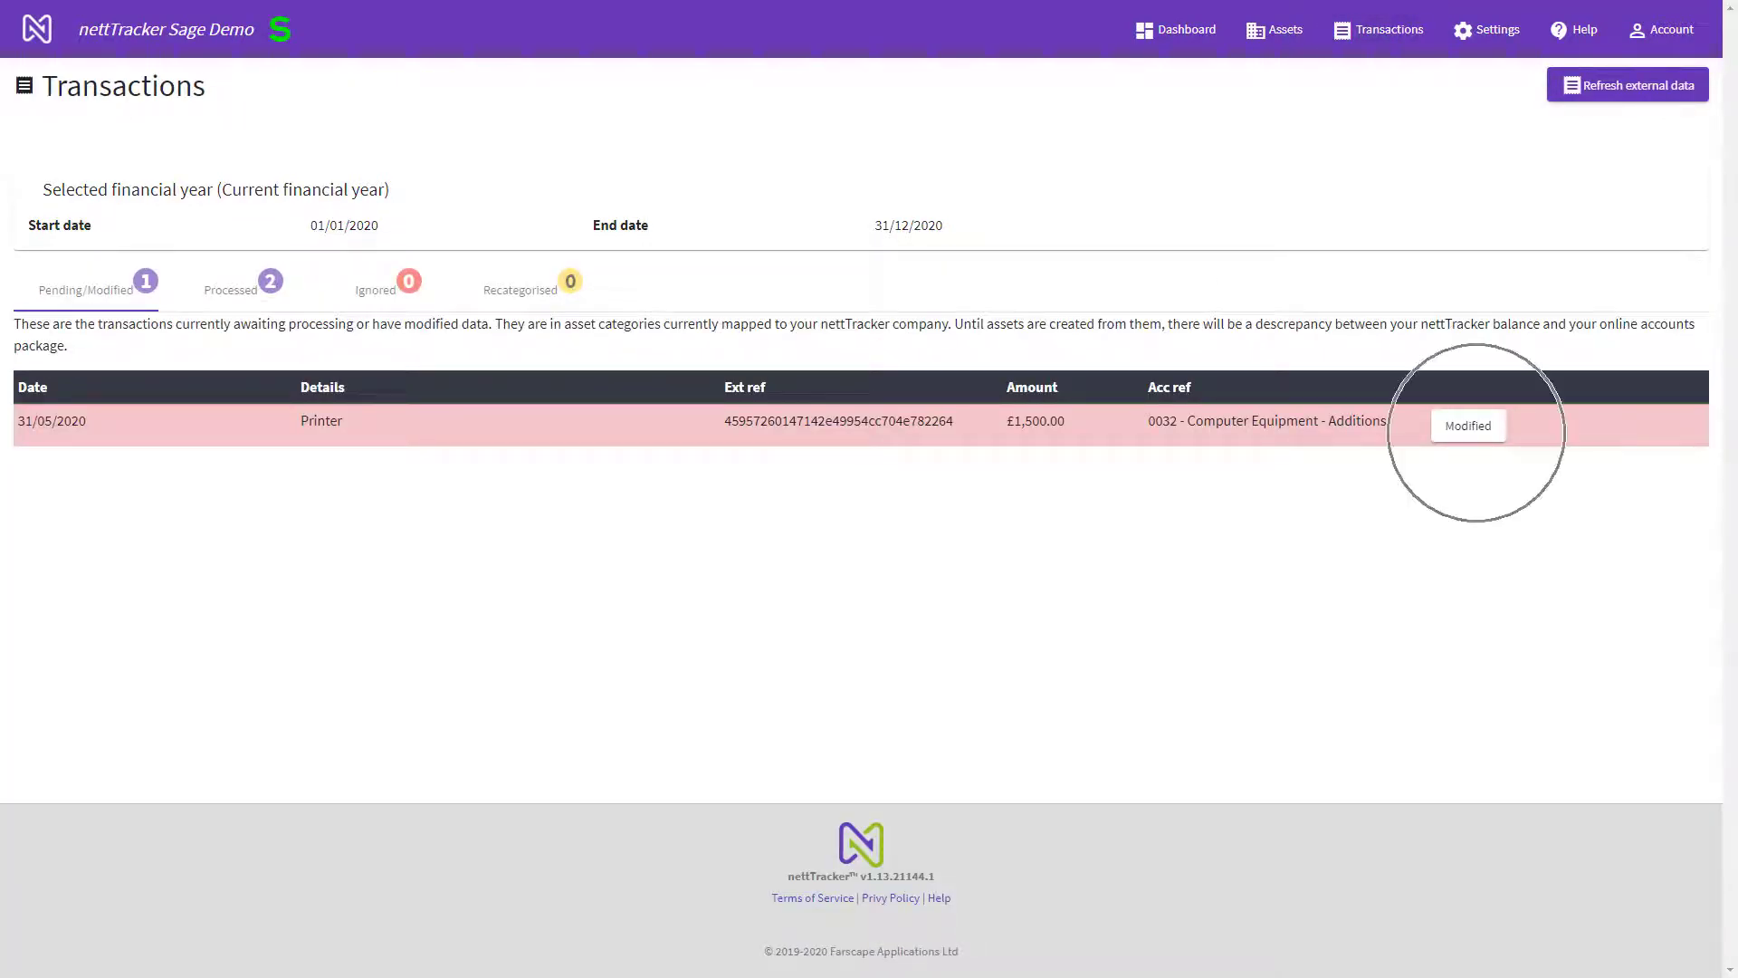
click(1476, 431)
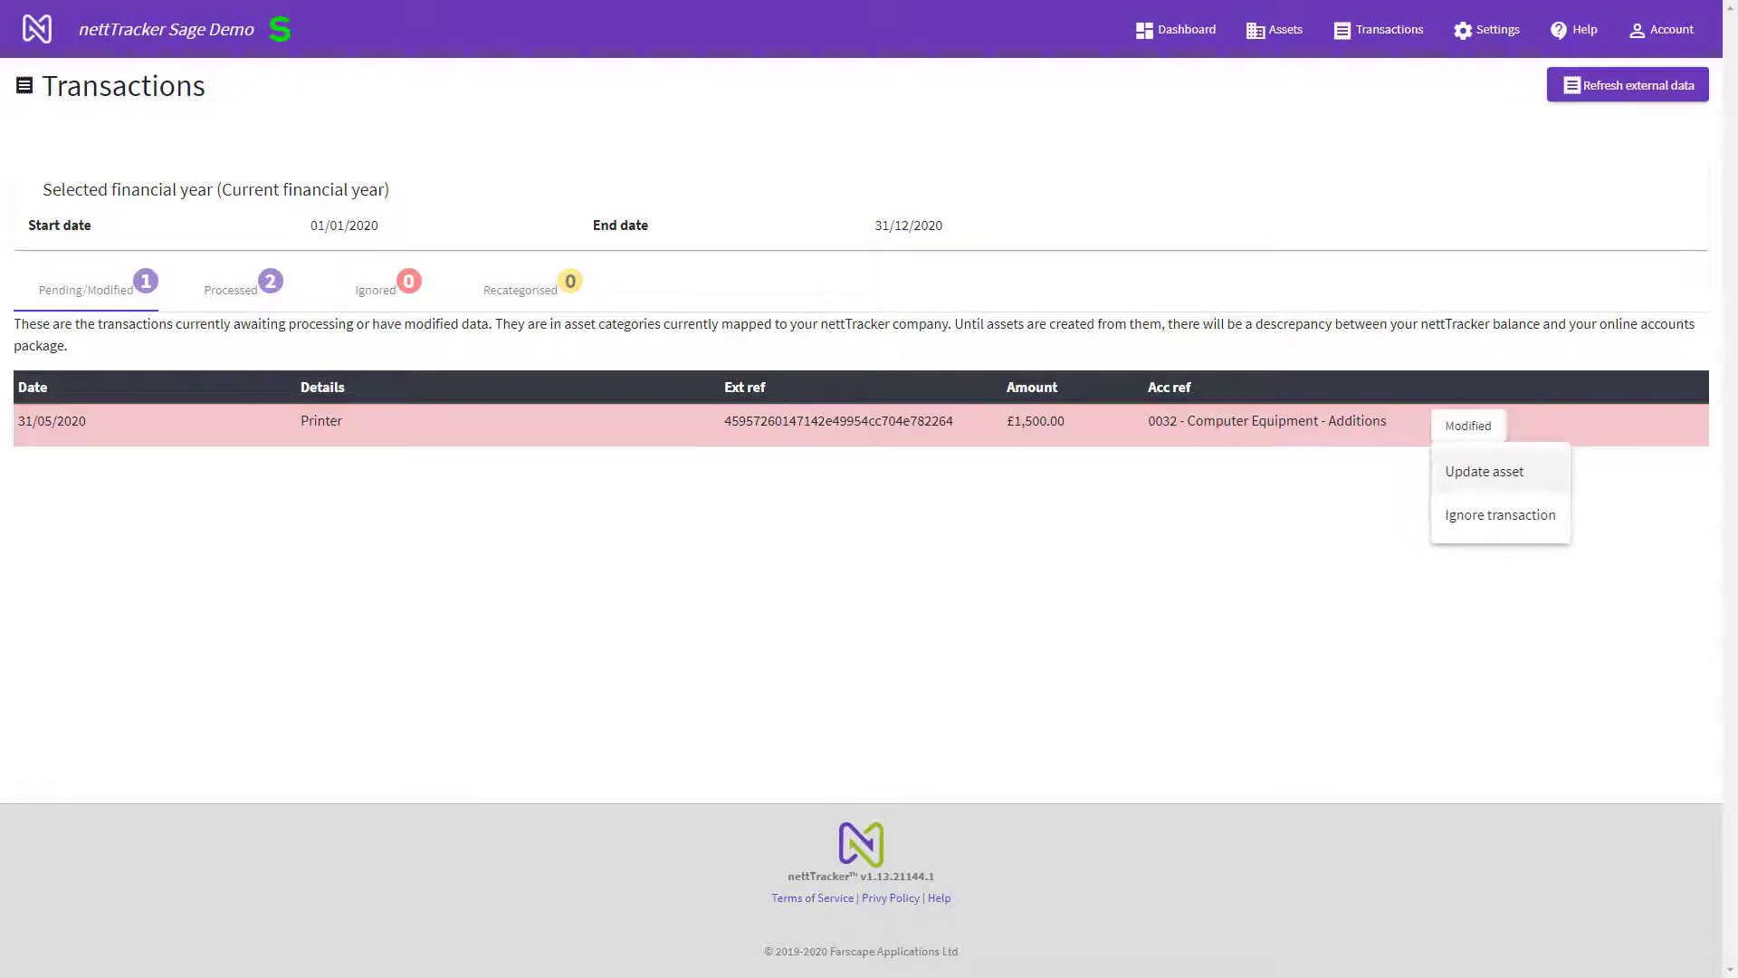
click(1485, 471)
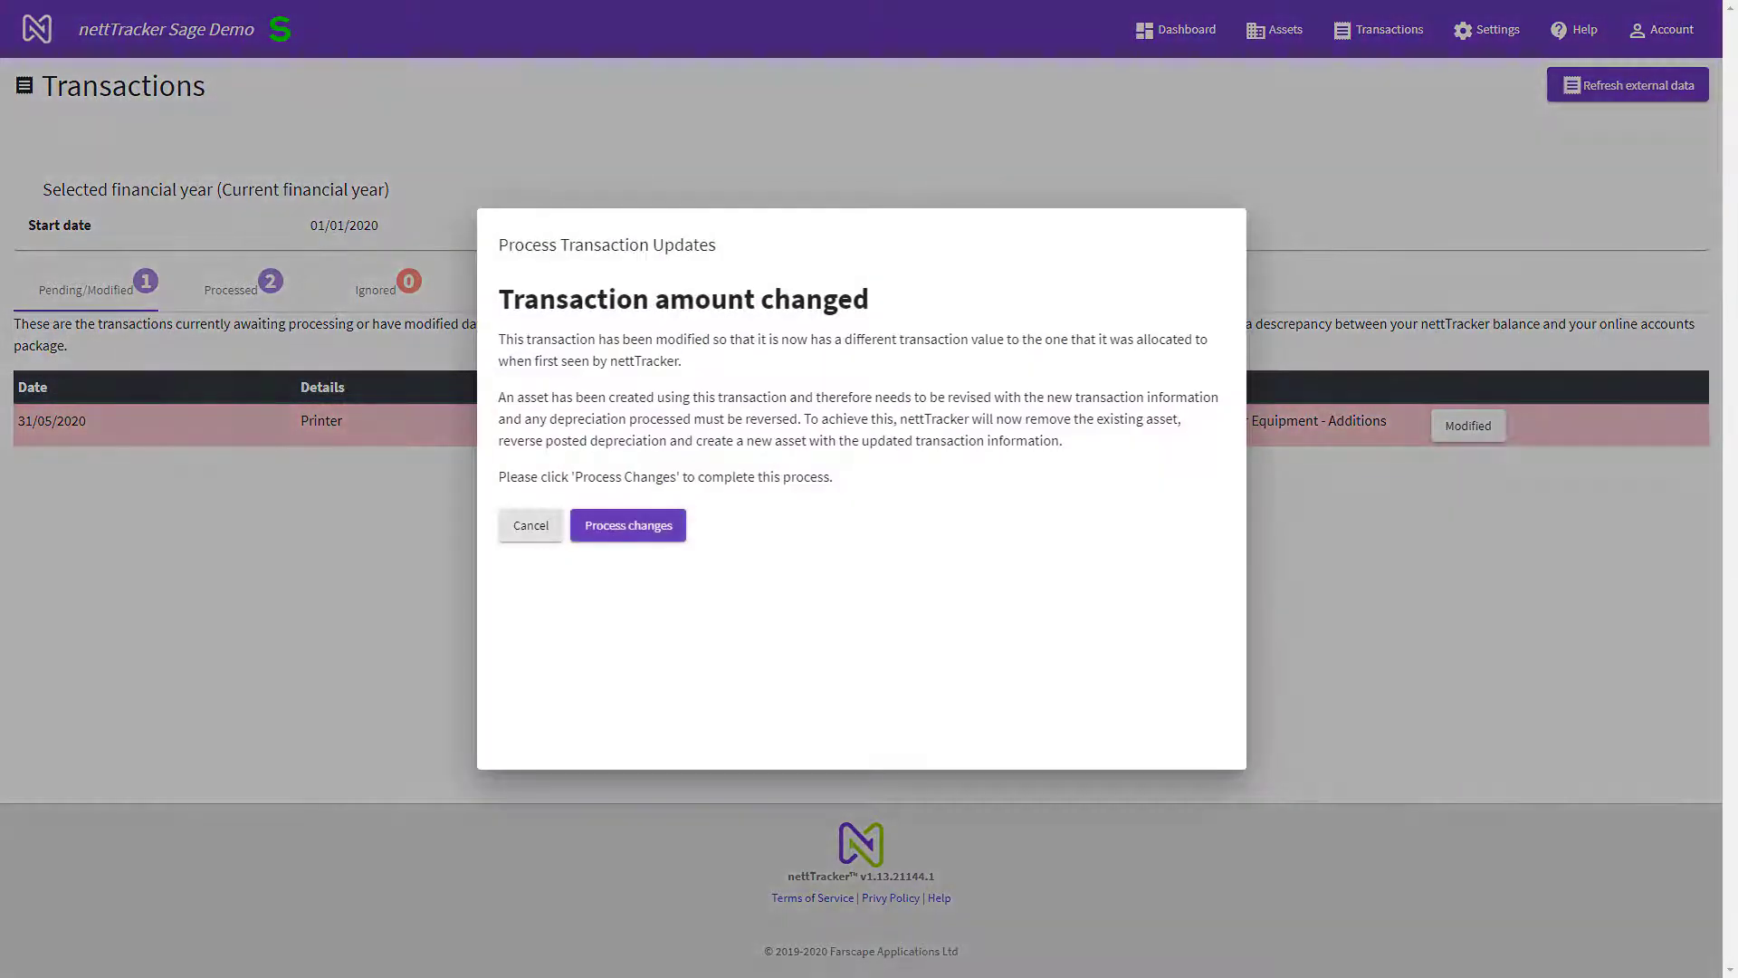
click(628, 525)
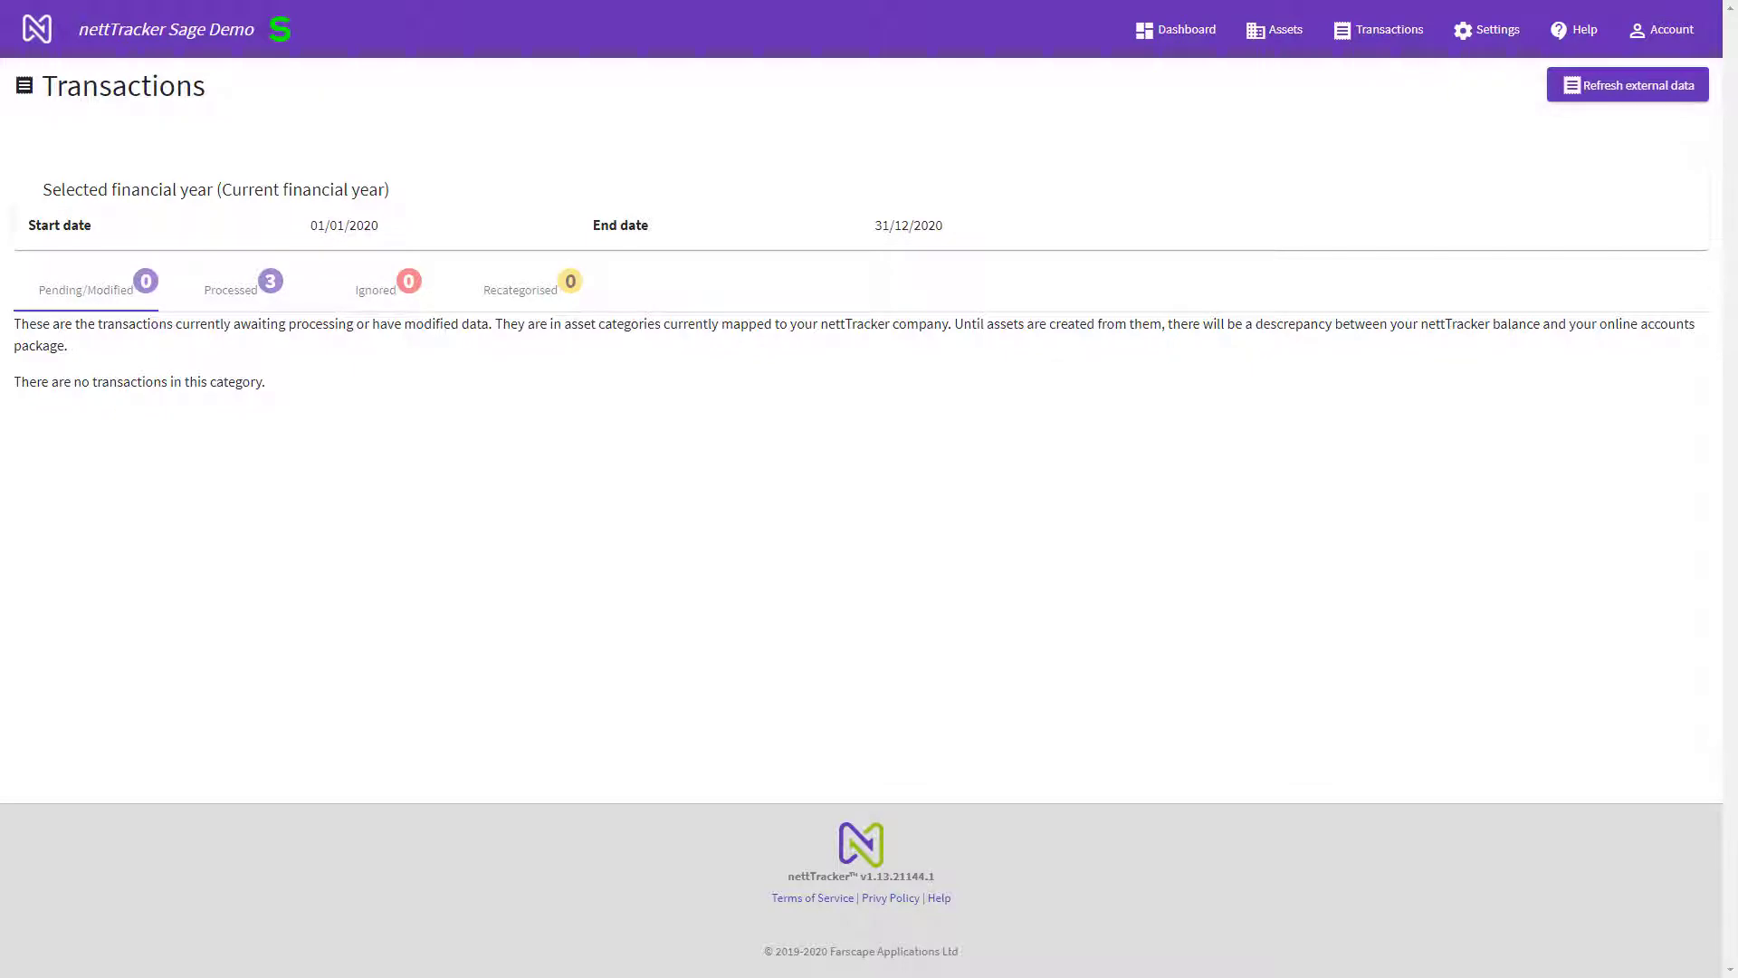
click(1275, 30)
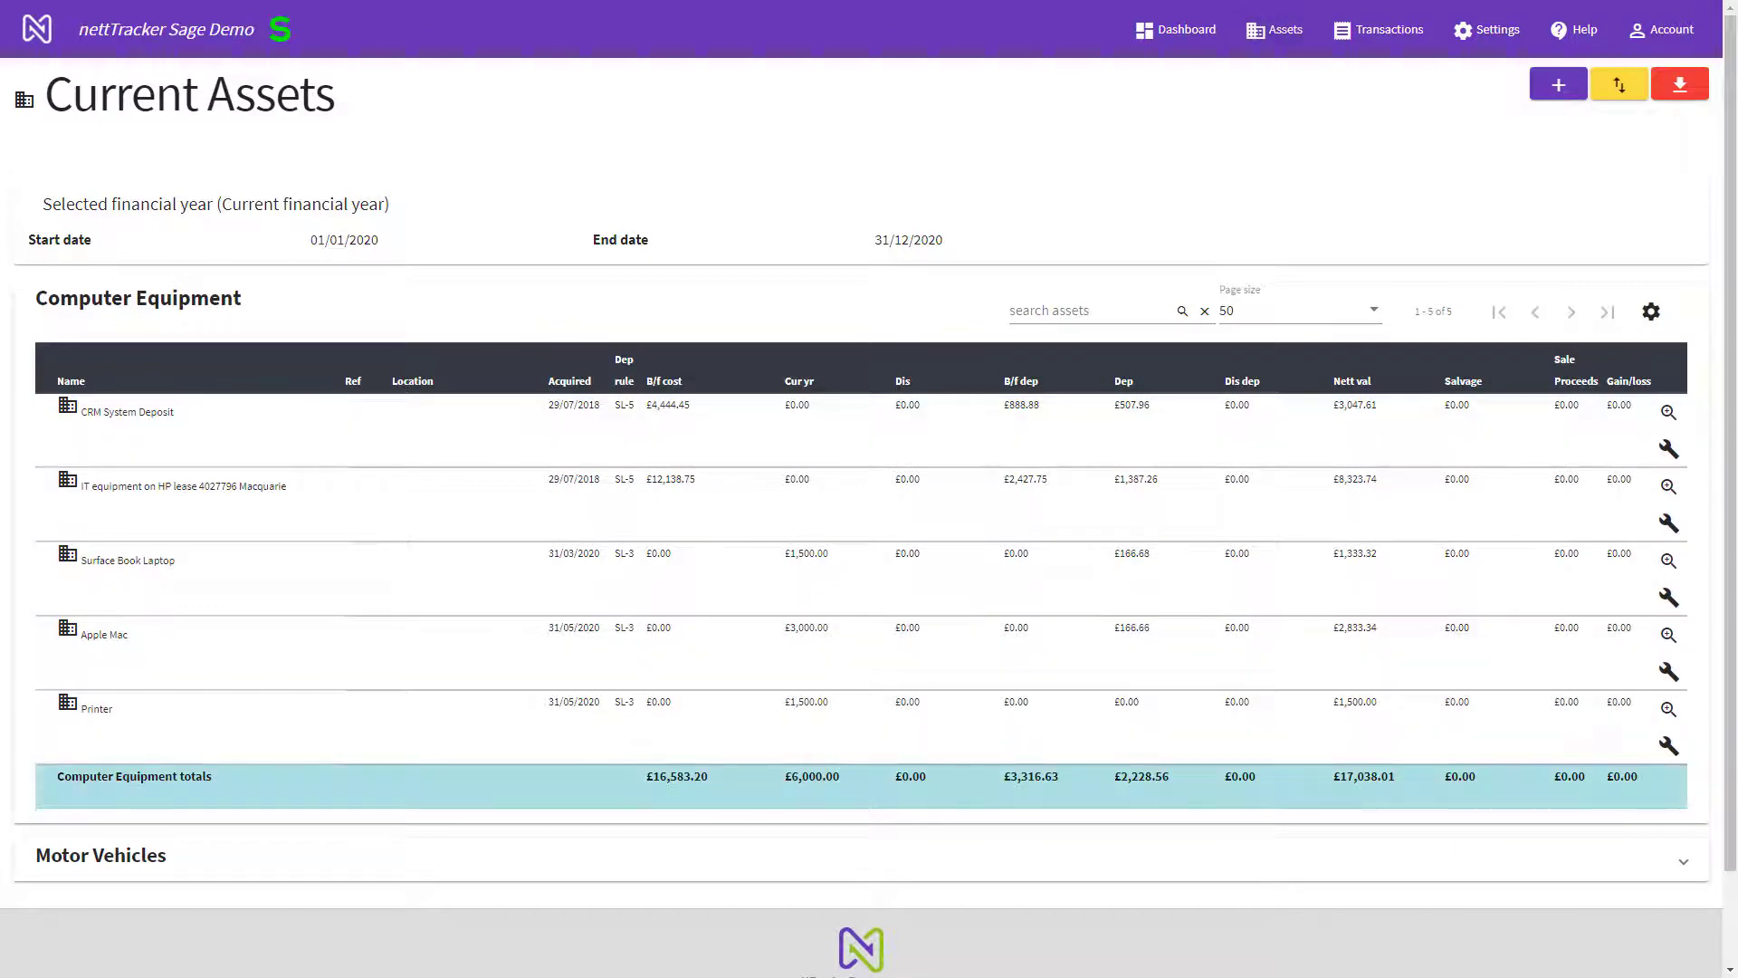
click(798, 710)
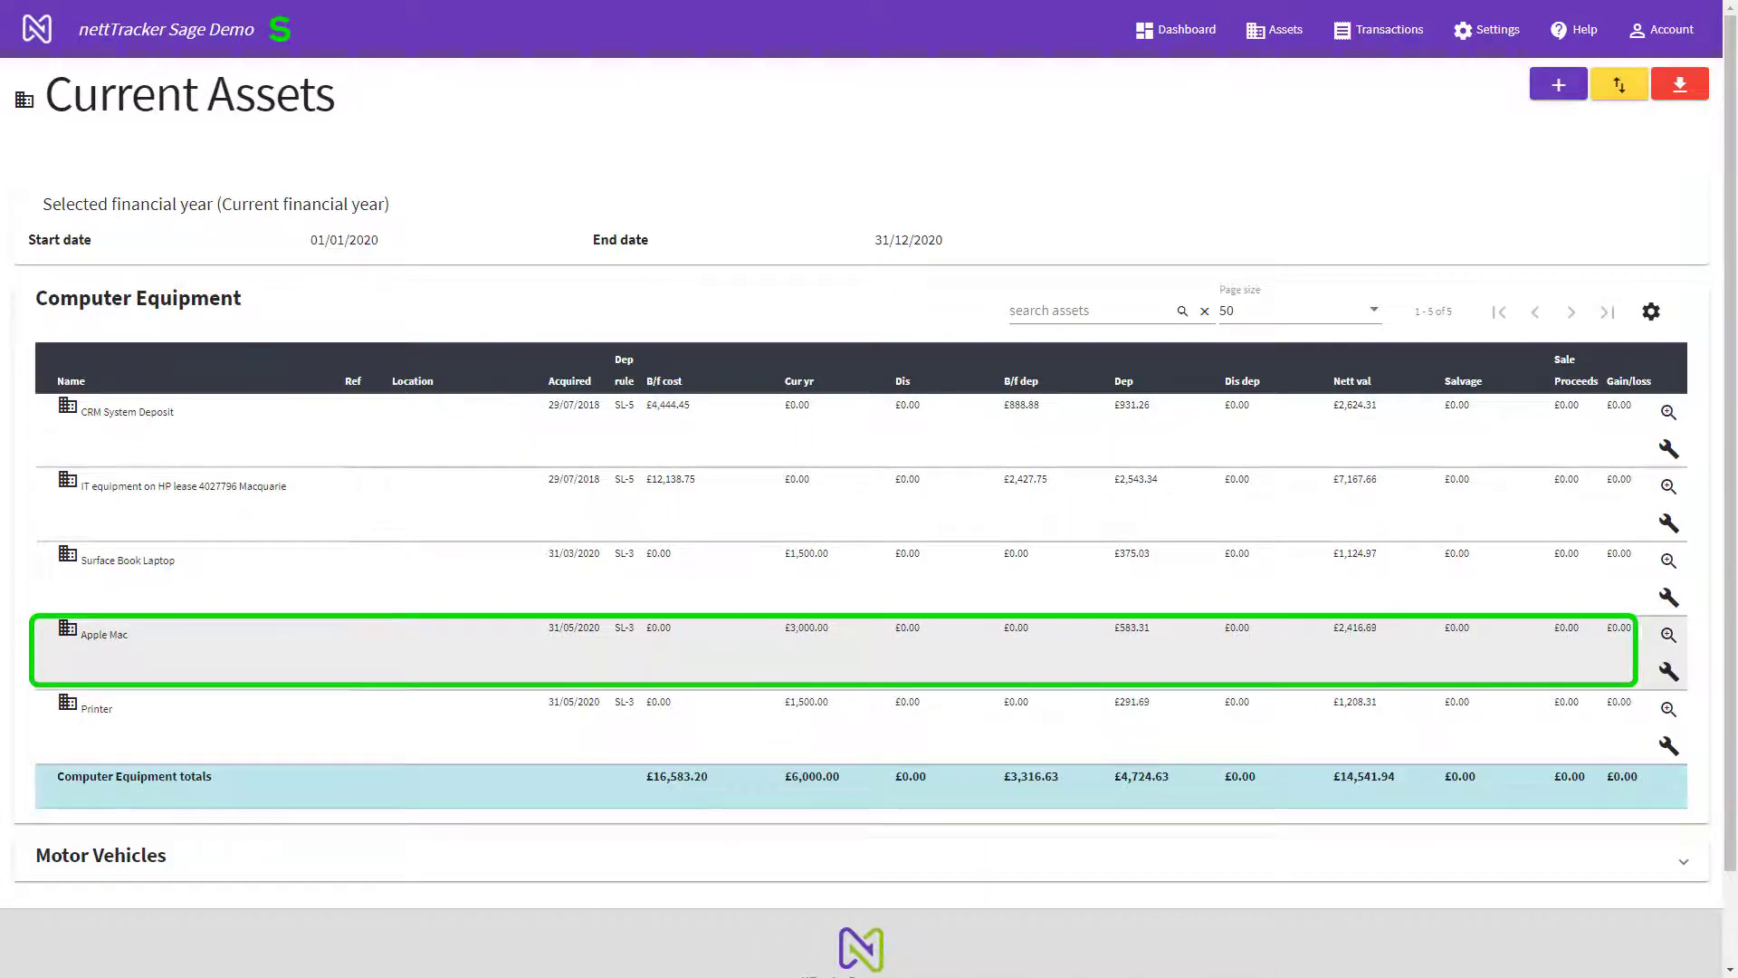
Dispose of the Apple Mac asset with a disposal date of 26/11/2020 and sale proceeds of £2500
click(1668, 671)
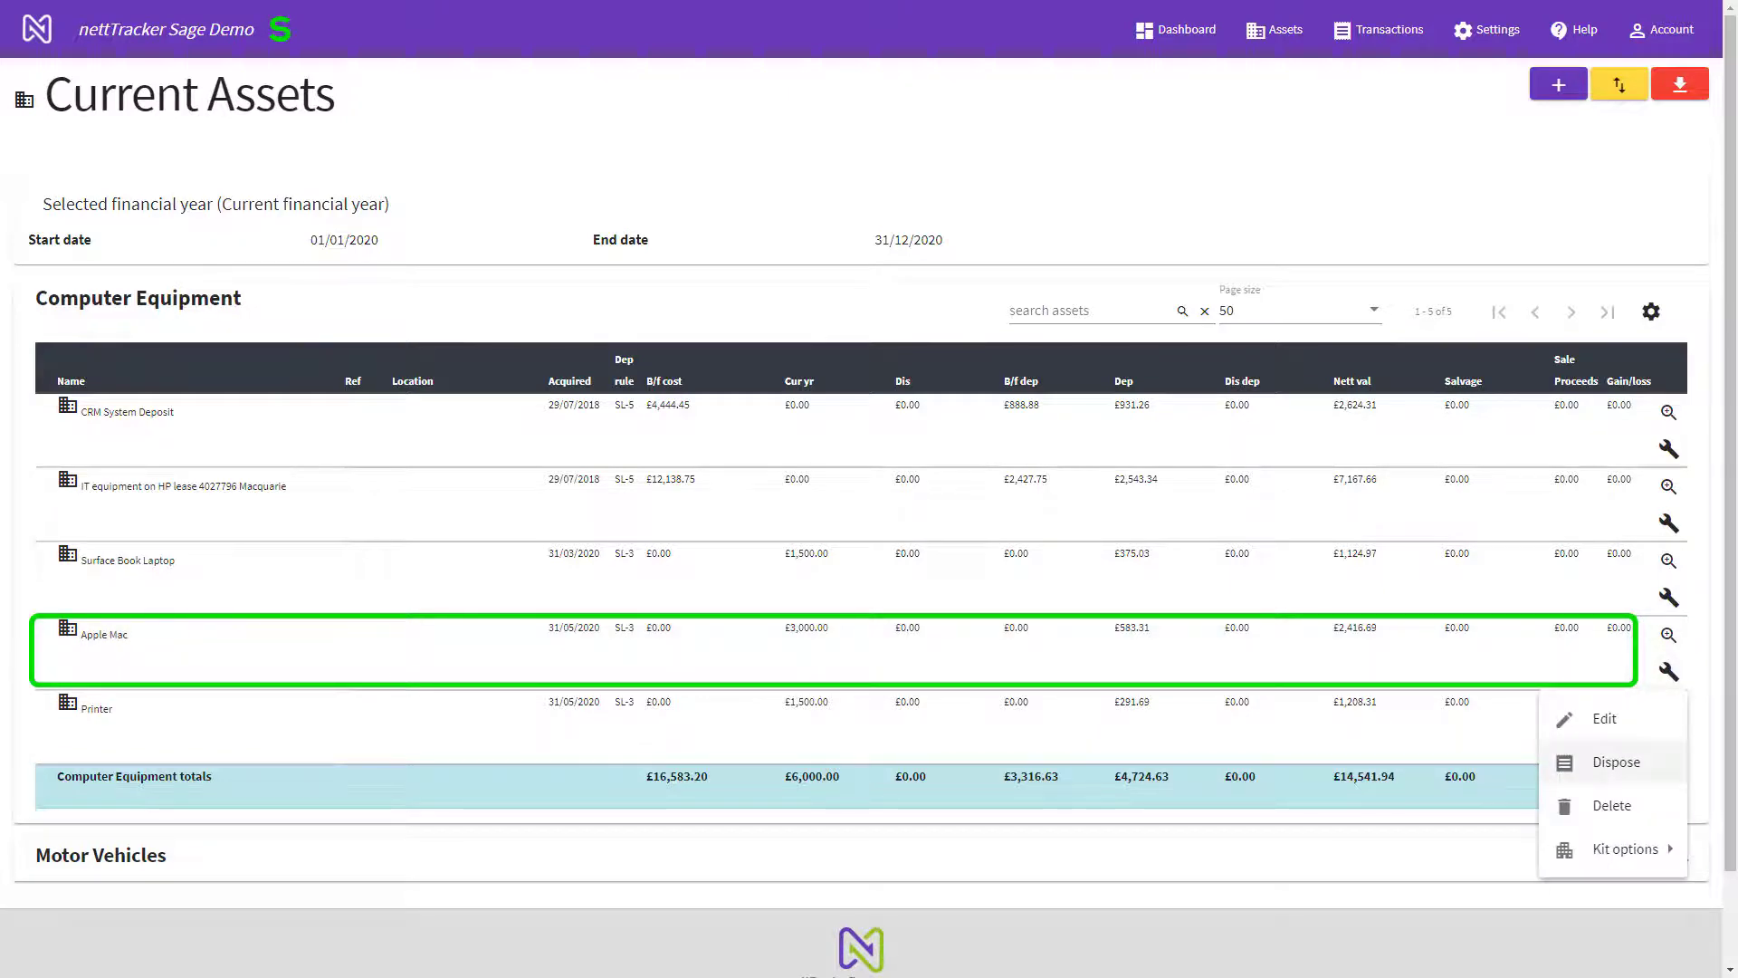
click(1616, 762)
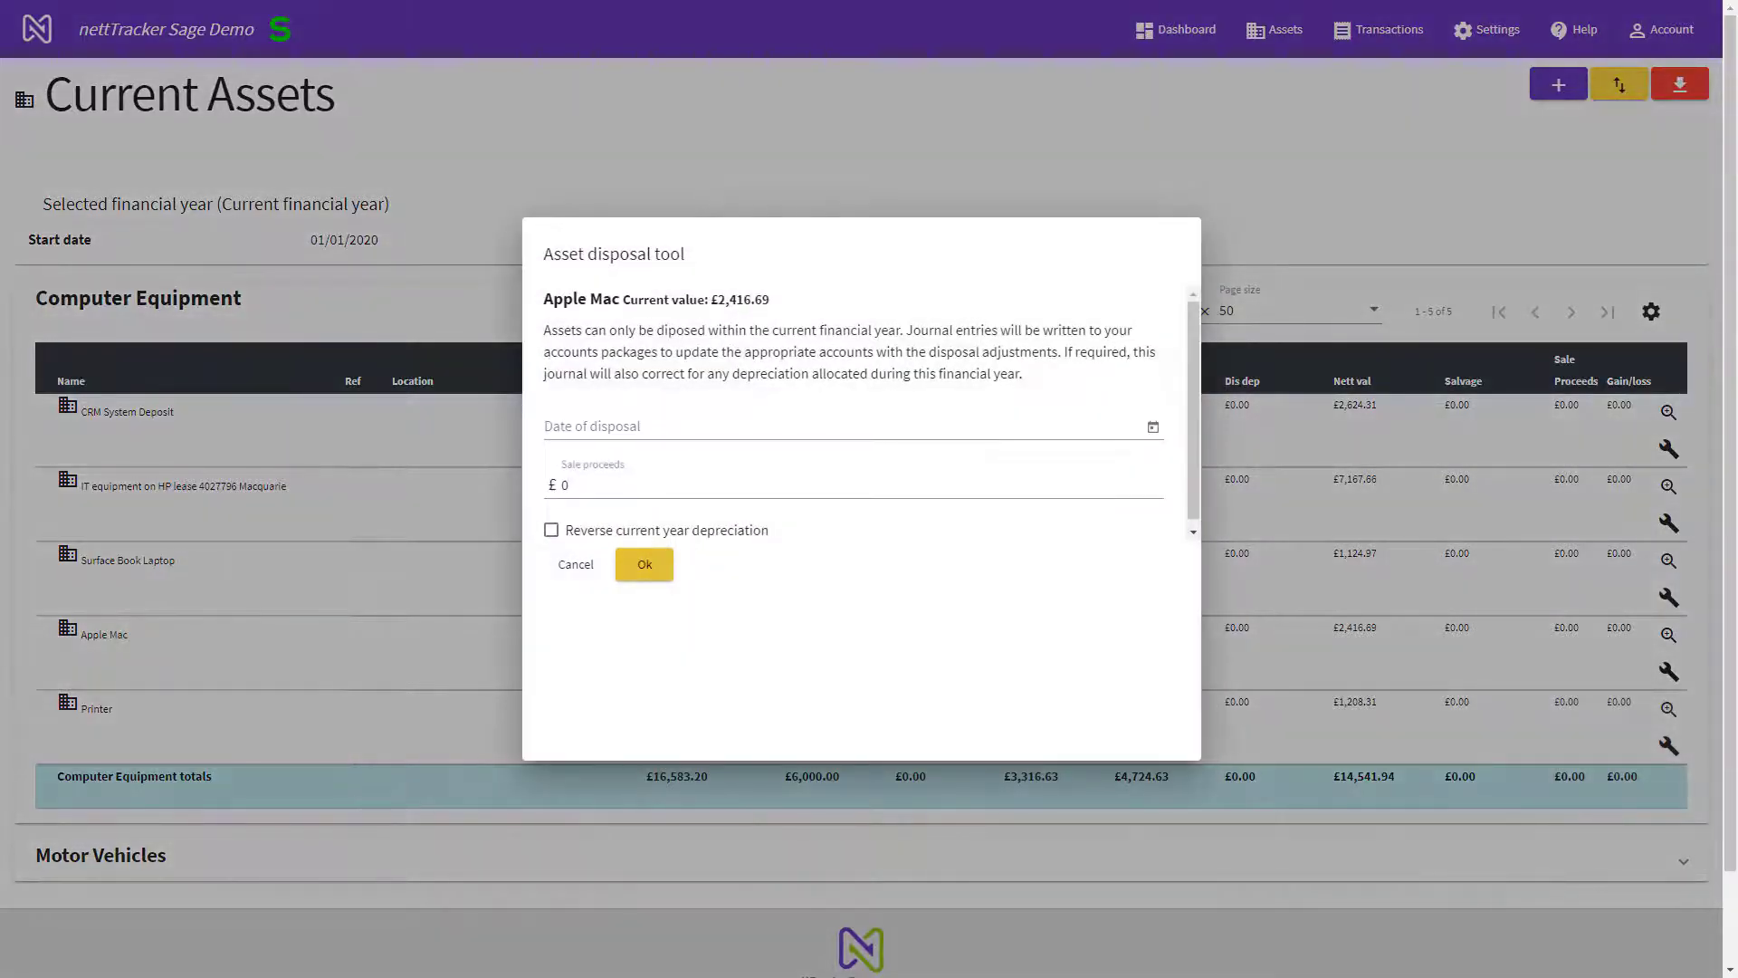
click(1152, 427)
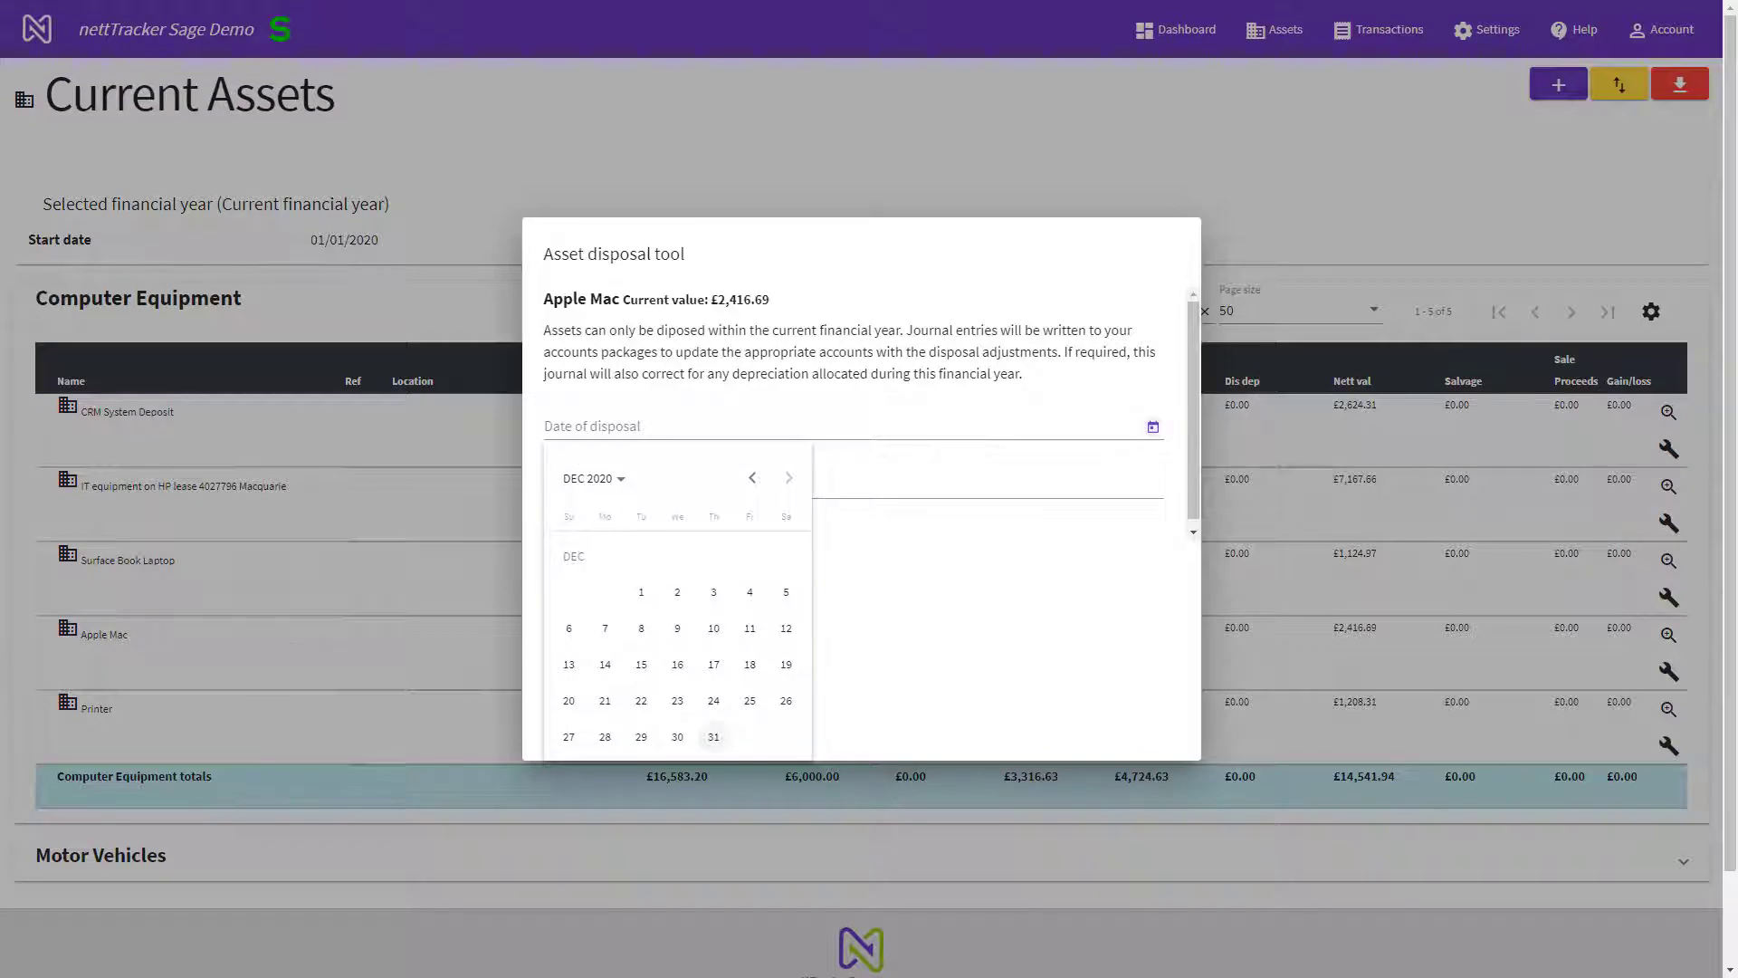
click(753, 477)
click(714, 701)
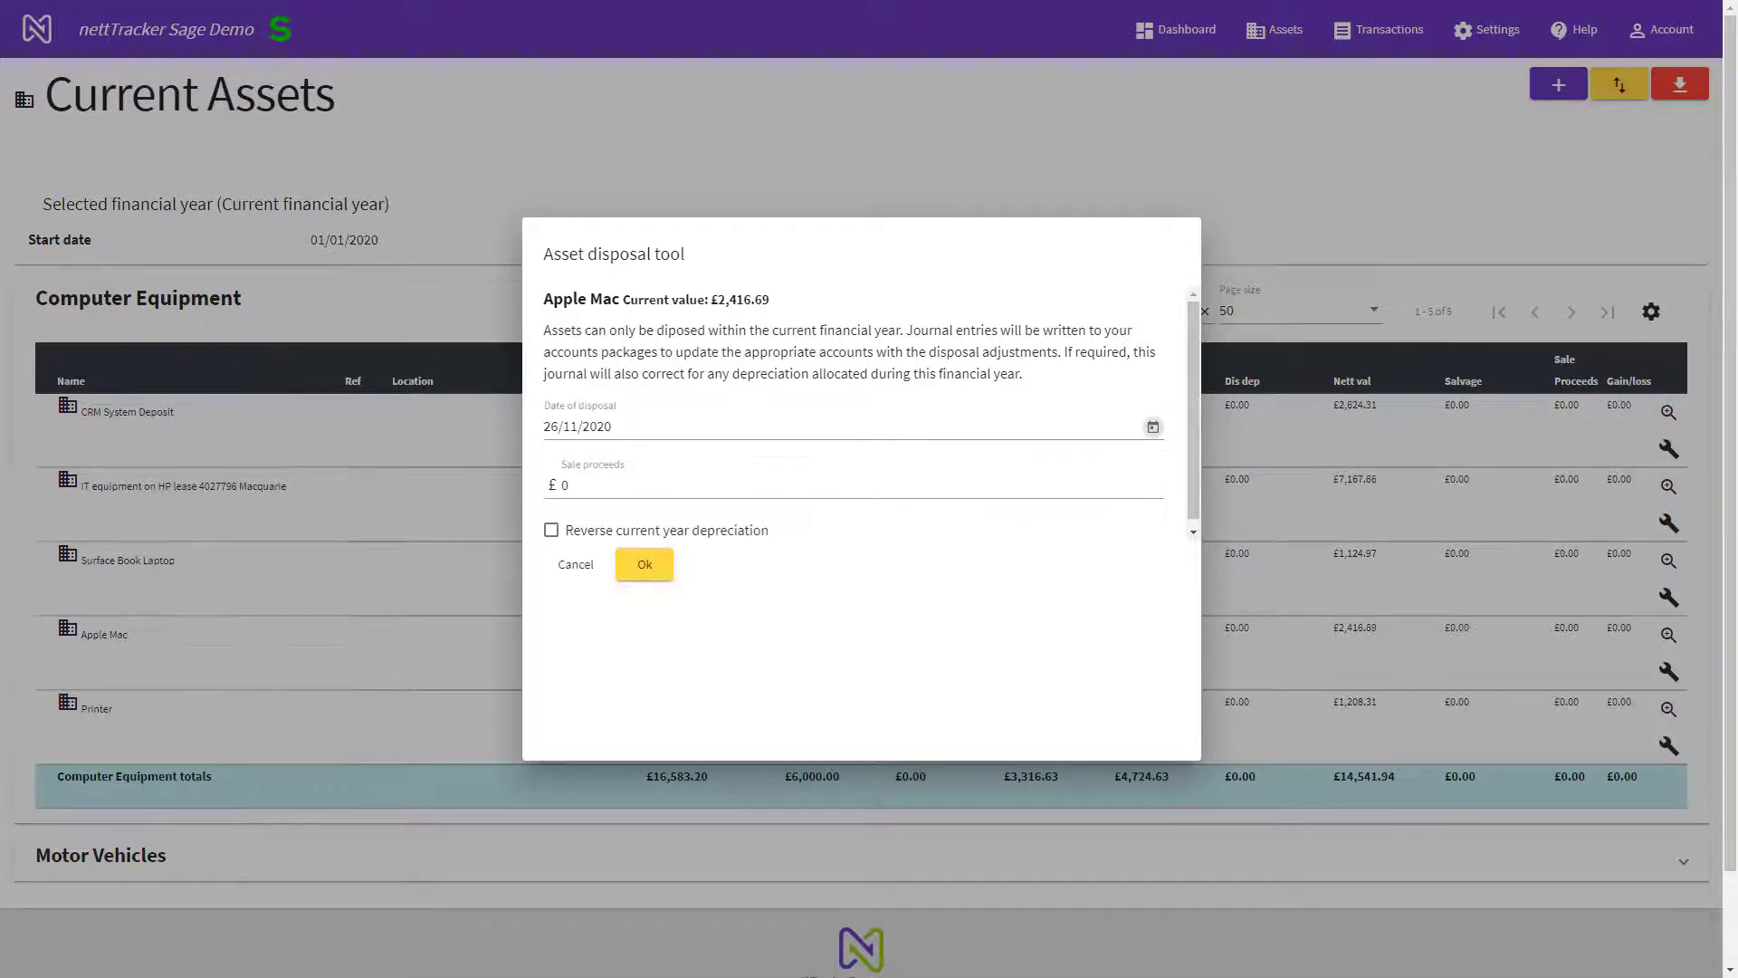
key(Tab)
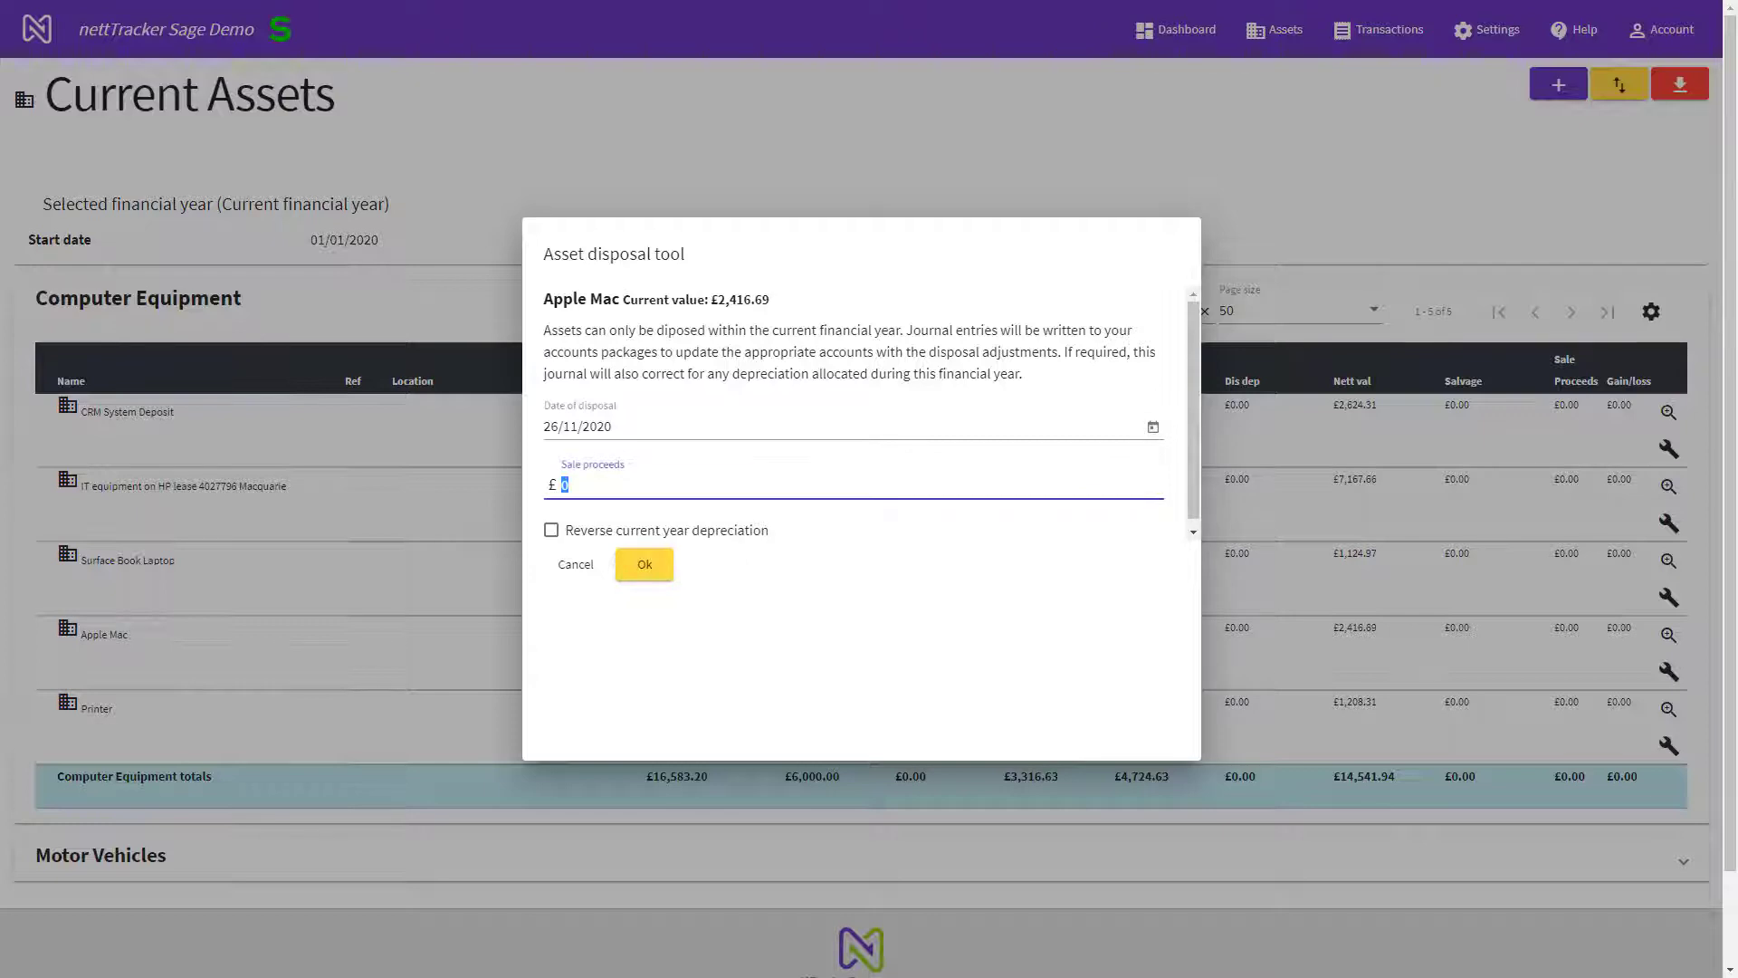
key(BackSpace)
text(2500)
key(Return)
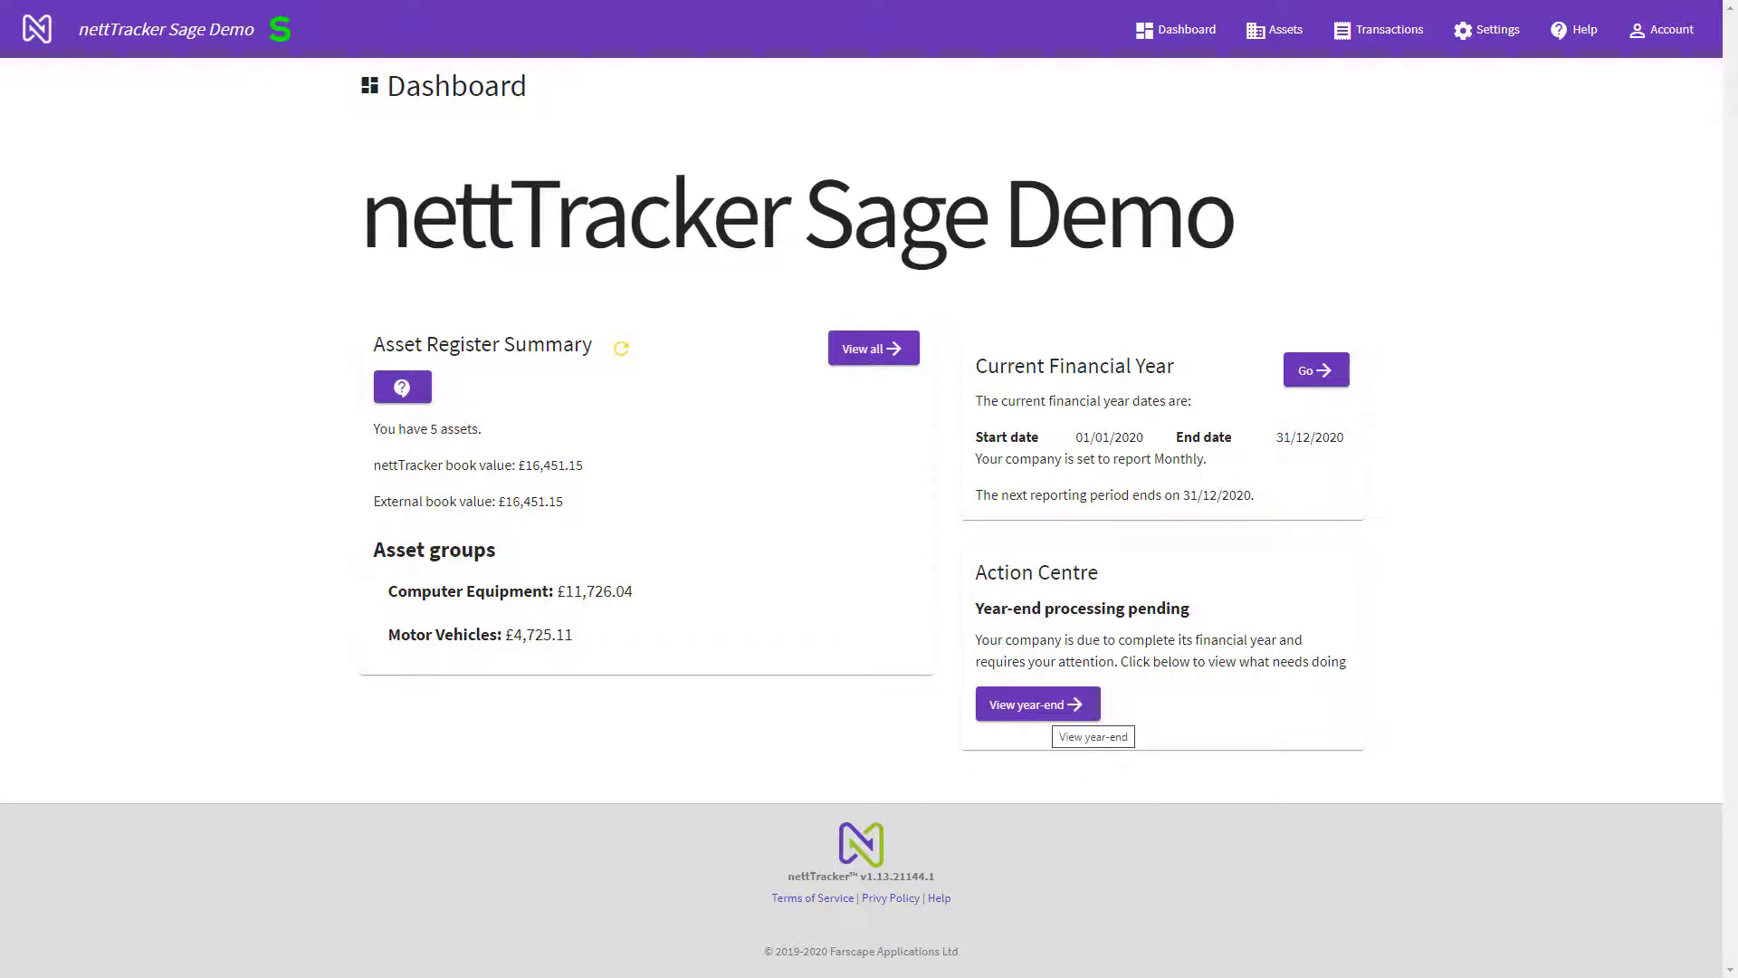
View the pending year-end processing and set the Computer Equipment page size to 75
click(1050, 705)
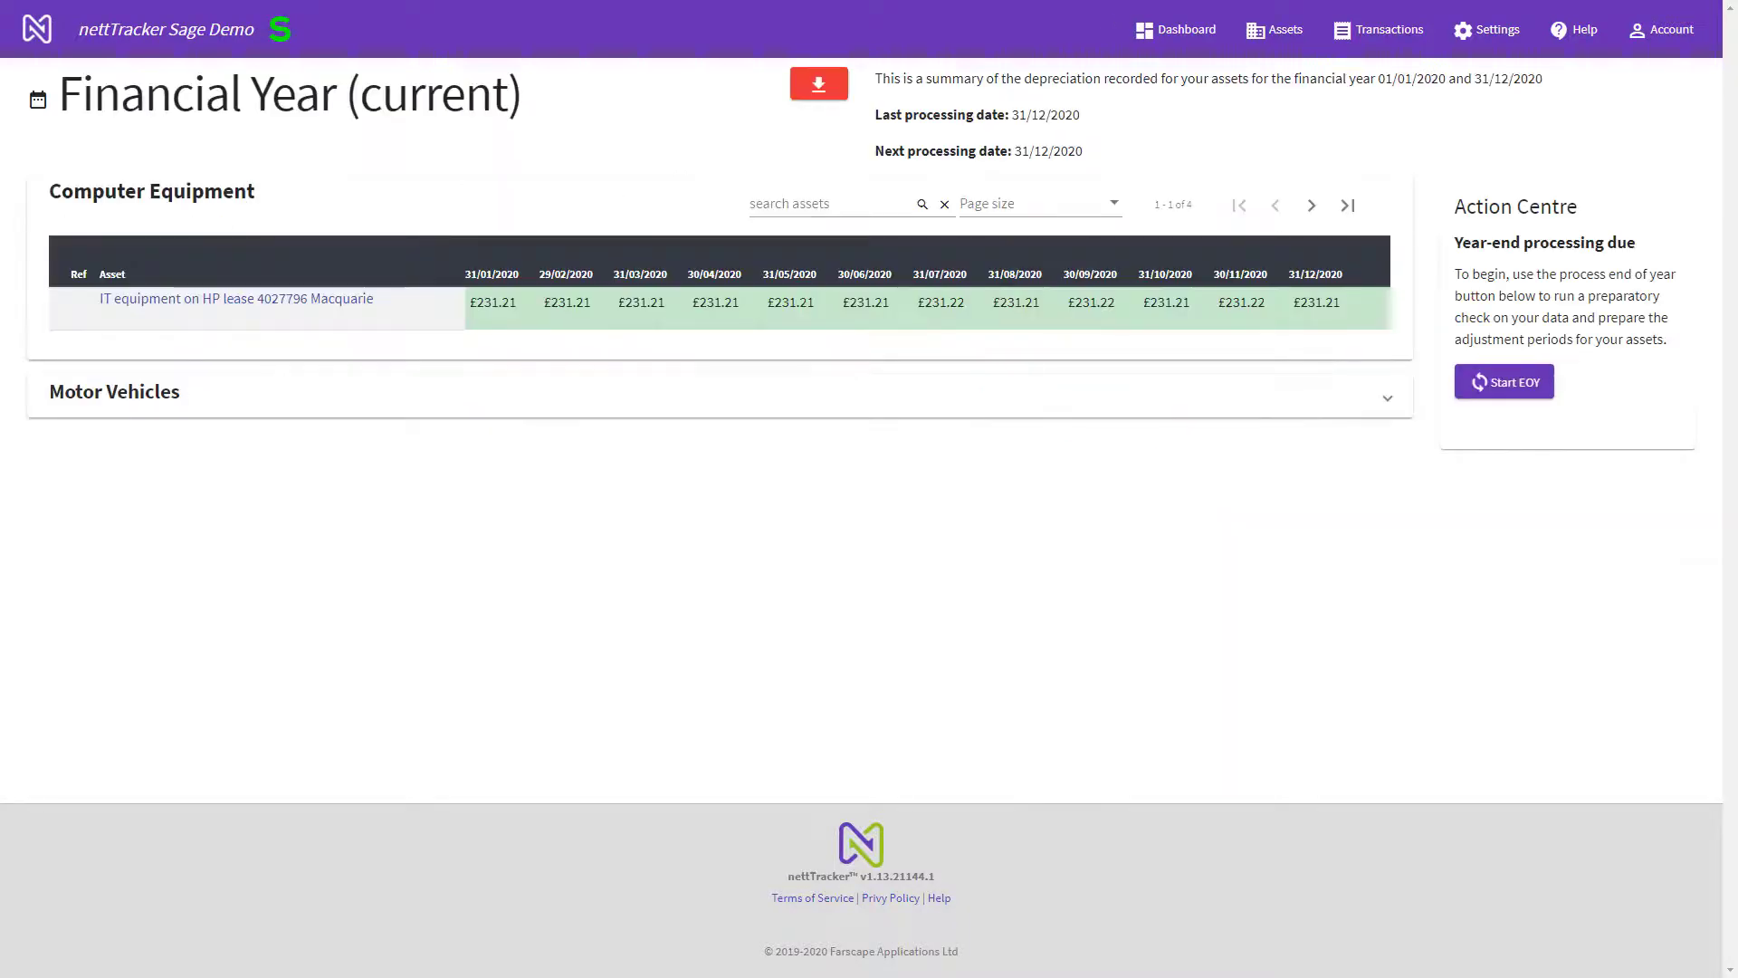
click(1041, 205)
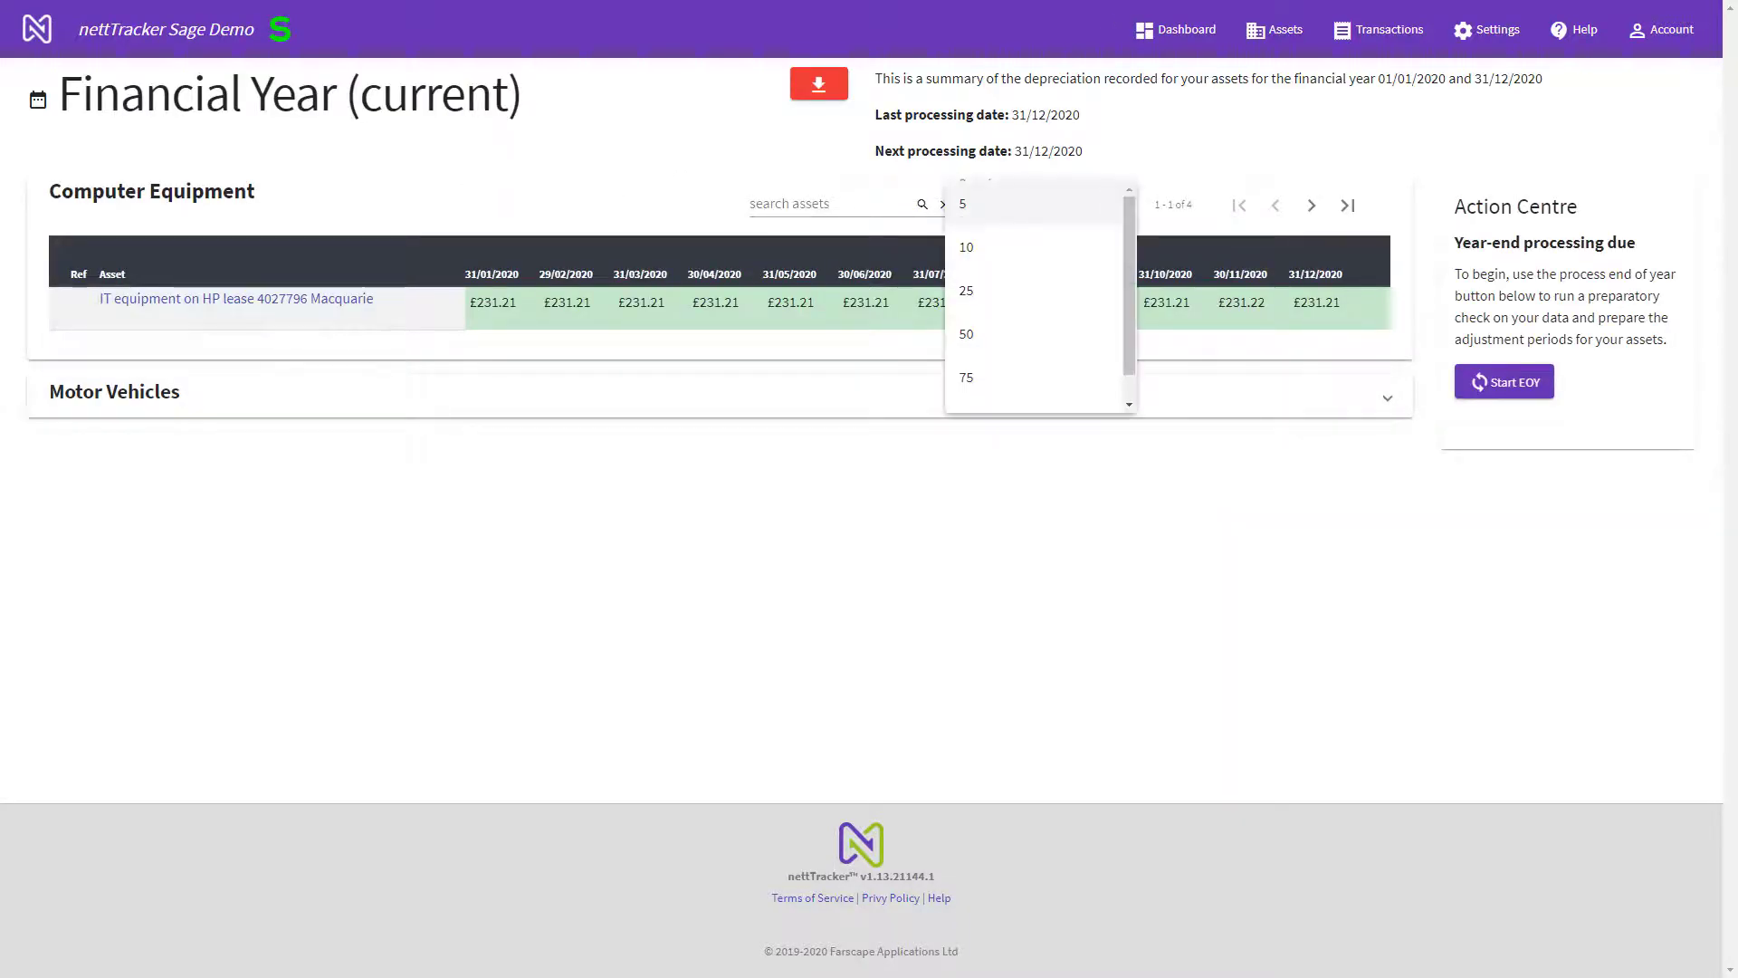
click(966, 377)
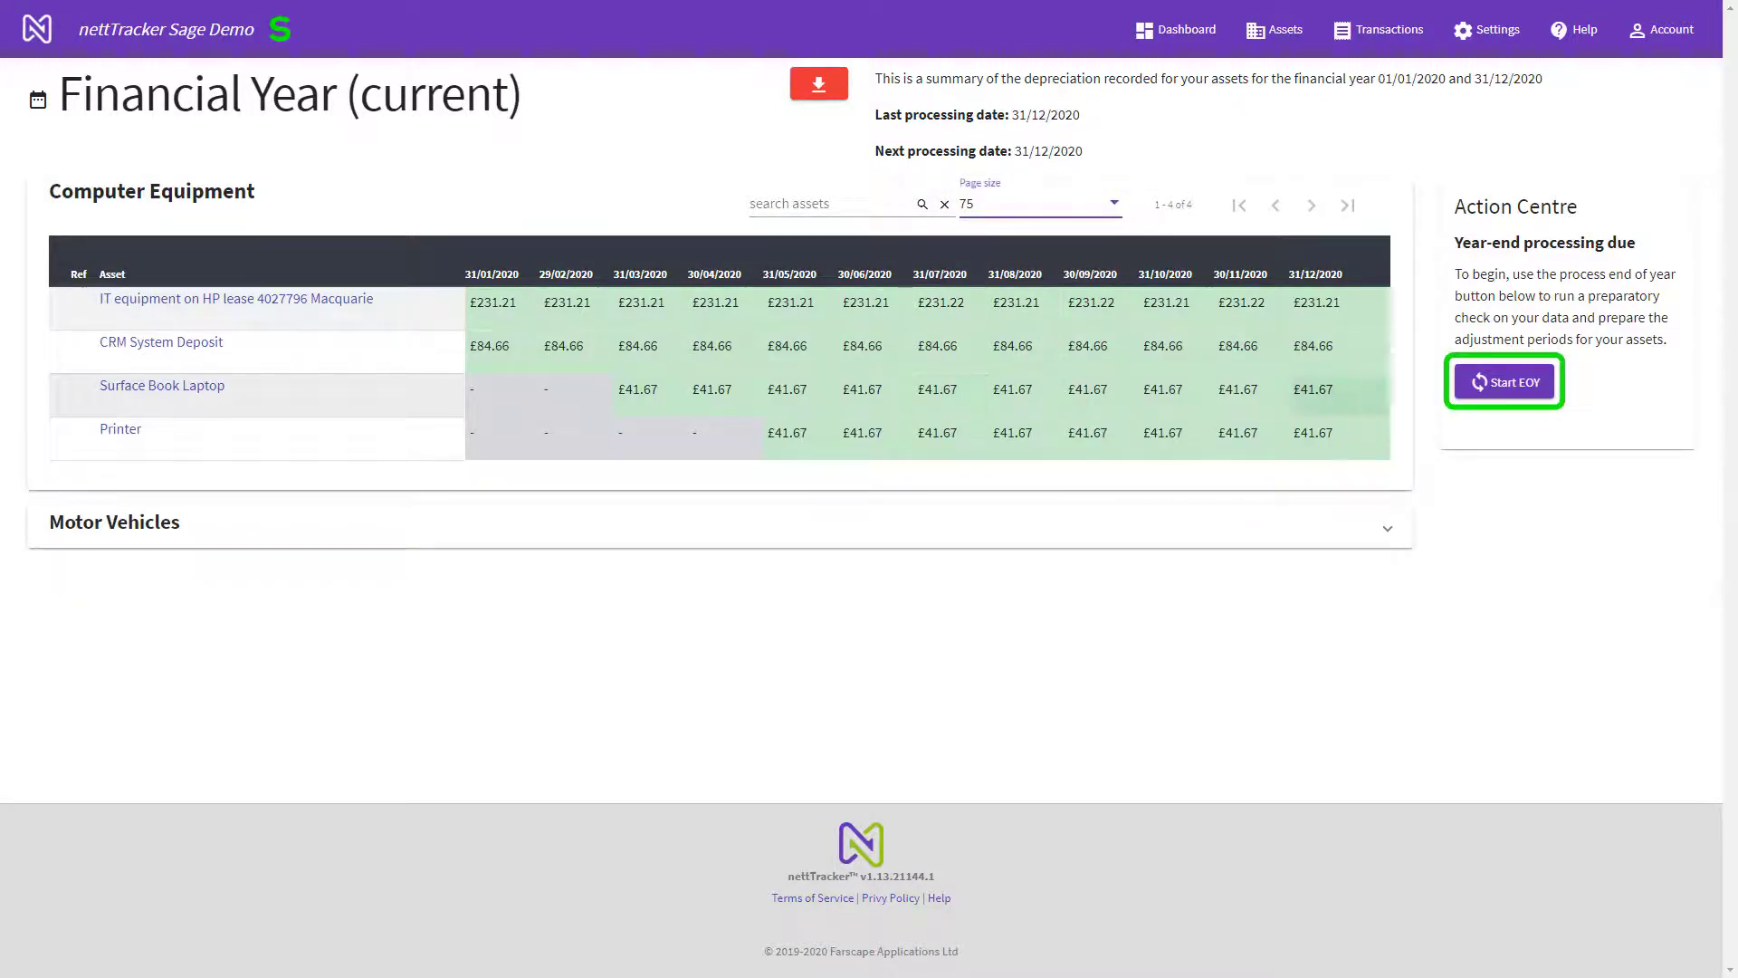
Start the end-of-year processing and complete it with new end-of-year date 31/12/2021, posting the end-of-year journals
click(1505, 382)
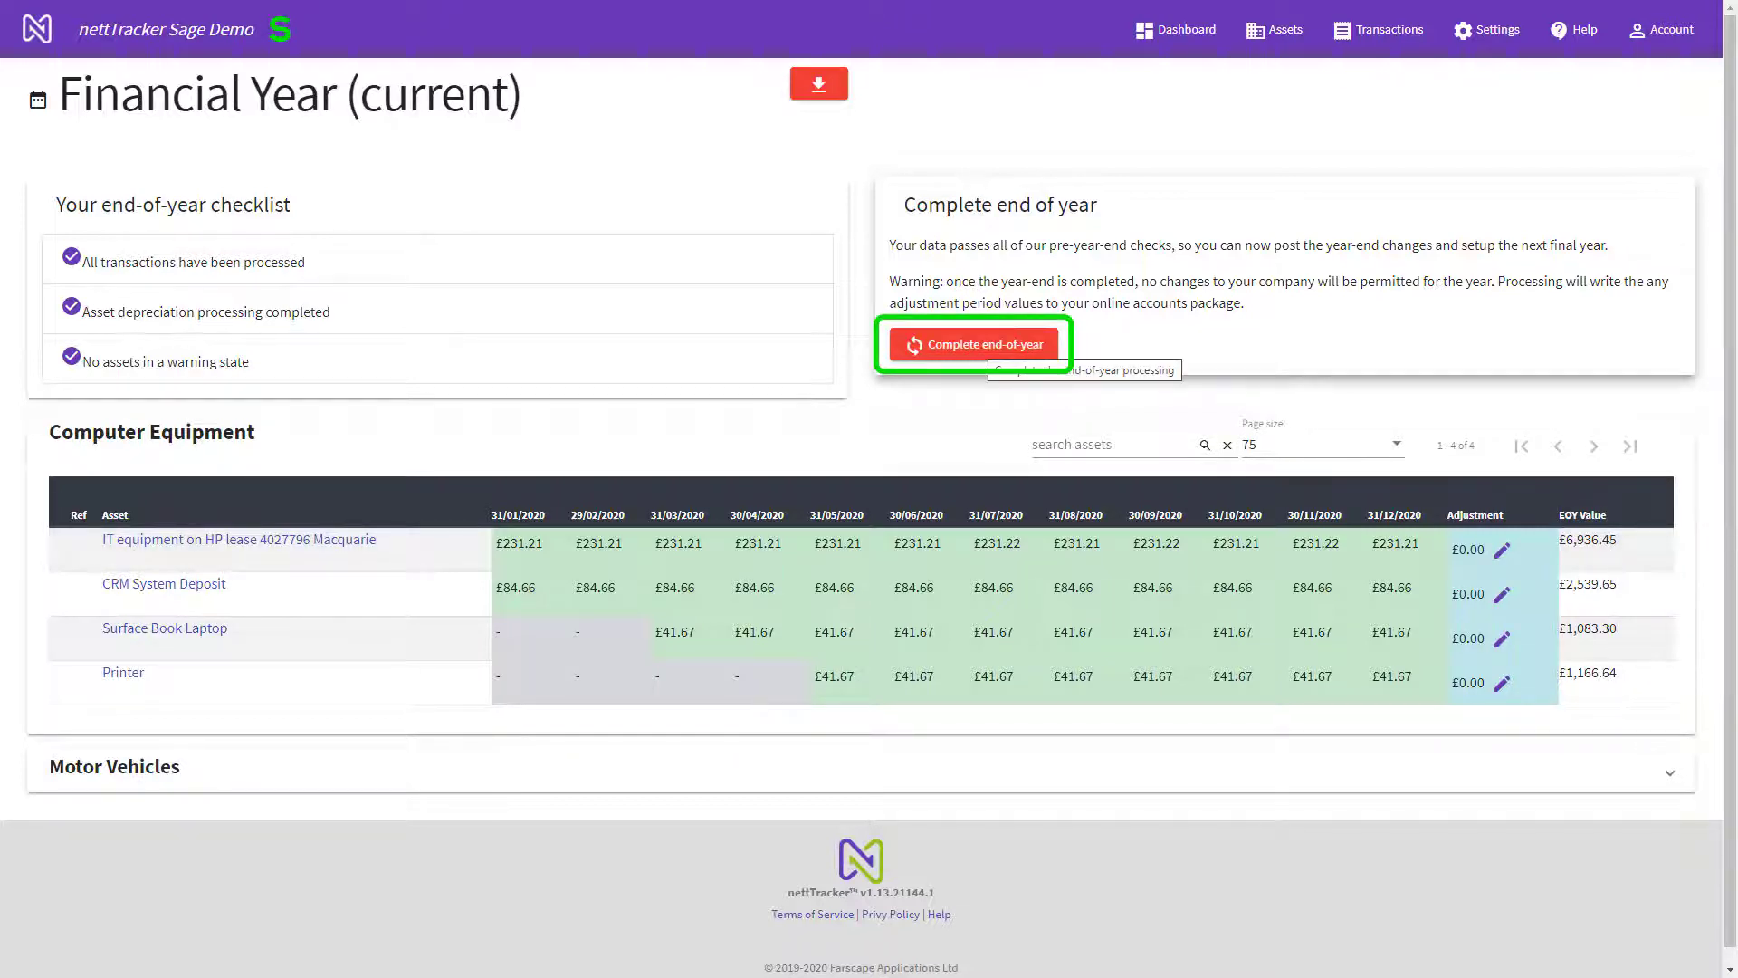
click(987, 346)
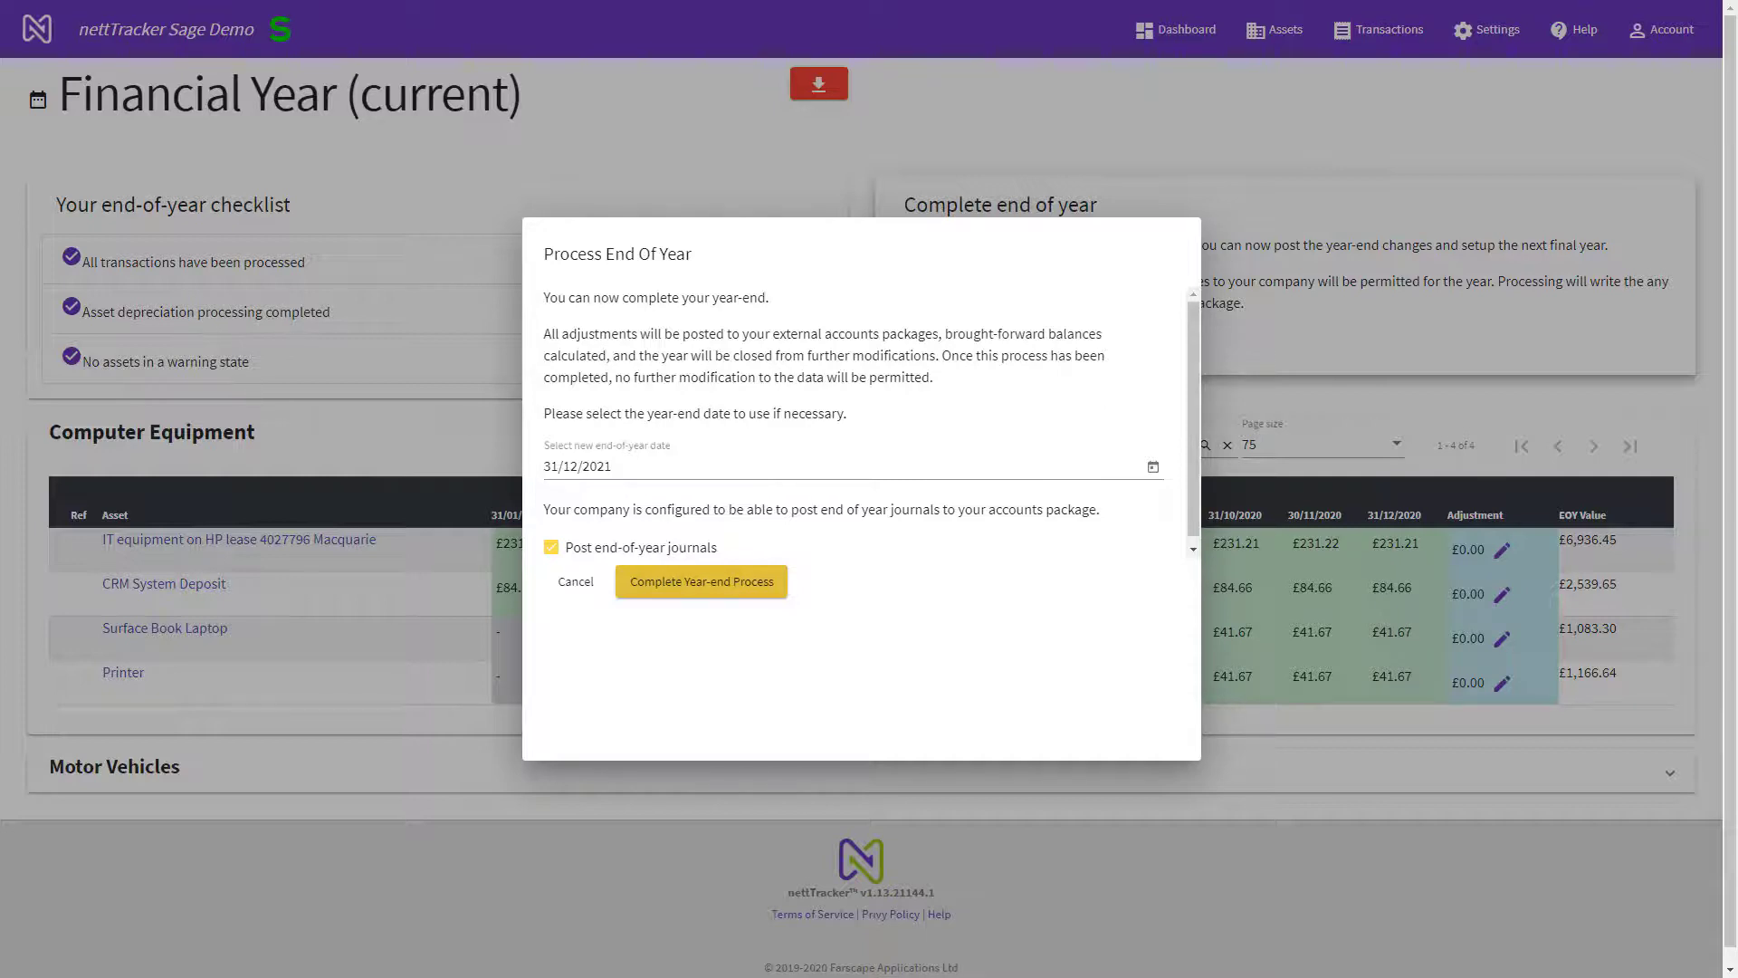
click(702, 580)
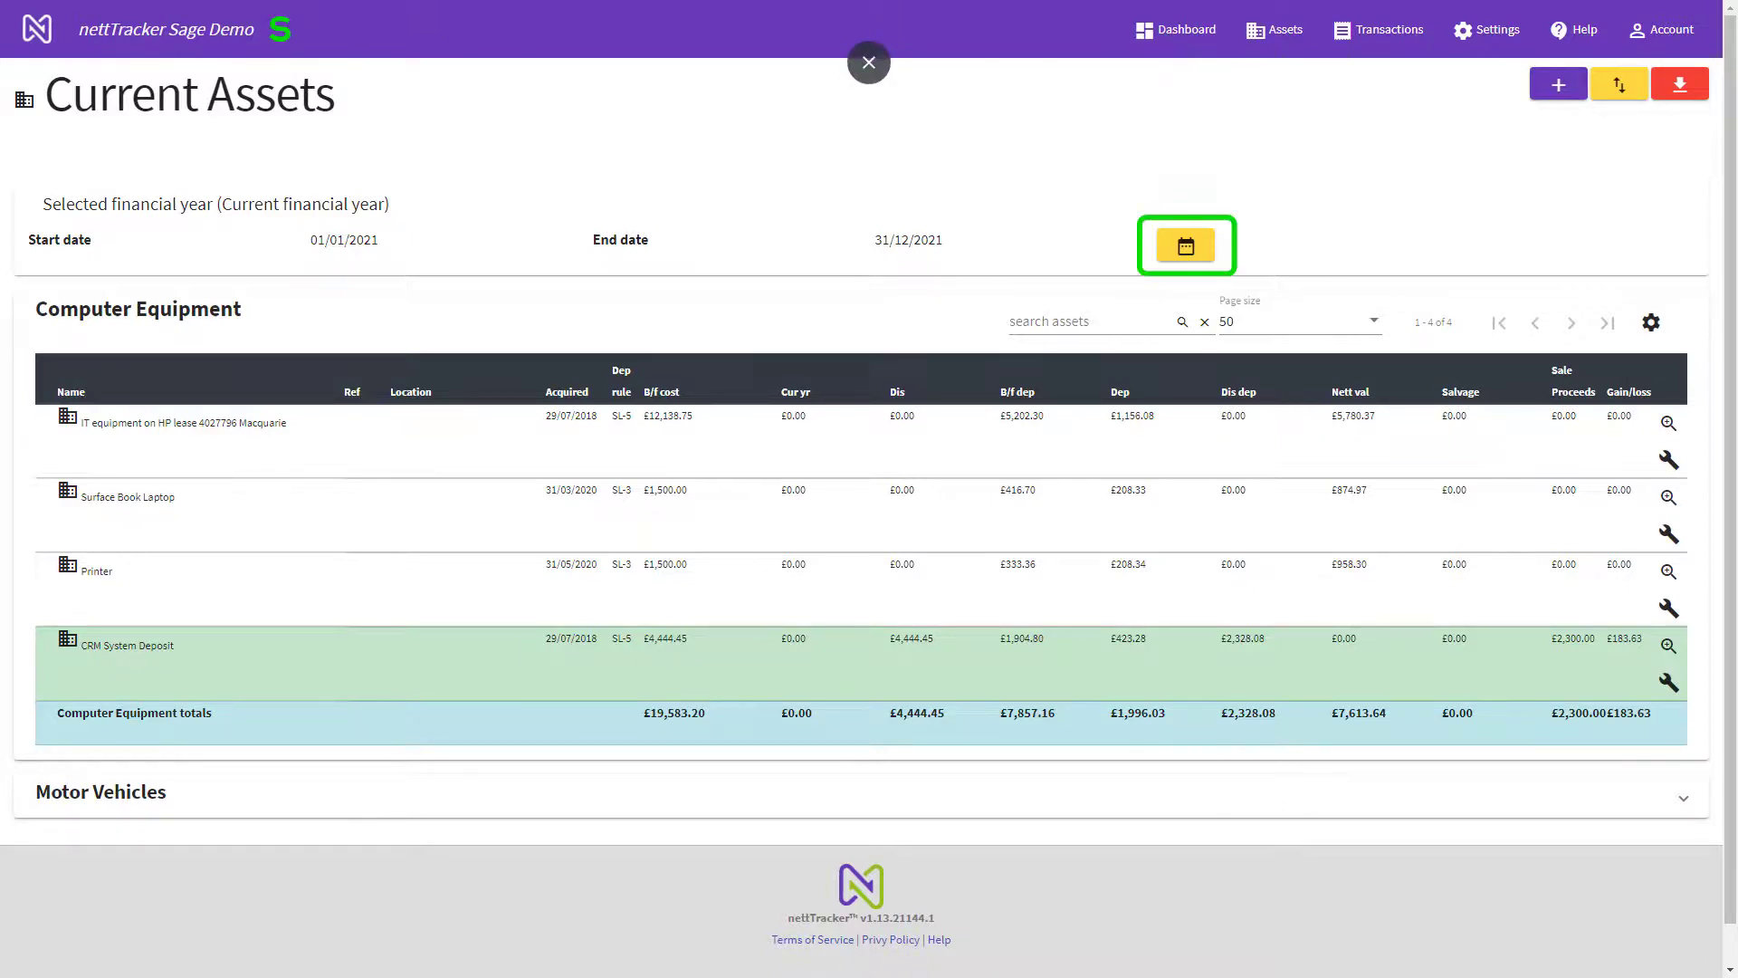
Open the financial year selection for the current assets
click(1186, 245)
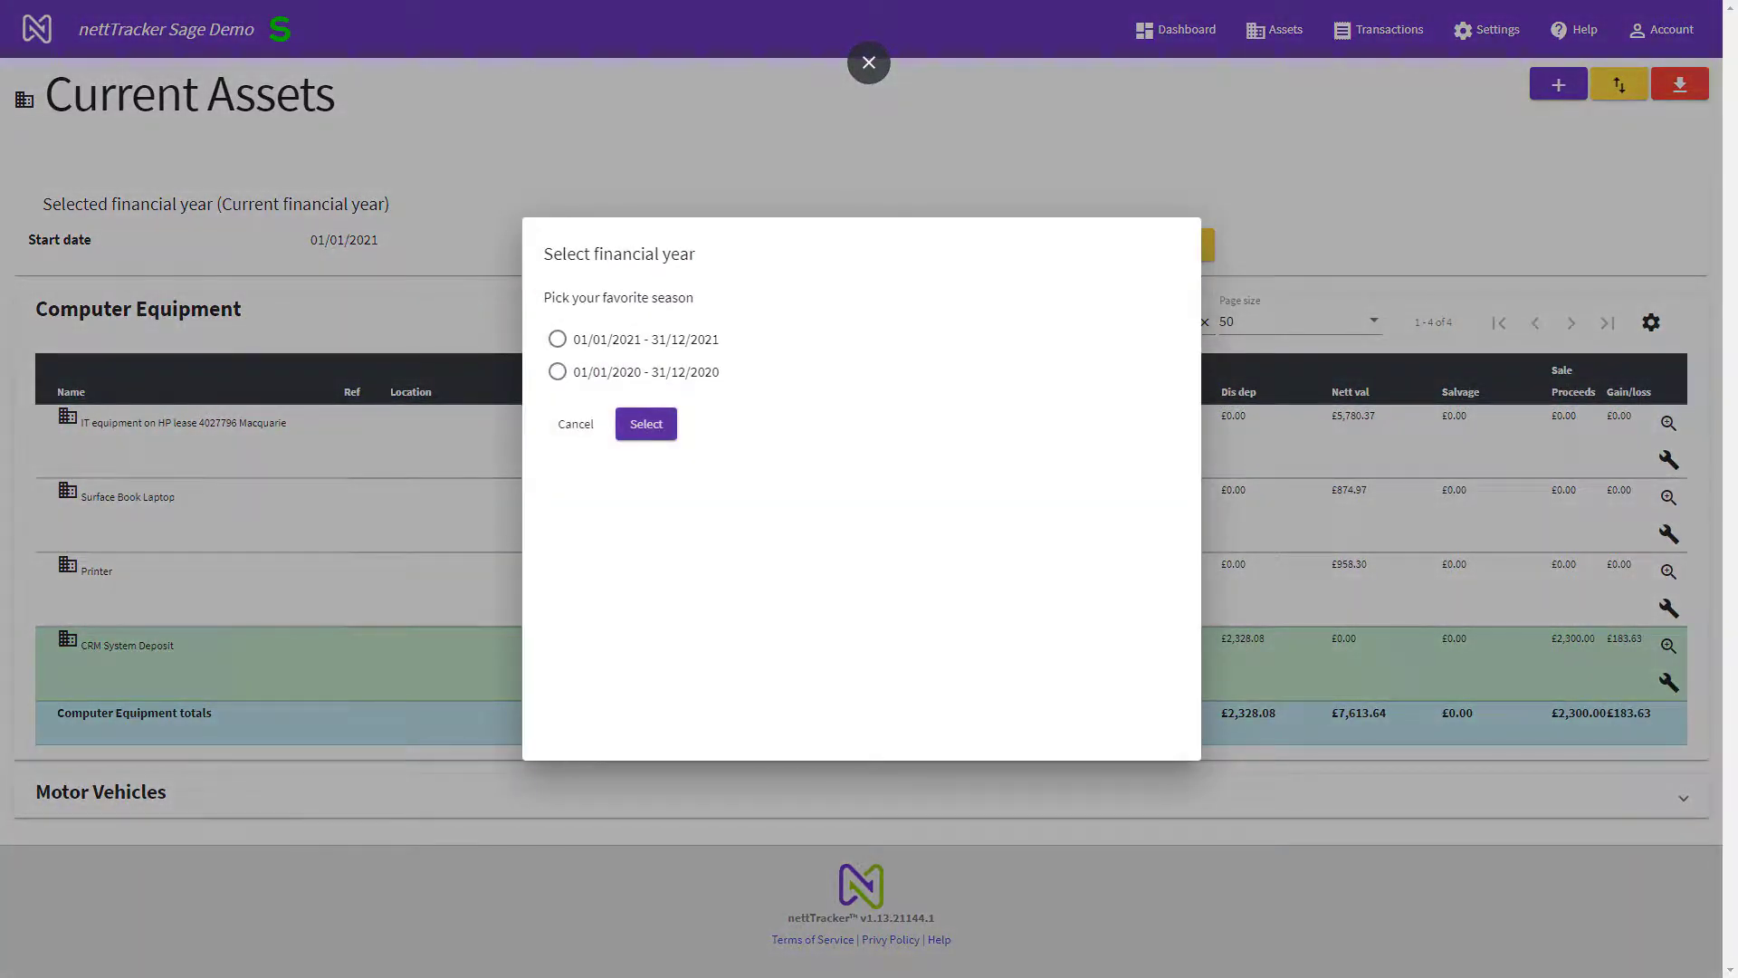